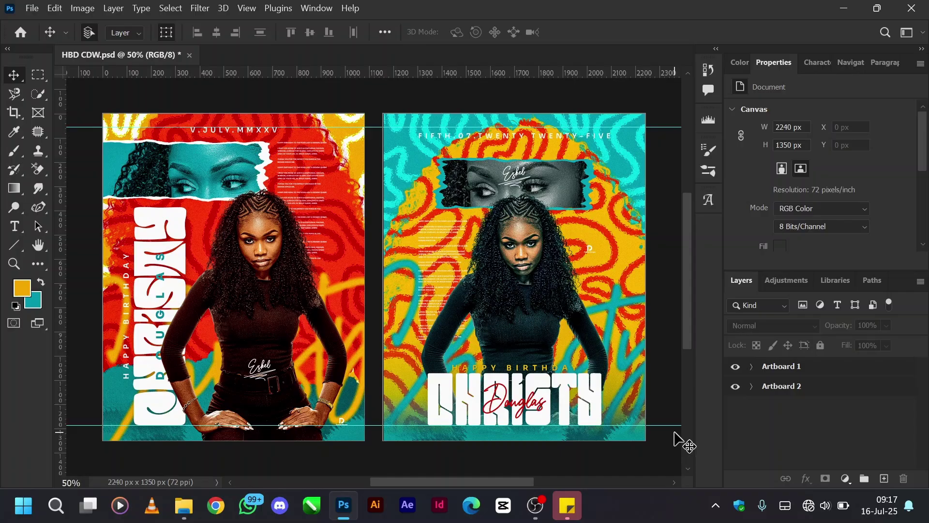
Hide Artboard 2 and expand Artboard 1 to reveal its layers down to Color Fill 1.
{"action": "left_click", "coordinate": [735, 389]}
{"action": "scroll", "coordinate": [429, 395], "scroll_direction": "left", "scroll_amount": 3}
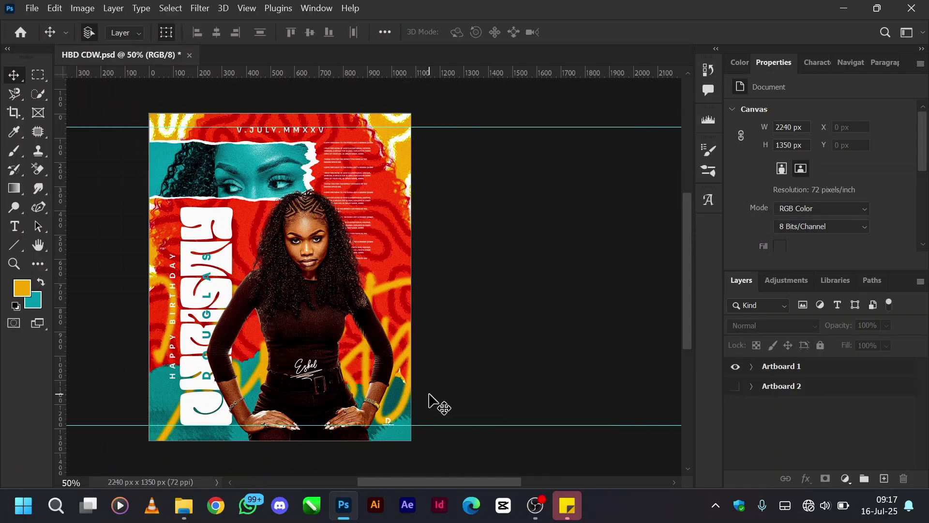
{"action": "scroll", "coordinate": [429, 394], "scroll_direction": "left", "scroll_amount": 3}
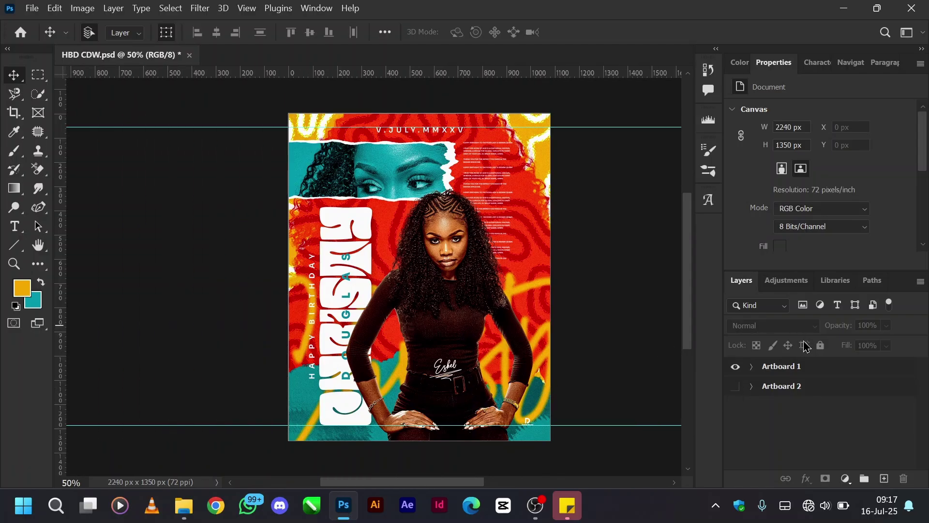
{"action": "left_click", "coordinate": [752, 367]}
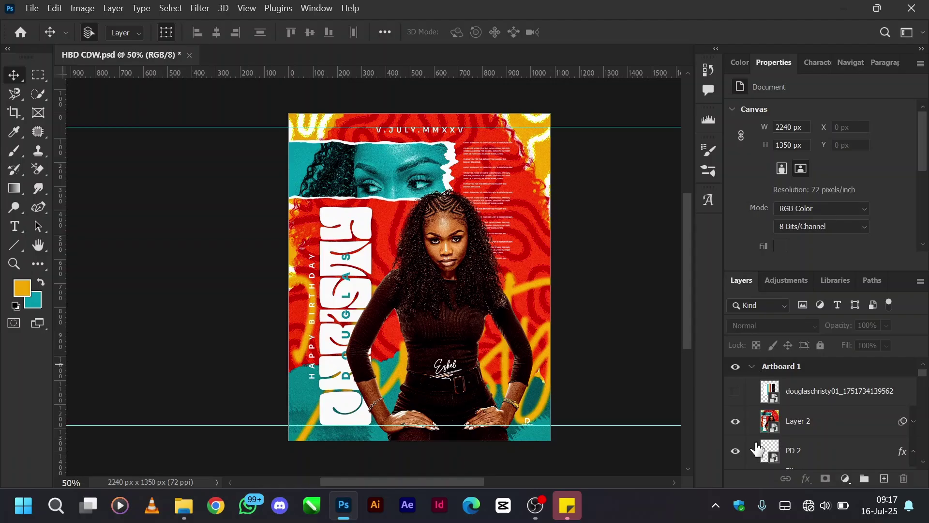
{"action": "scroll", "coordinate": [635, 408], "scroll_direction": "right", "scroll_amount": 1}
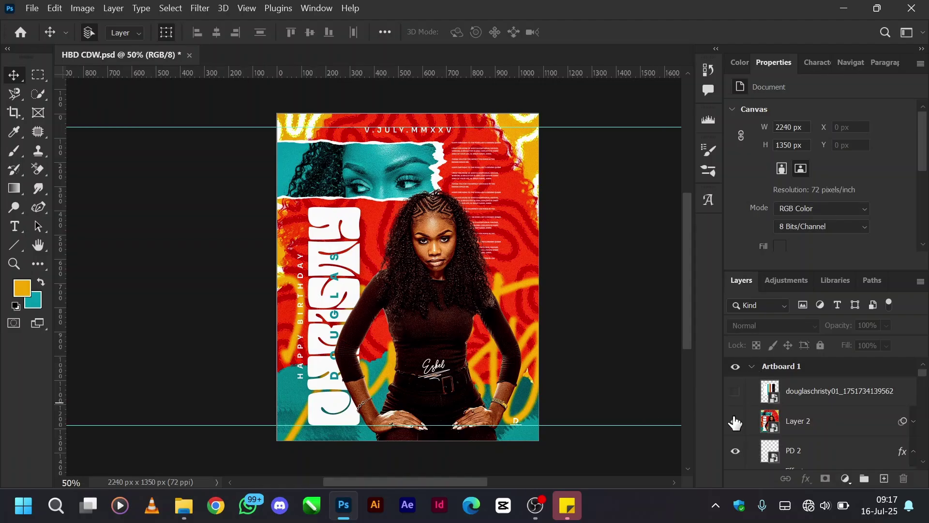
{"action": "scroll", "coordinate": [731, 472], "scroll_direction": "down", "scroll_amount": 3}
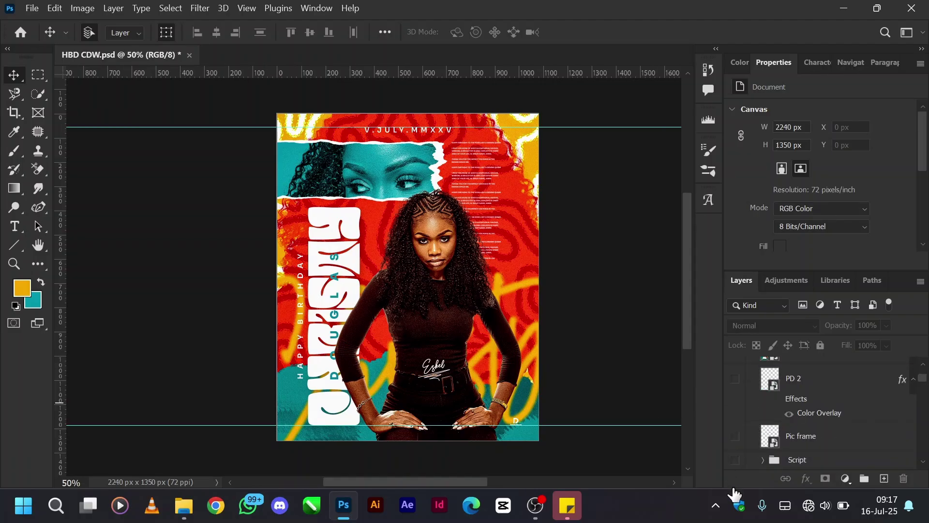
{"action": "scroll", "coordinate": [734, 484], "scroll_direction": "down", "scroll_amount": 5}
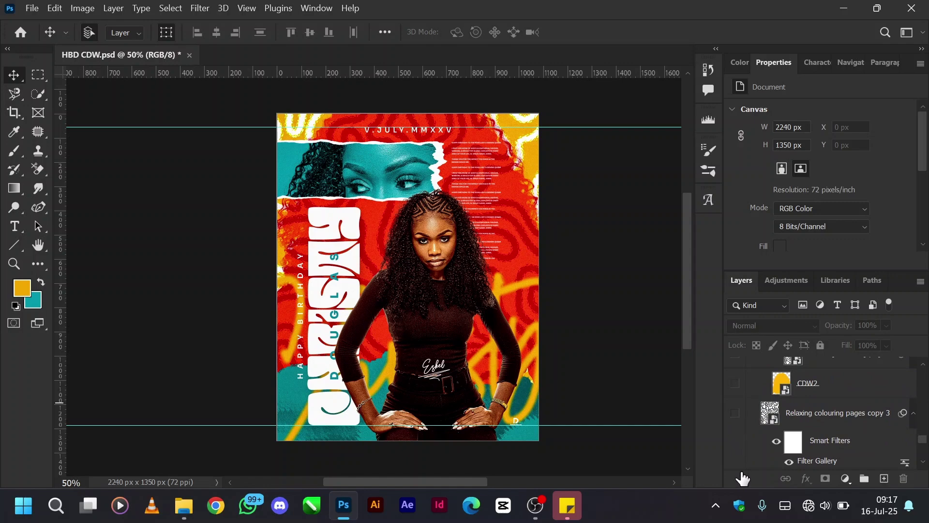
{"action": "scroll", "coordinate": [743, 484], "scroll_direction": "down", "scroll_amount": 2}
{"action": "left_click", "coordinate": [738, 439]}
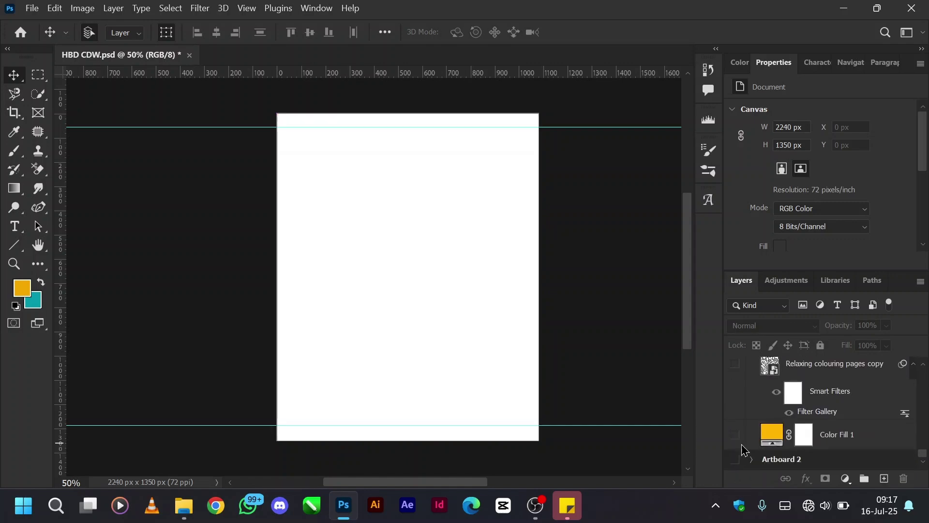
{"action": "scroll", "coordinate": [736, 415], "scroll_direction": "up", "scroll_amount": 6}
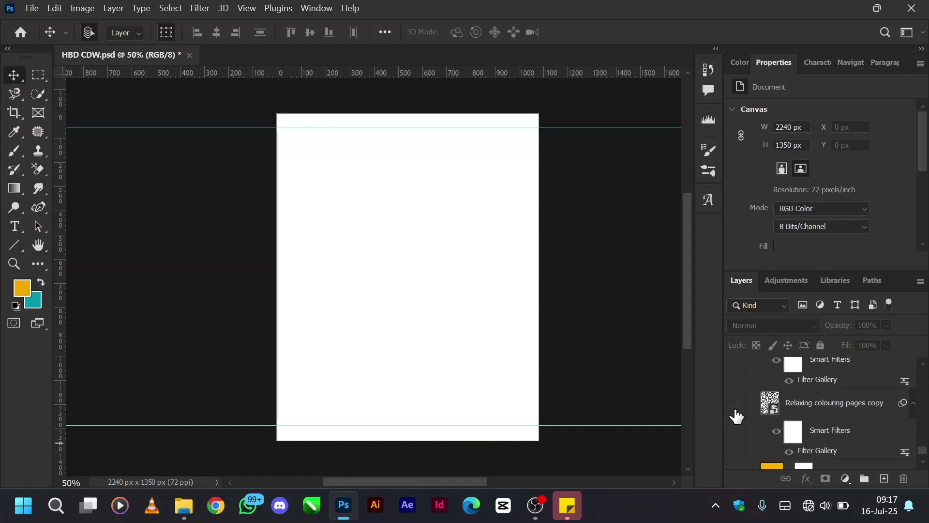
{"action": "scroll", "coordinate": [736, 415], "scroll_direction": "up", "scroll_amount": 6}
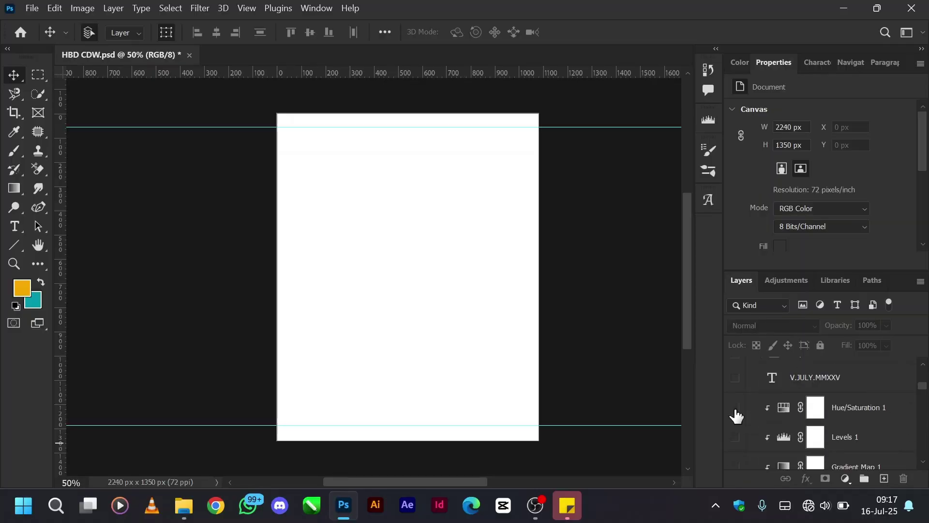
{"action": "left_click", "coordinate": [735, 391]}
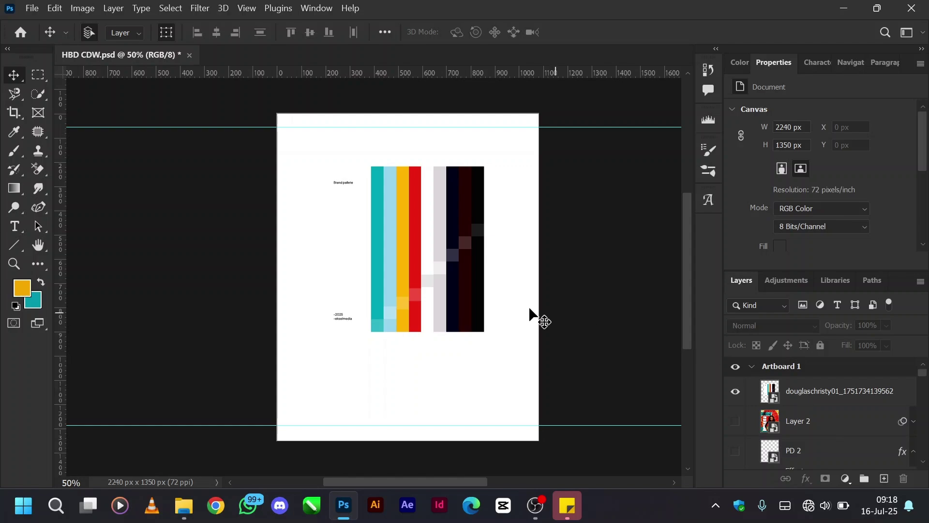
{"action": "left_click", "coordinate": [822, 401]}
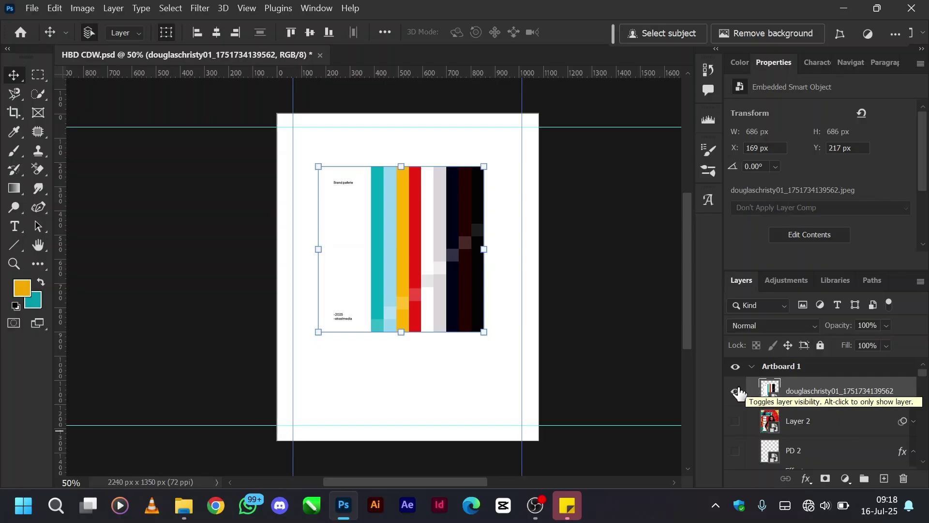
{"action": "left_click", "coordinate": [736, 392]}
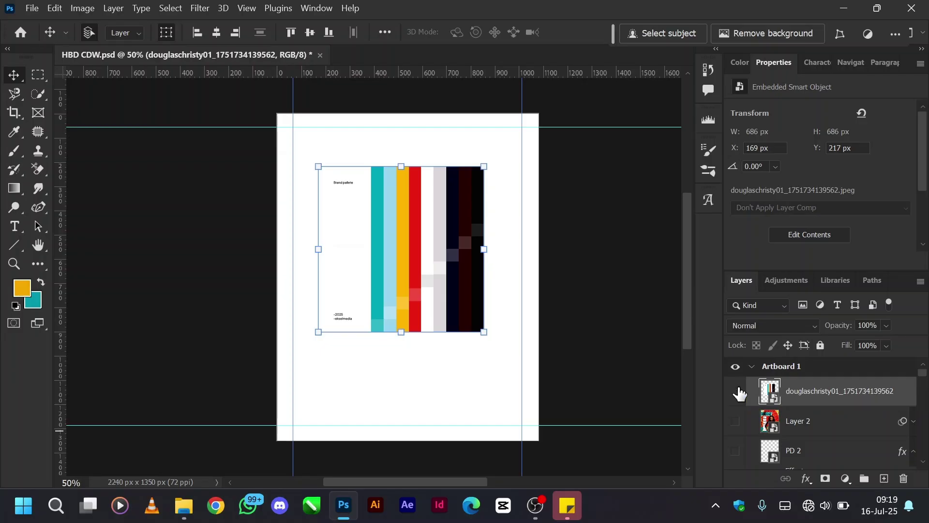
{"action": "scroll", "coordinate": [791, 434], "scroll_direction": "down", "scroll_amount": 1}
{"action": "scroll", "coordinate": [790, 434], "scroll_direction": "down", "scroll_amount": 5}
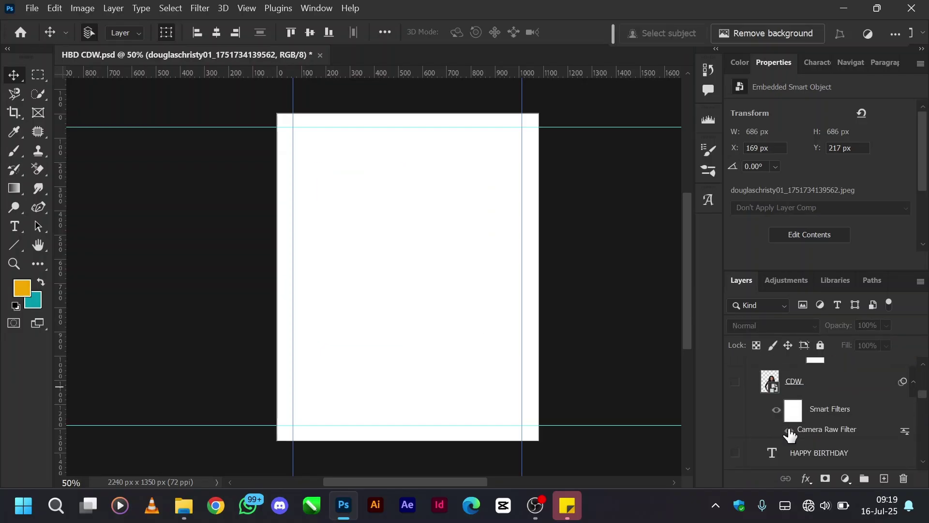
{"action": "scroll", "coordinate": [790, 435], "scroll_direction": "up", "scroll_amount": 4}
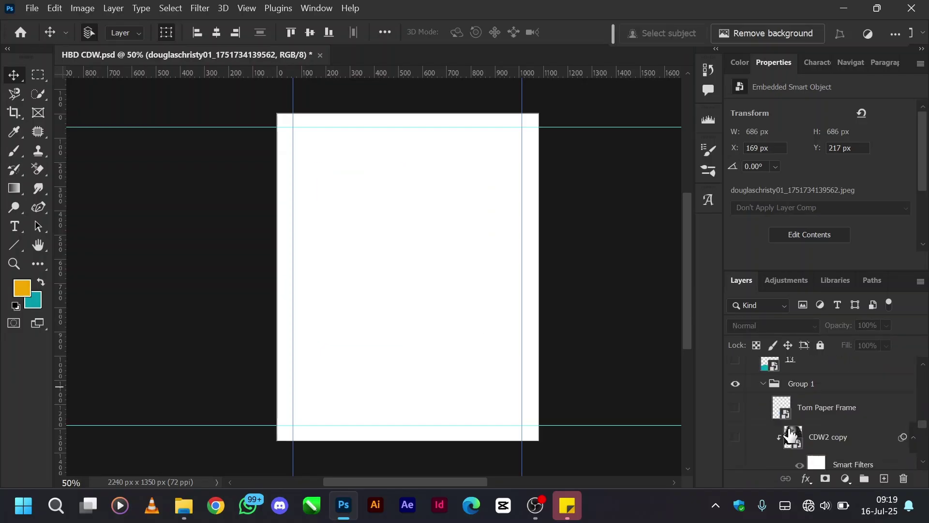
{"action": "scroll", "coordinate": [790, 435], "scroll_direction": "down", "scroll_amount": 5}
{"action": "scroll", "coordinate": [789, 435], "scroll_direction": "down", "scroll_amount": 5}
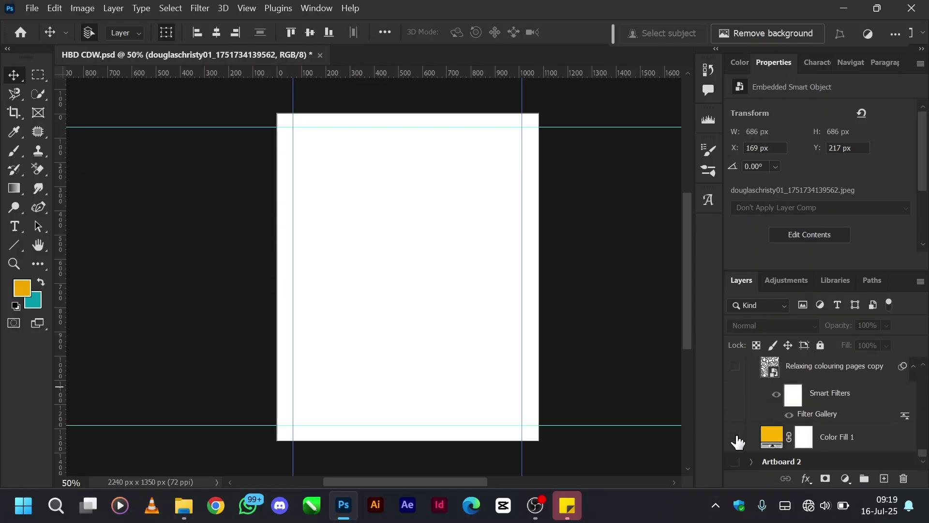
Turn Color Fill 1 back on to fill Artboard 1 with solid yellow.
{"action": "left_click", "coordinate": [736, 438]}
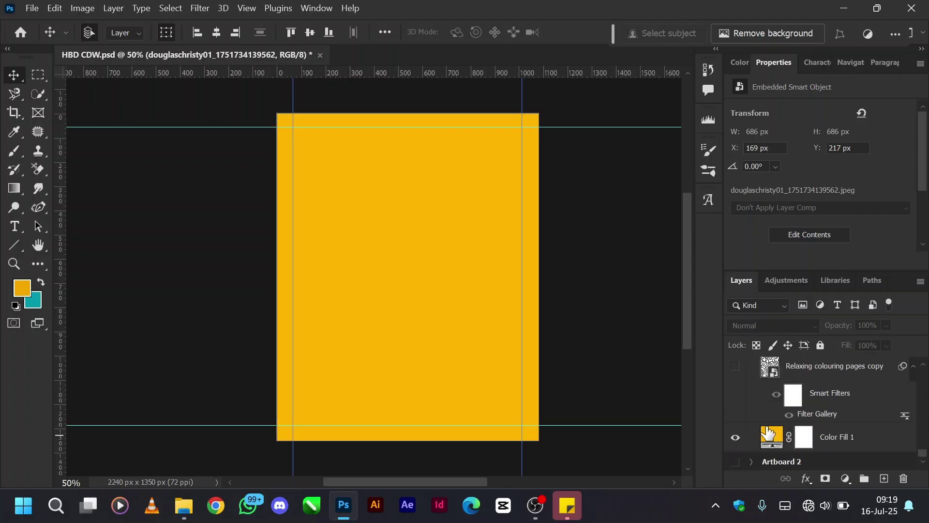
{"action": "scroll", "coordinate": [769, 432], "scroll_direction": "up", "scroll_amount": 1}
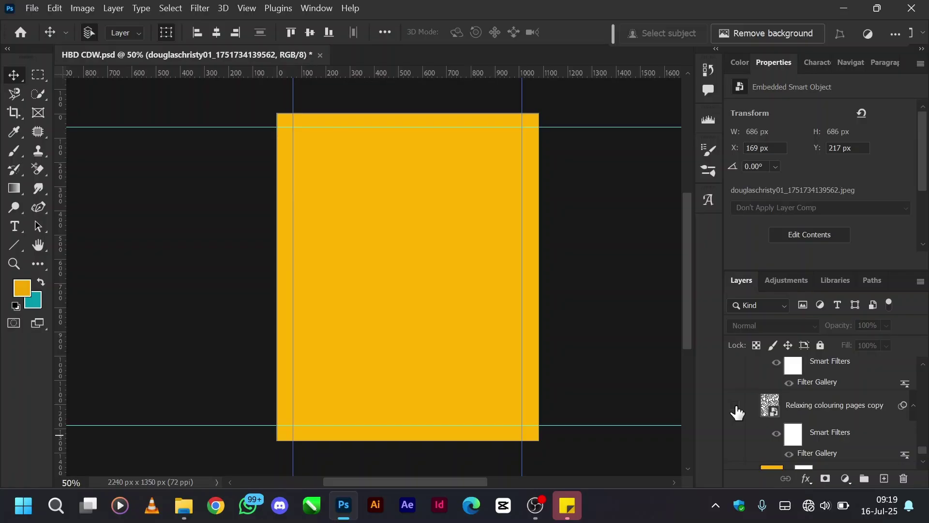
Show Relaxing colouring pages copy, hide its Smart Filters, and keep Divide blending after trying Normal.
{"action": "left_click", "coordinate": [736, 406]}
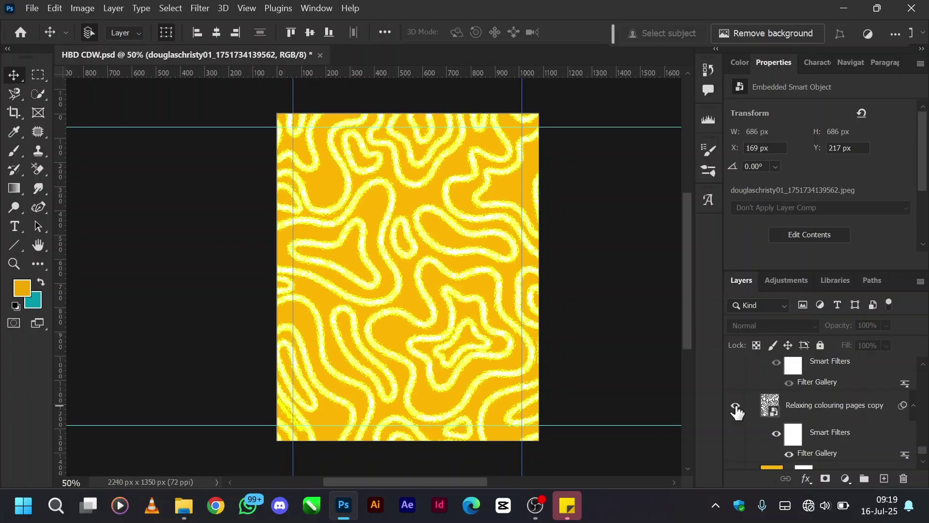
{"action": "left_click", "coordinate": [813, 413]}
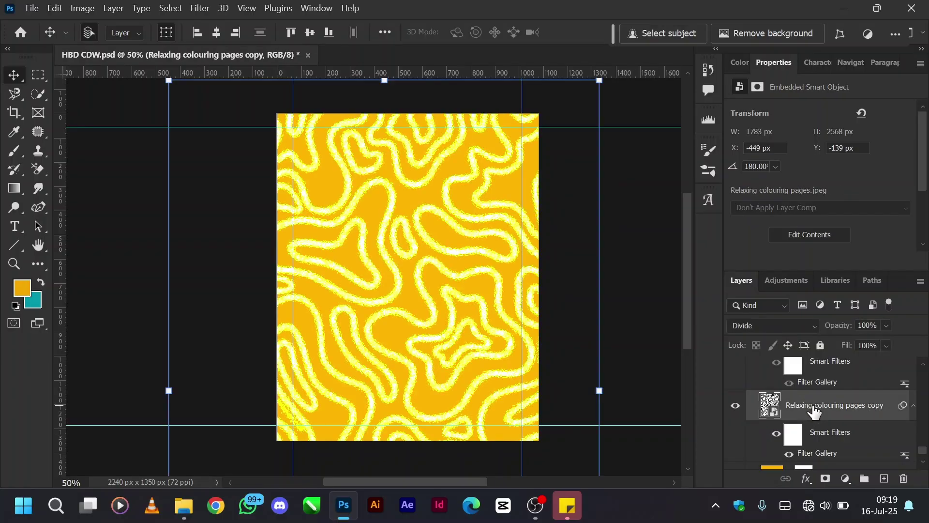
{"action": "left_click", "coordinate": [776, 434]}
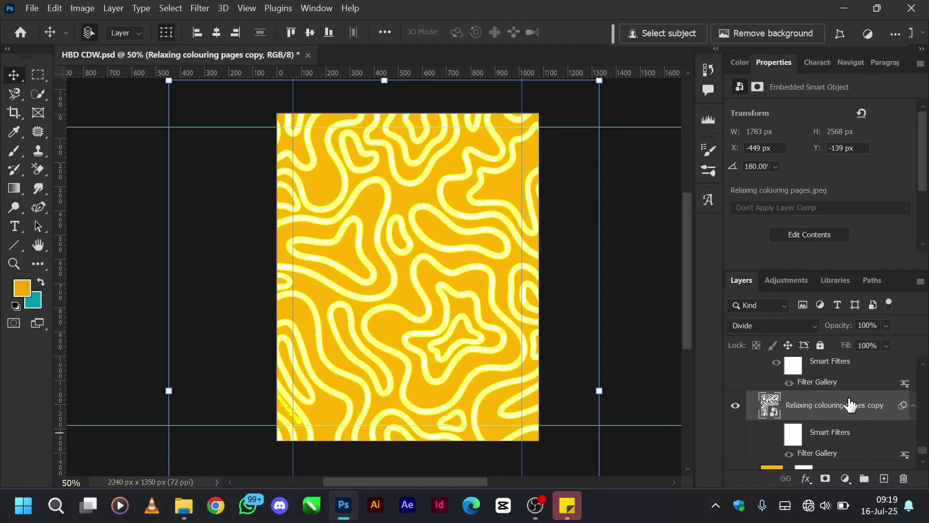
{"action": "left_click", "coordinate": [815, 328]}
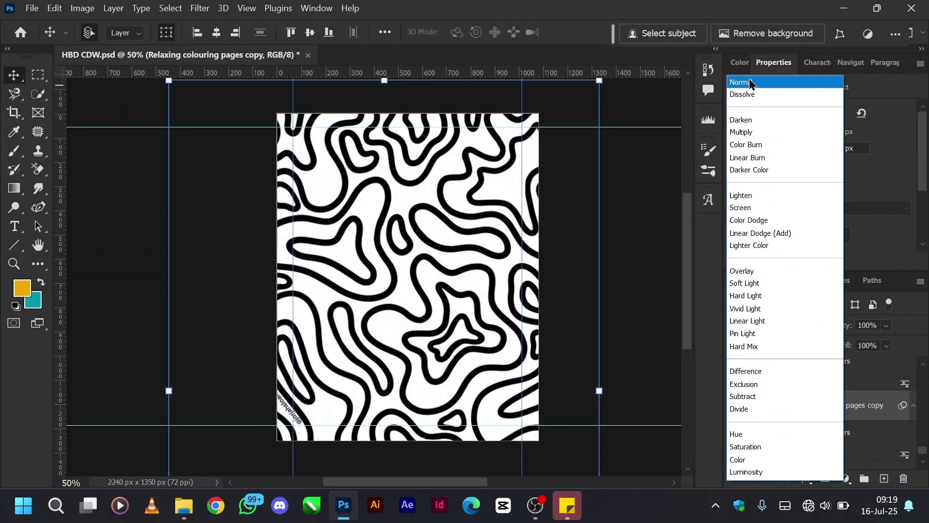
{"action": "left_click", "coordinate": [751, 84]}
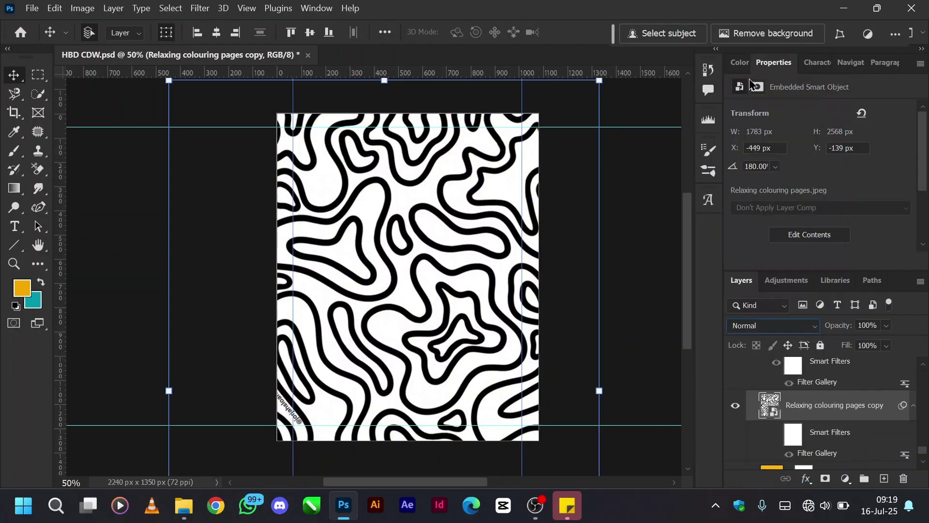
{"action": "left_click", "coordinate": [796, 325]}
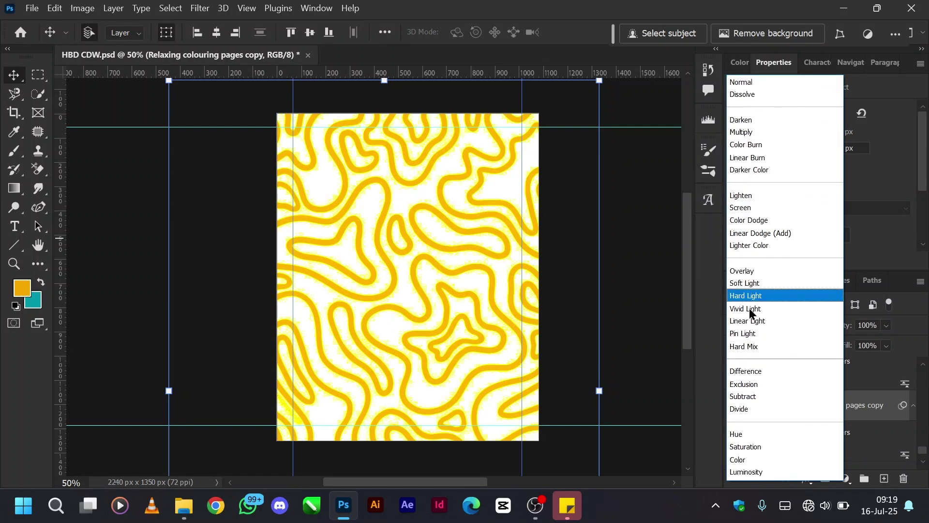
{"action": "left_click", "coordinate": [751, 409]}
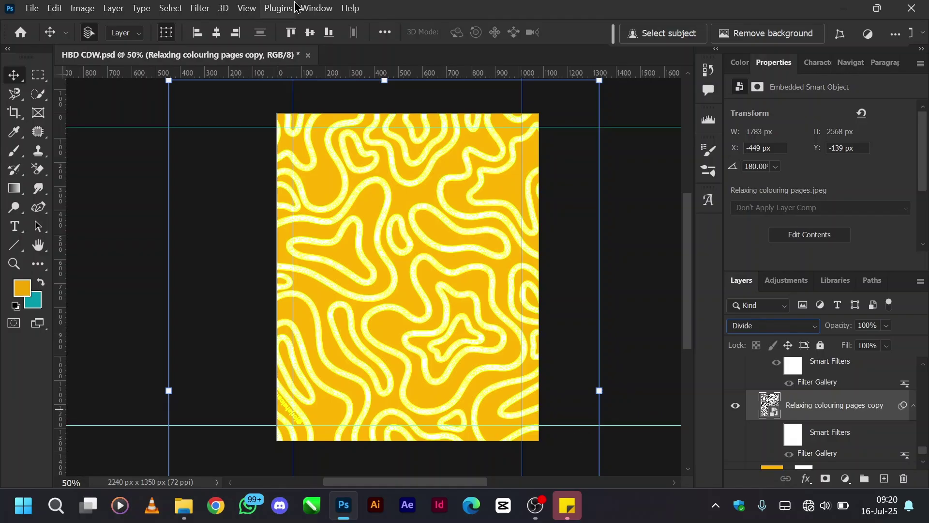
{"action": "left_click", "coordinate": [201, 8]}
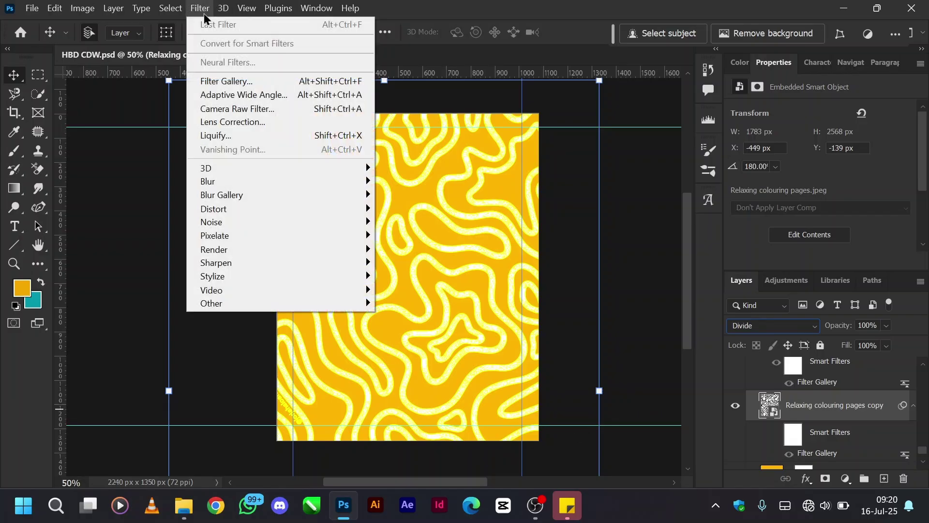
{"action": "left_click", "coordinate": [233, 84]}
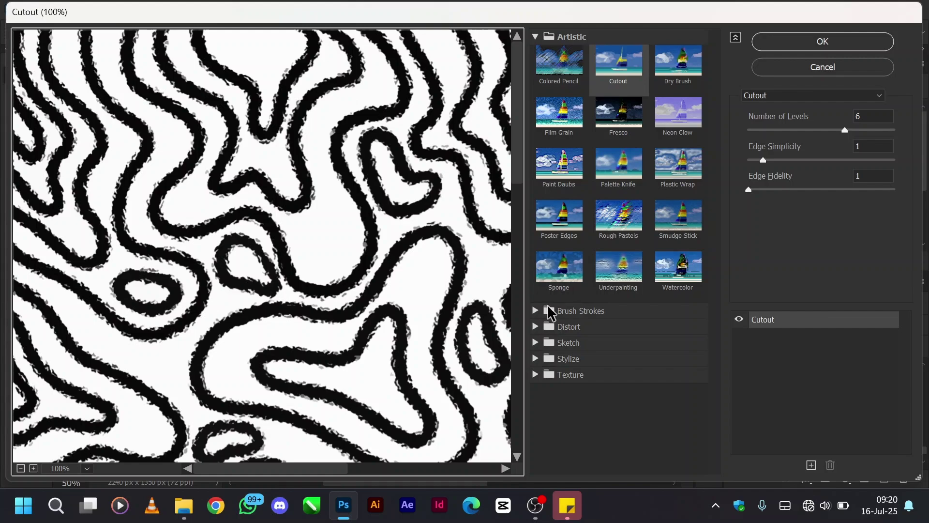
{"action": "left_click", "coordinate": [538, 315]}
{"action": "left_click", "coordinate": [686, 400]}
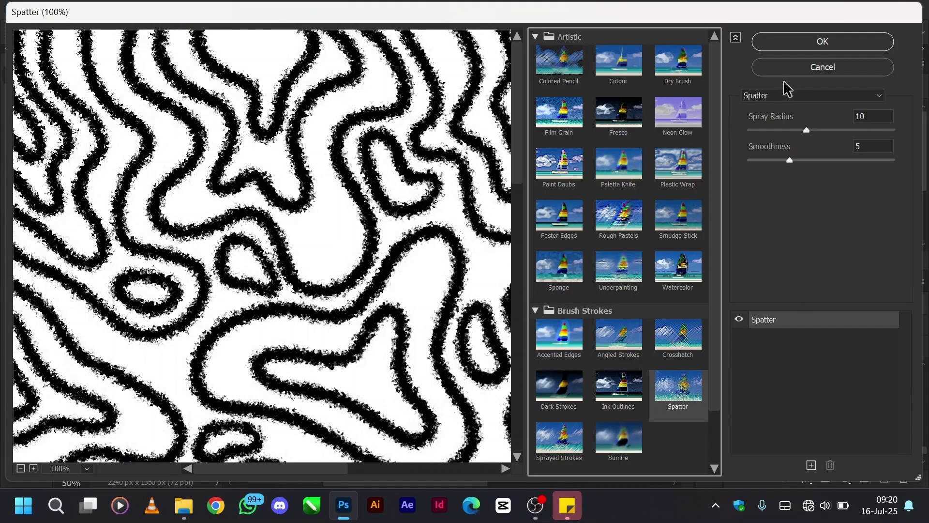
{"action": "left_click", "coordinate": [774, 130]}
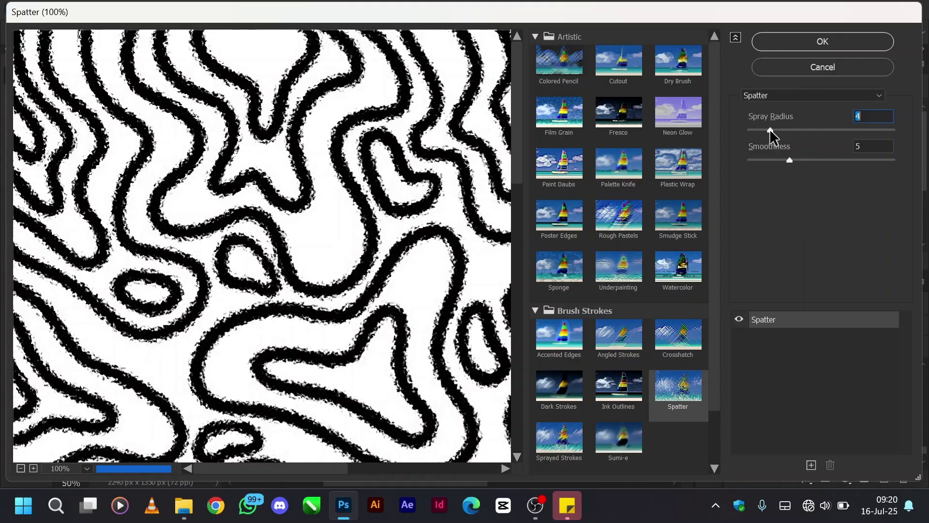
{"action": "left_click", "coordinate": [769, 160]}
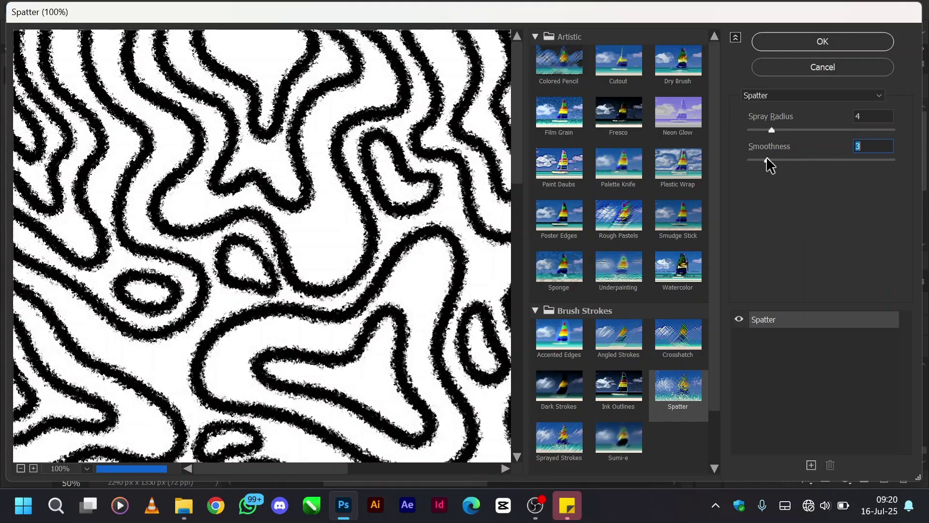
{"action": "left_click", "coordinate": [814, 160]}
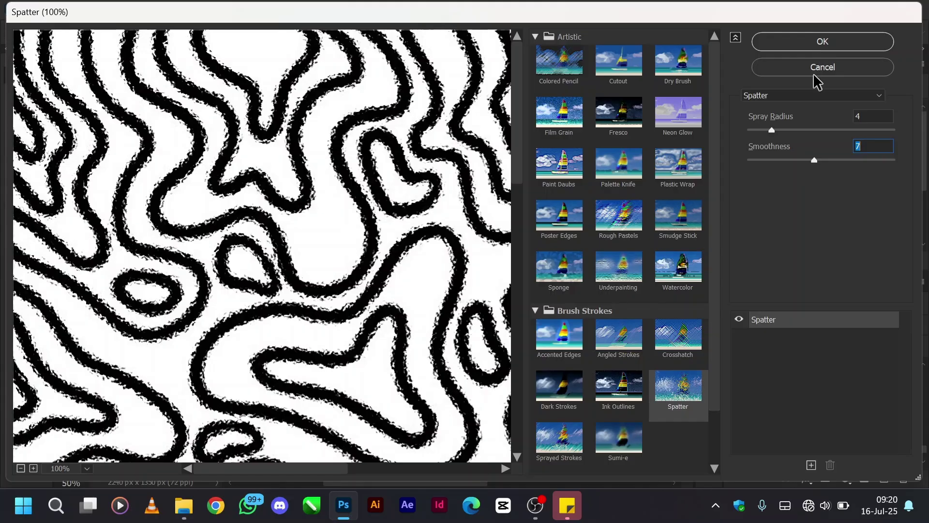
{"action": "left_click", "coordinate": [817, 73]}
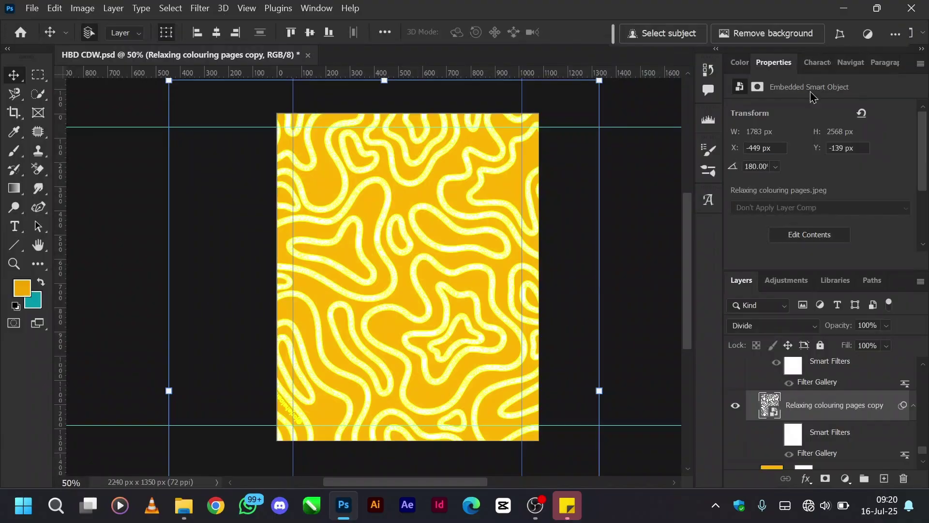
Turn the pattern's filter texture back on and show pattern copies 2 and 3.
{"action": "left_click", "coordinate": [776, 434]}
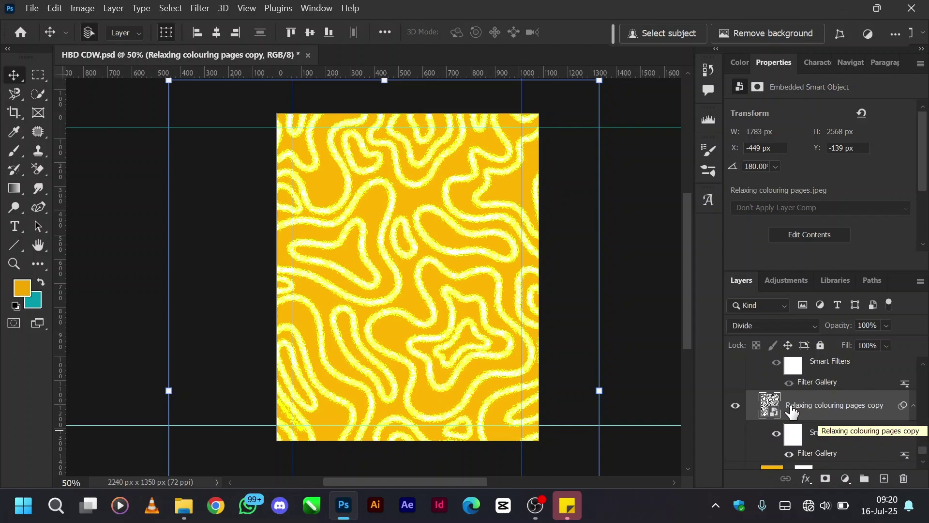
{"action": "scroll", "coordinate": [791, 411], "scroll_direction": "up", "scroll_amount": 1}
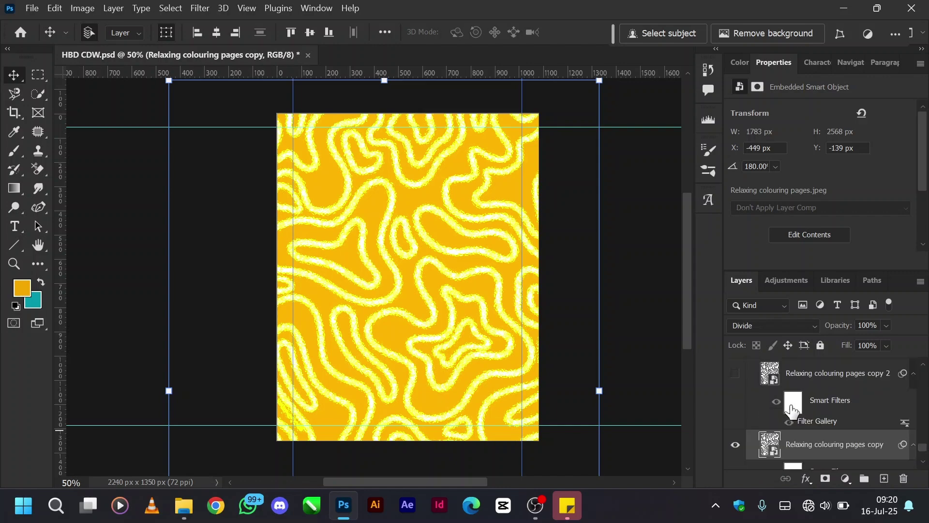
{"action": "scroll", "coordinate": [791, 407], "scroll_direction": "up", "scroll_amount": 1}
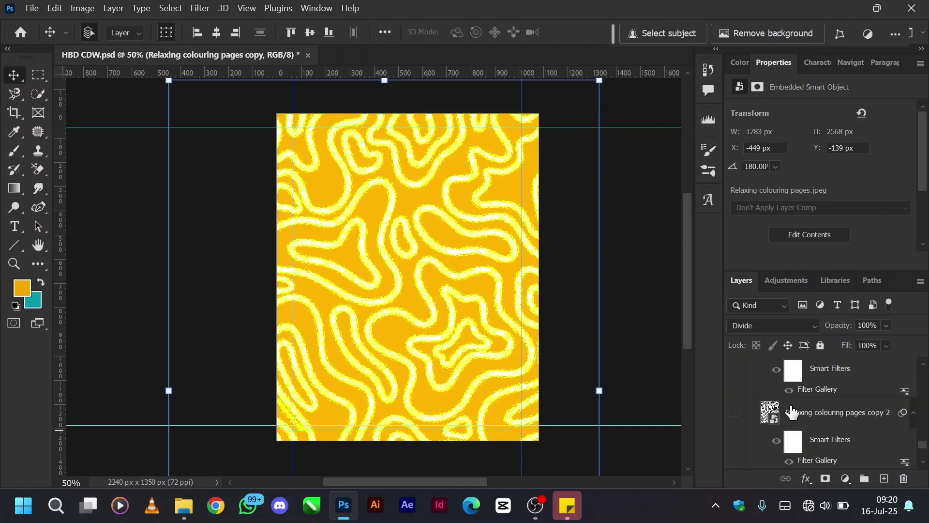
{"action": "left_click", "coordinate": [735, 414]}
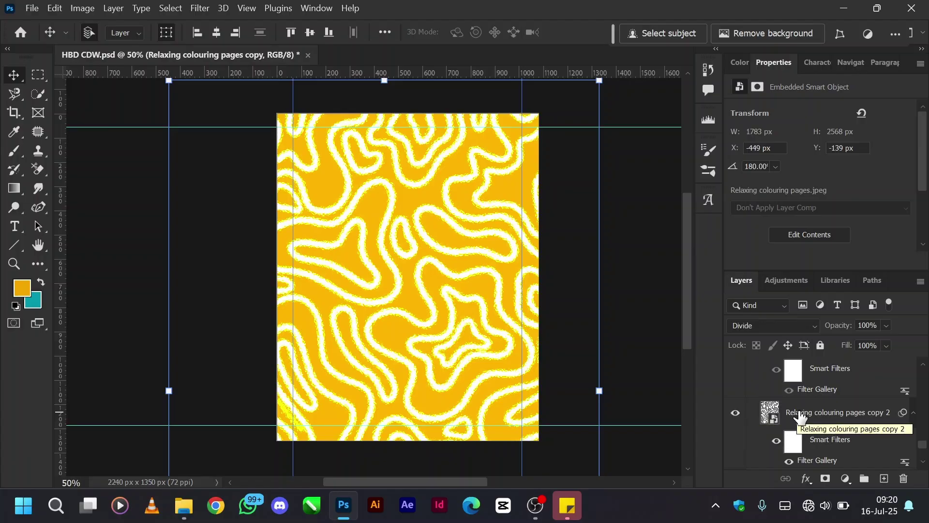
{"action": "scroll", "coordinate": [800, 415], "scroll_direction": "up", "scroll_amount": 2}
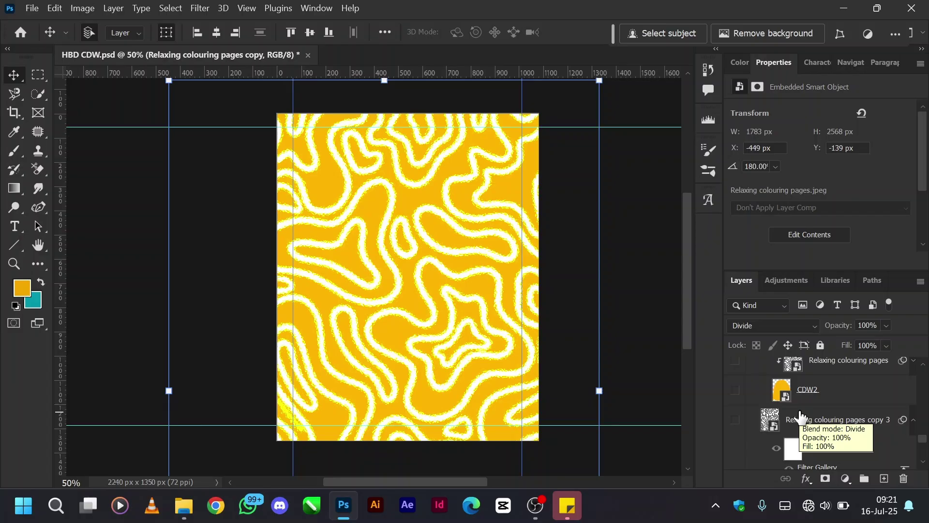
{"action": "scroll", "coordinate": [799, 415], "scroll_direction": "down", "scroll_amount": 3}
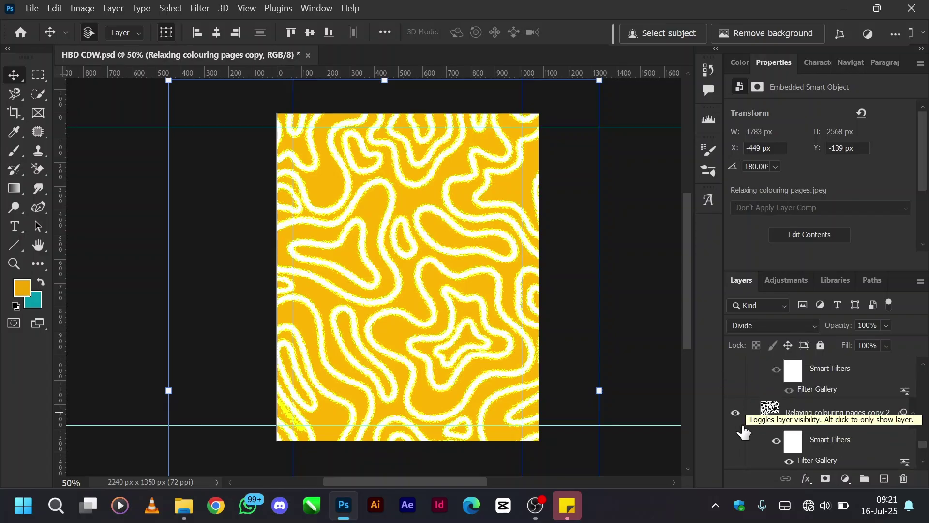
{"action": "scroll", "coordinate": [748, 418], "scroll_direction": "up", "scroll_amount": 2}
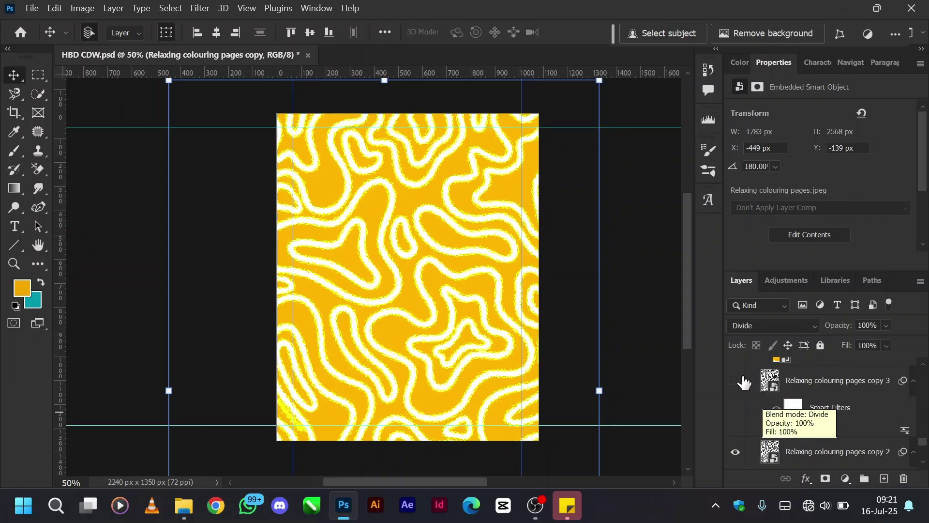
{"action": "left_click", "coordinate": [736, 381]}
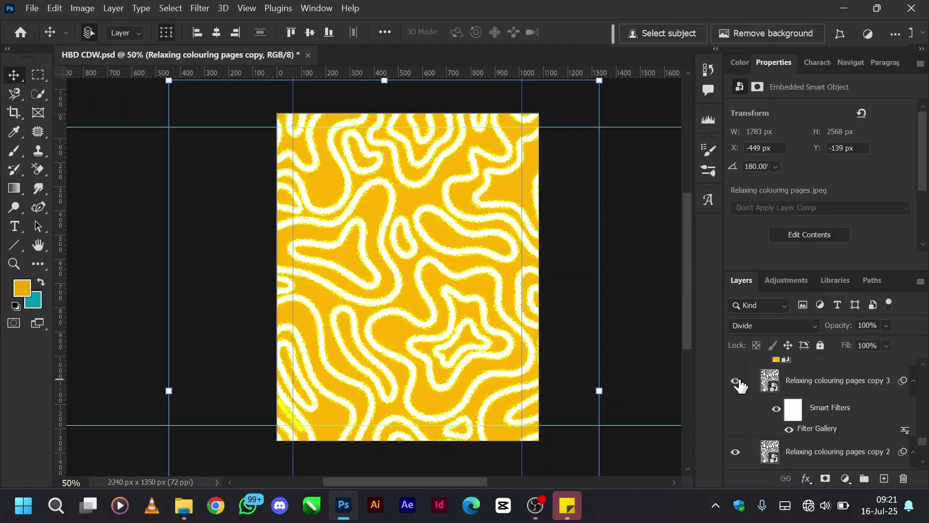
Hide pattern copies 3 and 2 to compare, then show both again.
{"action": "scroll", "coordinate": [825, 424], "scroll_direction": "down", "scroll_amount": 2}
{"action": "scroll", "coordinate": [825, 425], "scroll_direction": "up", "scroll_amount": 3}
{"action": "scroll", "coordinate": [825, 425], "scroll_direction": "down", "scroll_amount": 1}
{"action": "scroll", "coordinate": [799, 439], "scroll_direction": "down", "scroll_amount": 1}
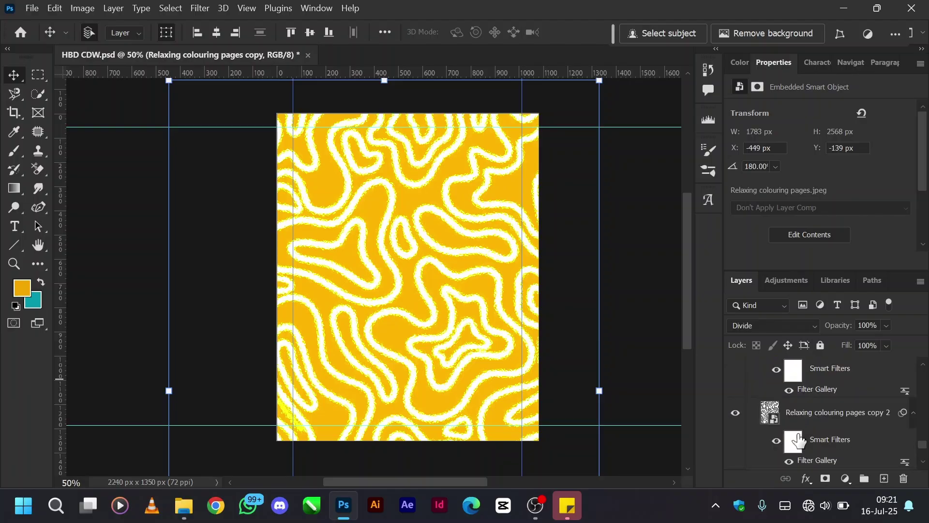
{"action": "scroll", "coordinate": [799, 440], "scroll_direction": "up", "scroll_amount": 2}
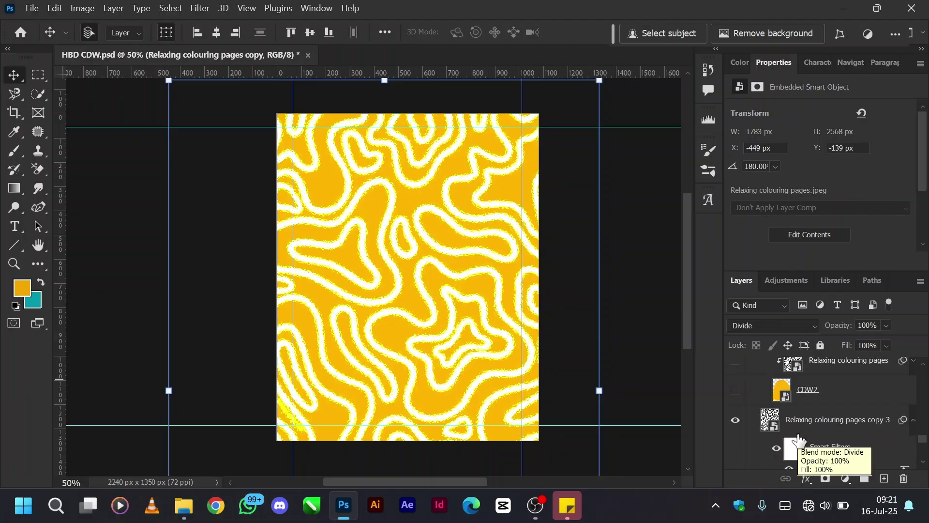
{"action": "scroll", "coordinate": [799, 440], "scroll_direction": "up", "scroll_amount": 2}
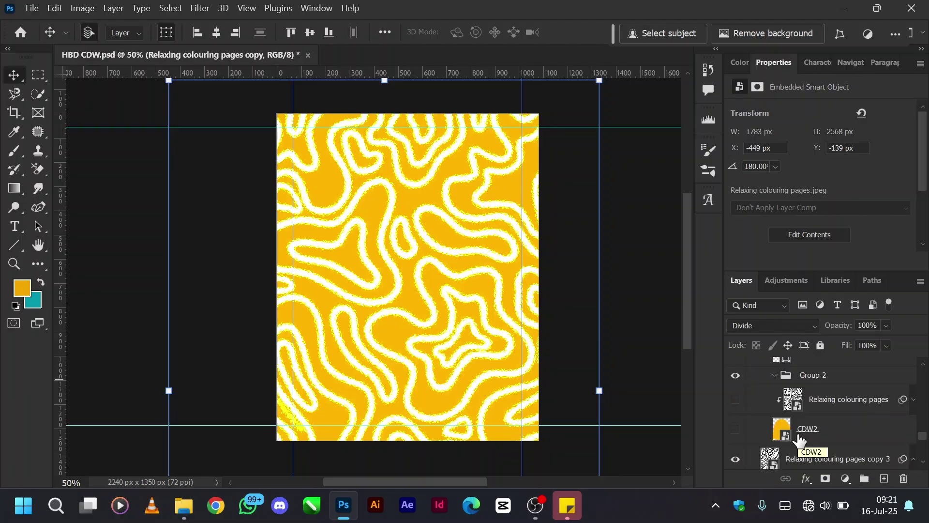
{"action": "scroll", "coordinate": [740, 442], "scroll_direction": "down", "scroll_amount": 3}
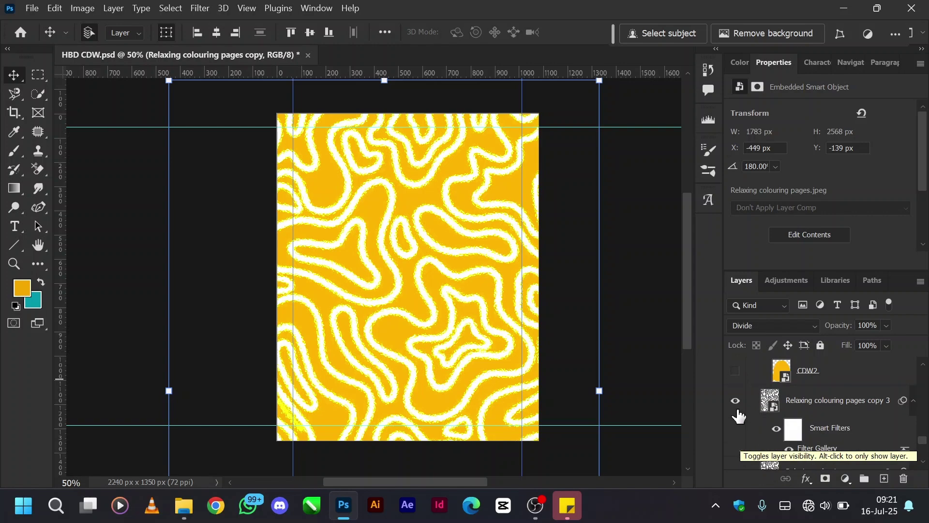
{"action": "left_click", "coordinate": [736, 402]}
{"action": "scroll", "coordinate": [736, 408], "scroll_direction": "down", "scroll_amount": 2}
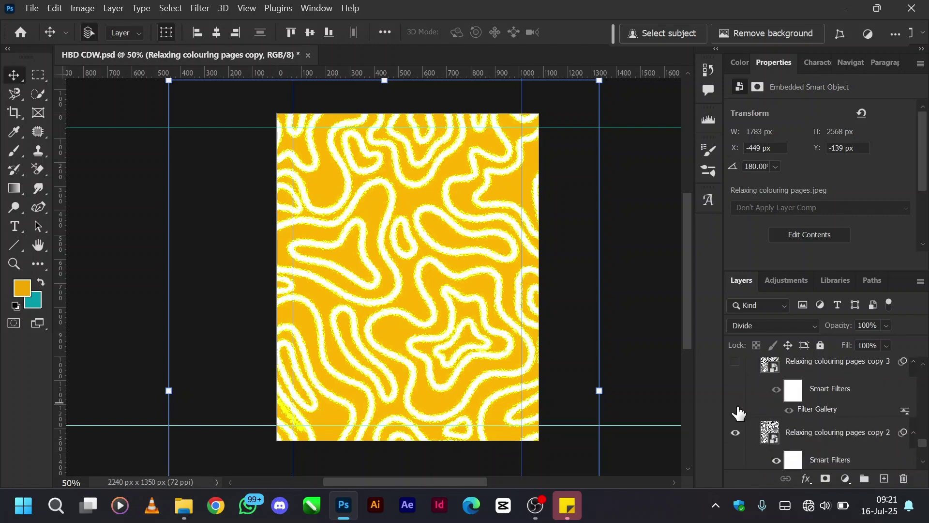
{"action": "left_click", "coordinate": [736, 432]}
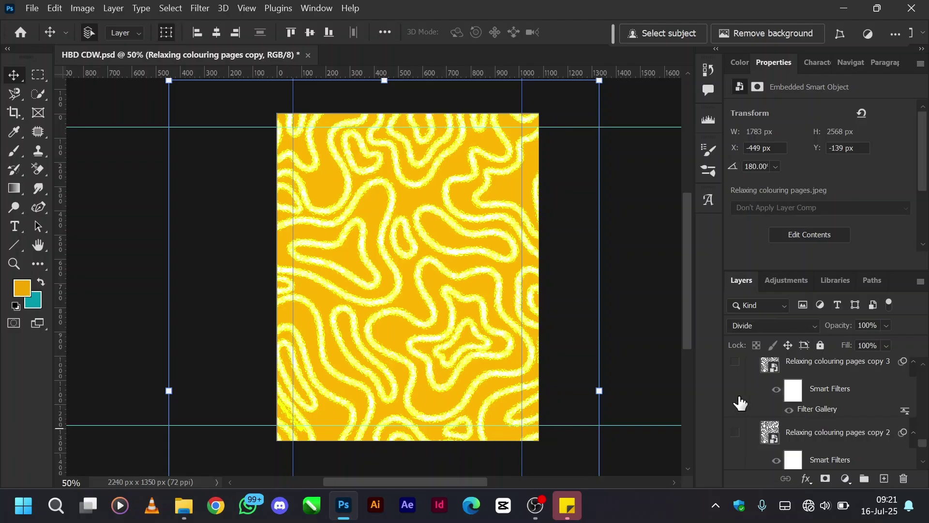
{"action": "left_click", "coordinate": [735, 433]}
{"action": "scroll", "coordinate": [789, 426], "scroll_direction": "up", "scroll_amount": 2}
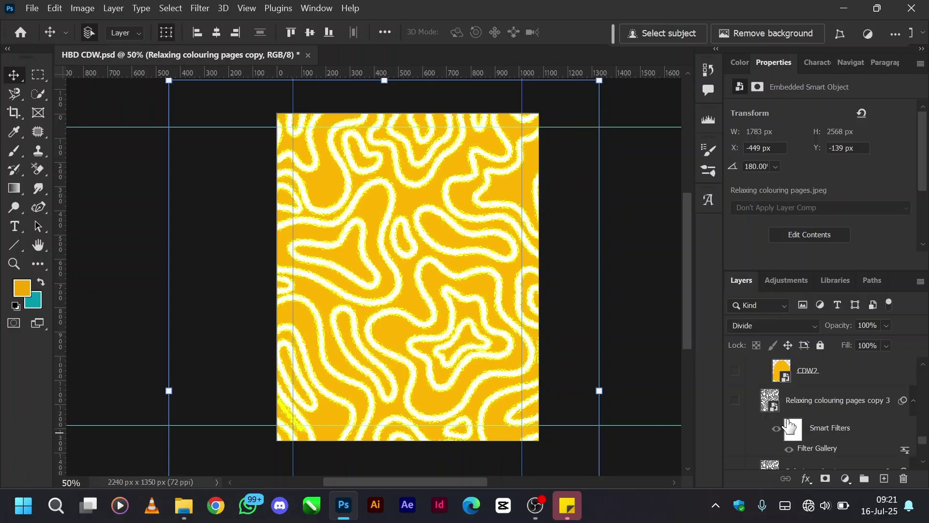
{"action": "left_click", "coordinate": [736, 401]}
{"action": "scroll", "coordinate": [833, 423], "scroll_direction": "up", "scroll_amount": 1}
{"action": "left_click", "coordinate": [735, 410]}
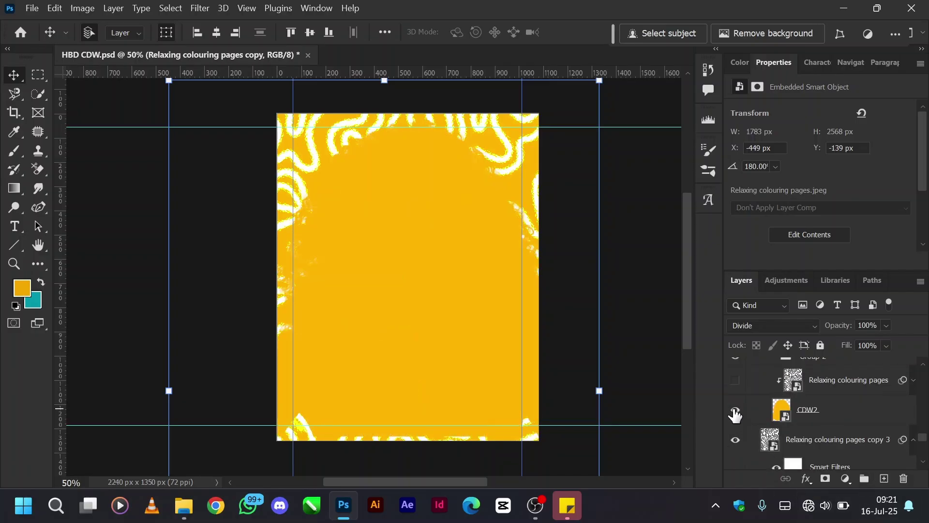
{"action": "left_click", "coordinate": [836, 413]}
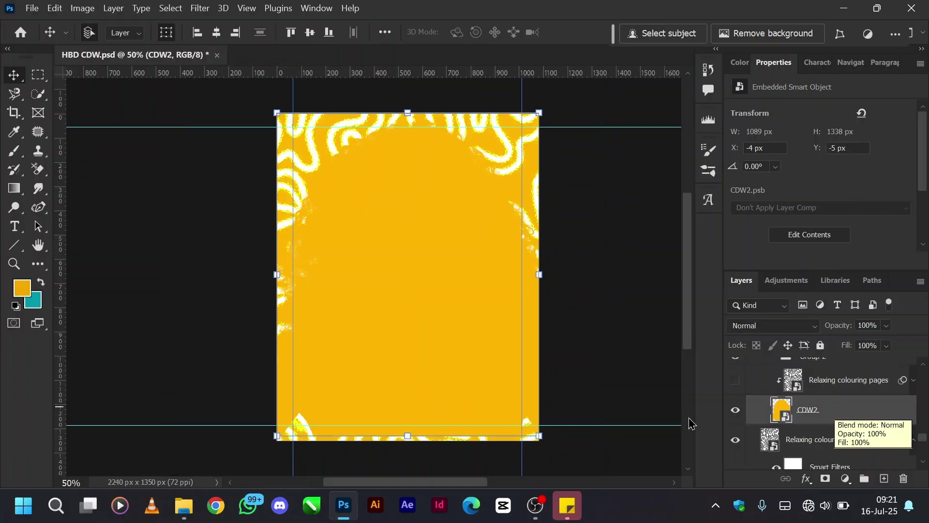
{"action": "double_click", "coordinate": [787, 416]}
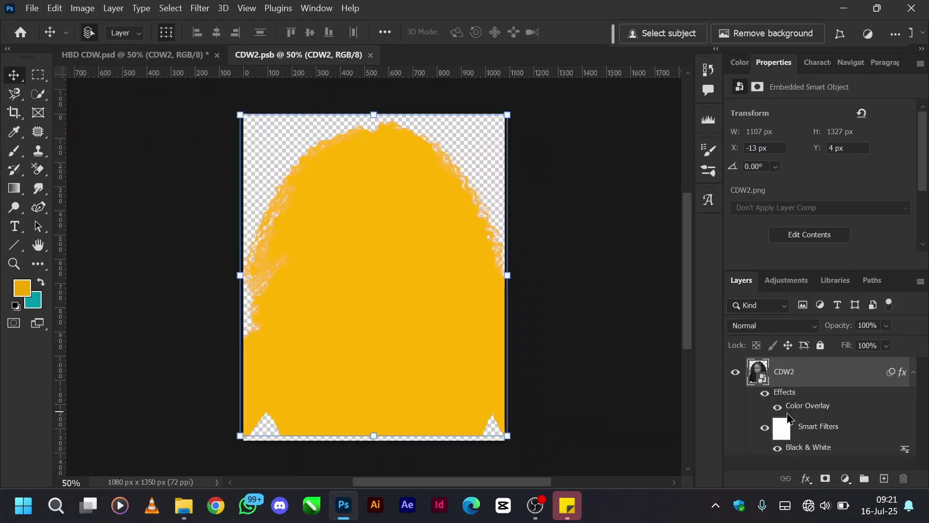
{"action": "left_click", "coordinate": [765, 394]}
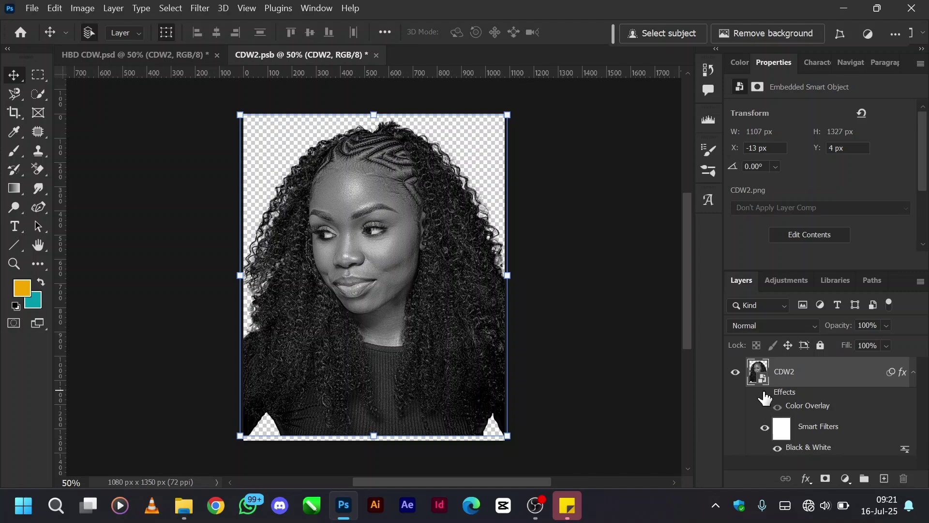
{"action": "left_click", "coordinate": [765, 394]}
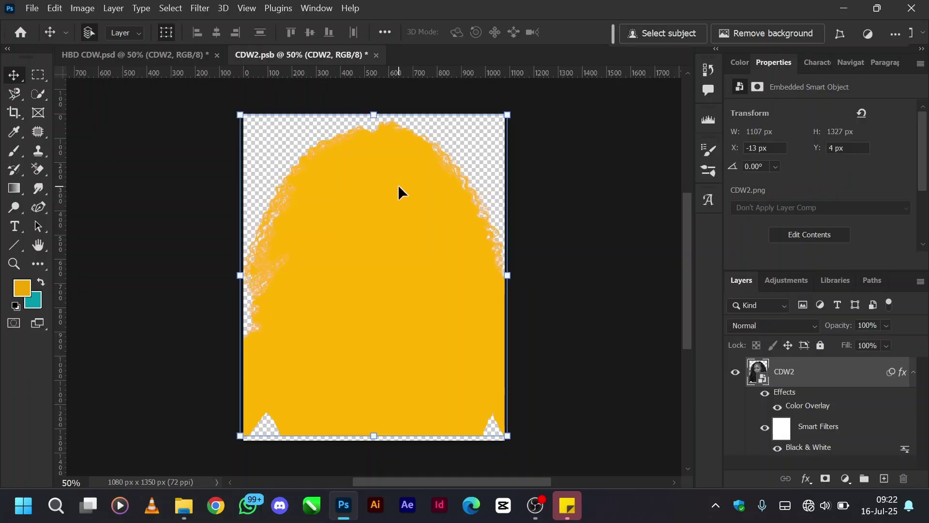
{"action": "left_click", "coordinate": [380, 57]}
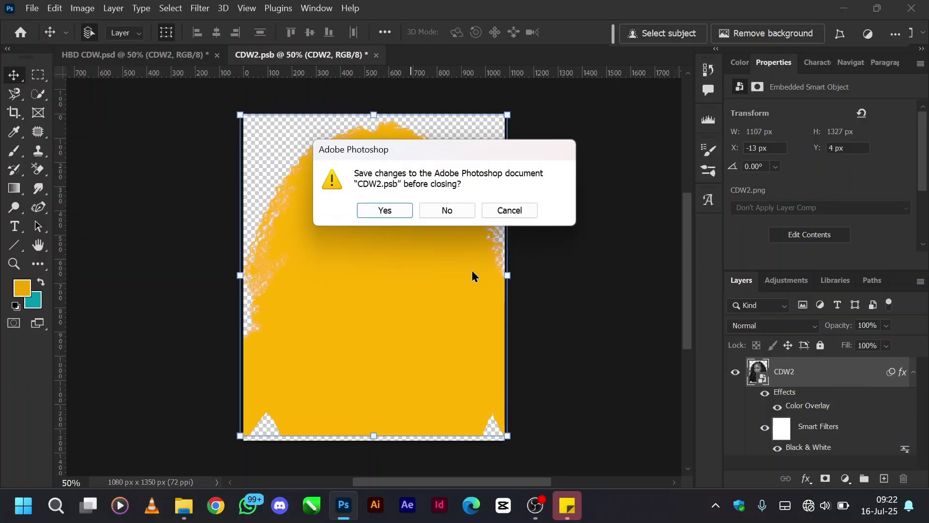
{"action": "left_click", "coordinate": [450, 209]}
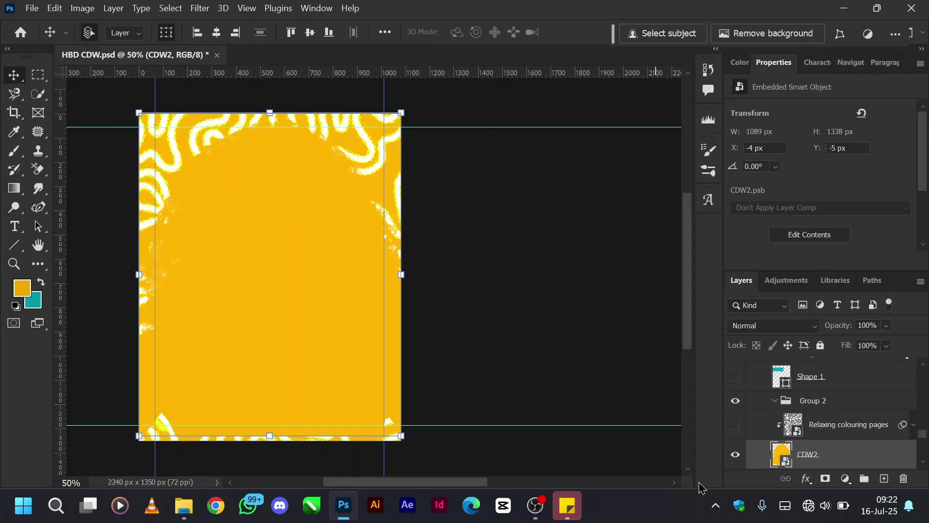
Show and select the Relaxing colouring pages layer and set its blend mode to Overlay.
{"action": "scroll", "coordinate": [508, 391], "scroll_direction": "left", "scroll_amount": 3}
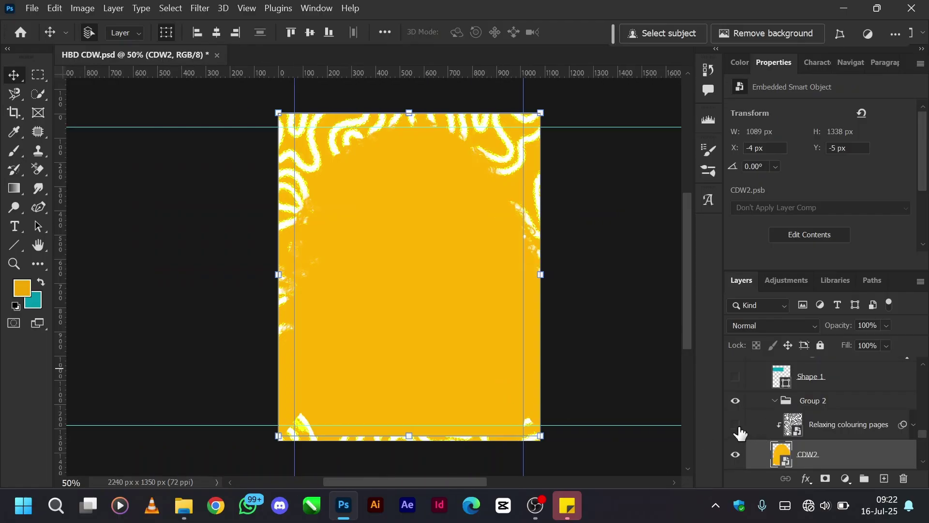
{"action": "left_click", "coordinate": [735, 424]}
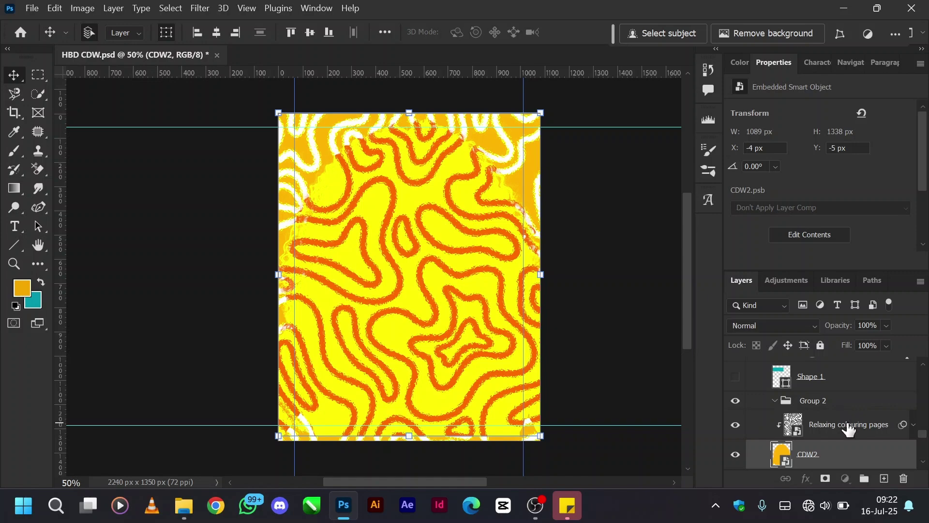
{"action": "left_click", "coordinate": [849, 427]}
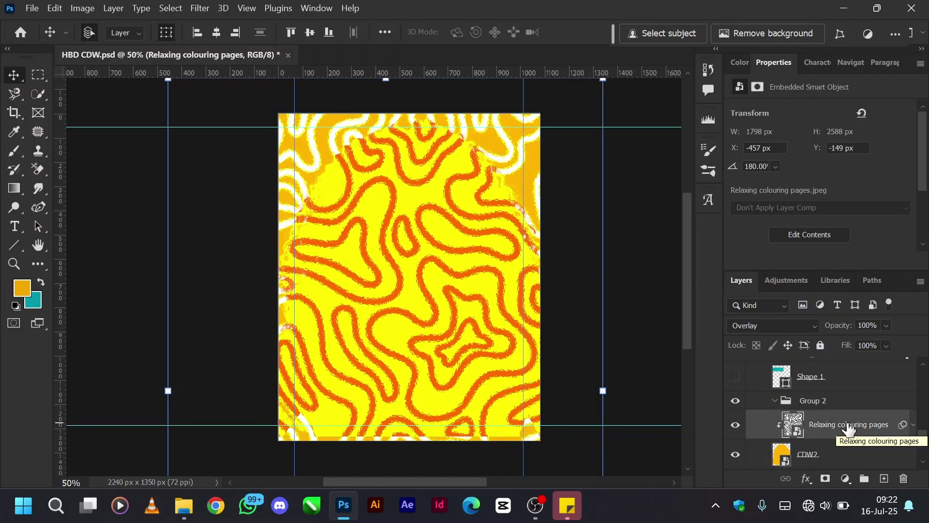
{"action": "left_click", "coordinate": [794, 323]}
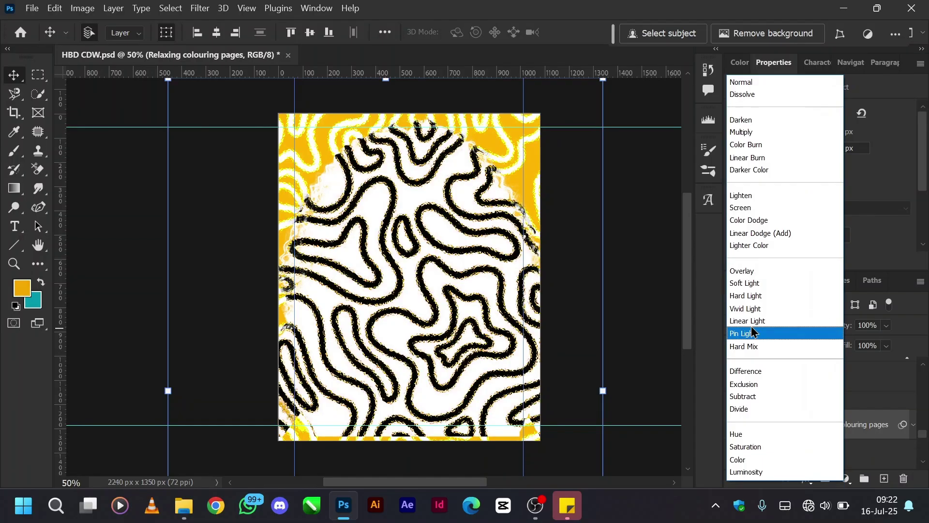
{"action": "left_click", "coordinate": [748, 271]}
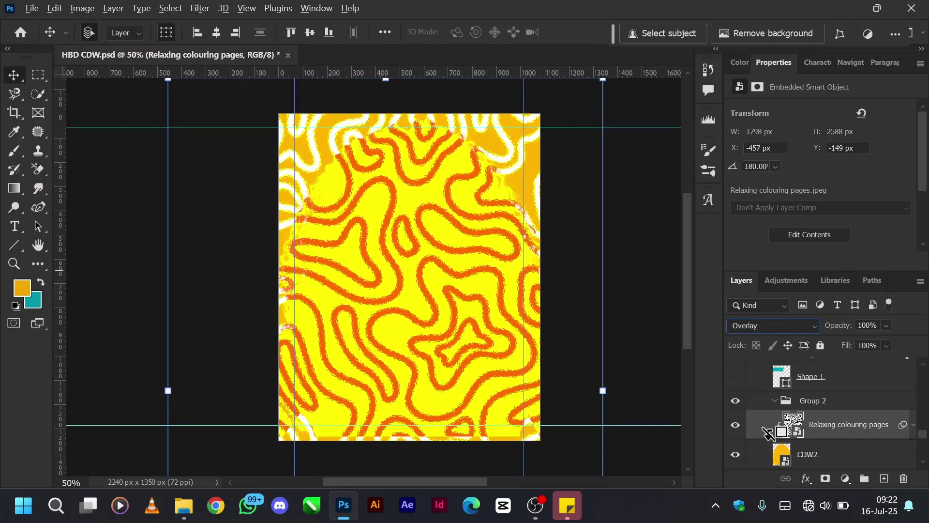
Release and reapply the pattern's clipping mask onto CDW2.
{"action": "left_click", "coordinate": [769, 437], "text": "alt"}
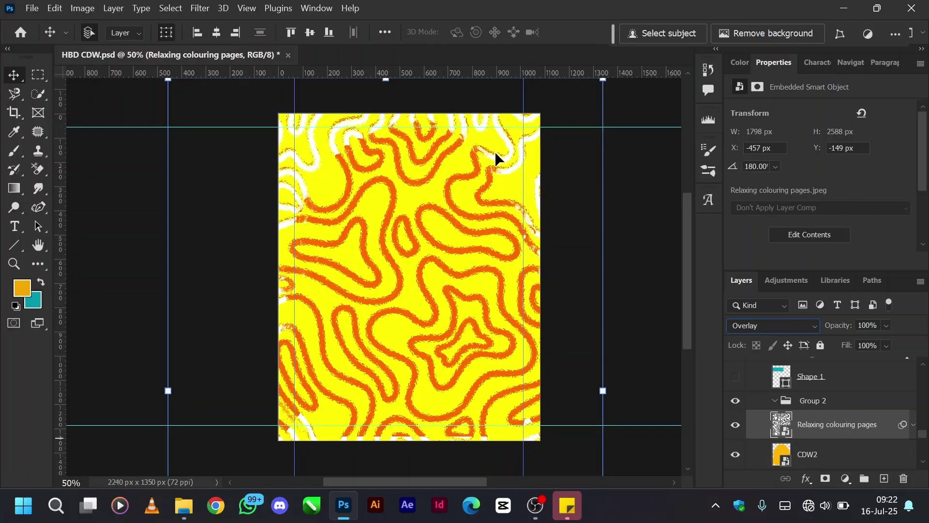
{"action": "left_click", "coordinate": [763, 434], "text": "alt"}
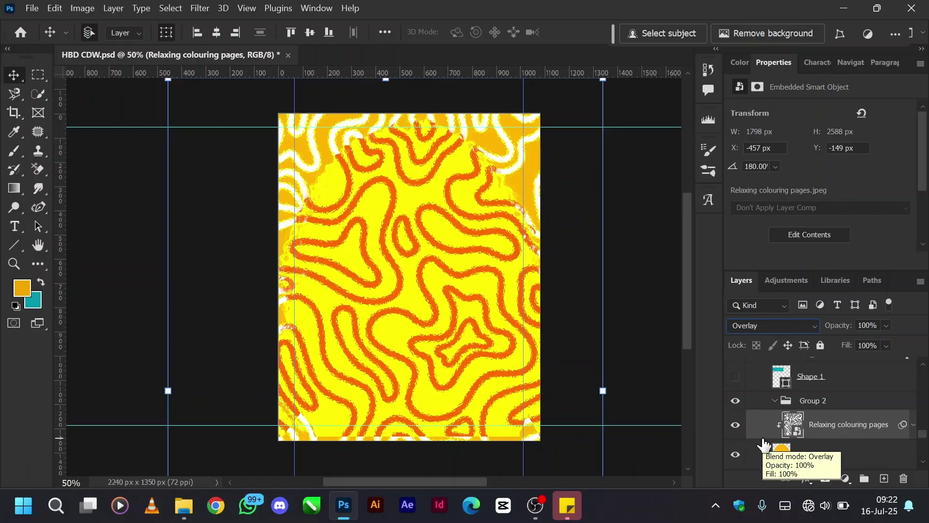
{"action": "key", "text": "super"}
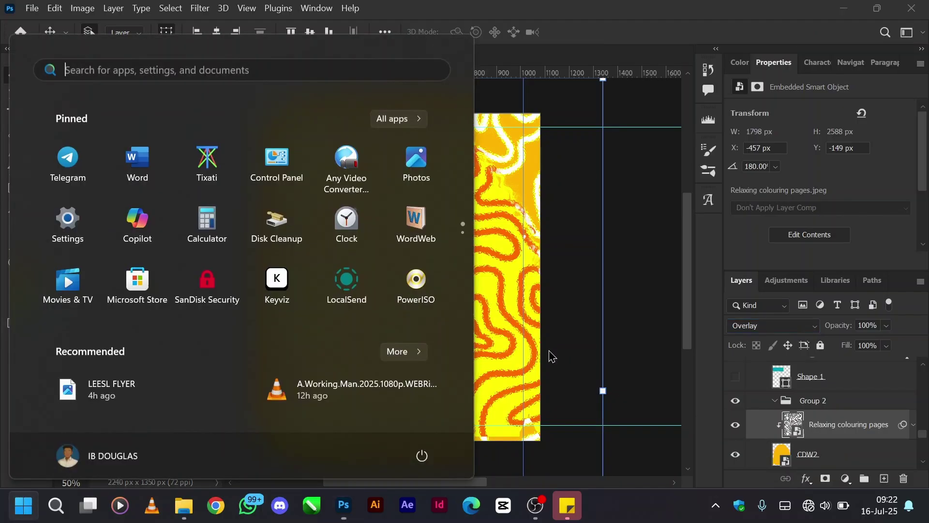
{"action": "type", "text": "key"}
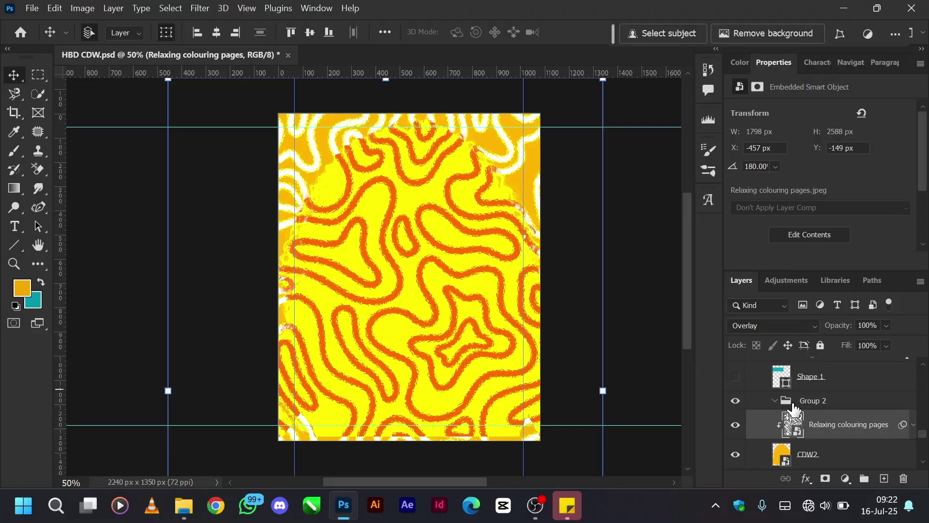
{"action": "scroll", "coordinate": [794, 409], "scroll_direction": "up", "scroll_amount": 1}
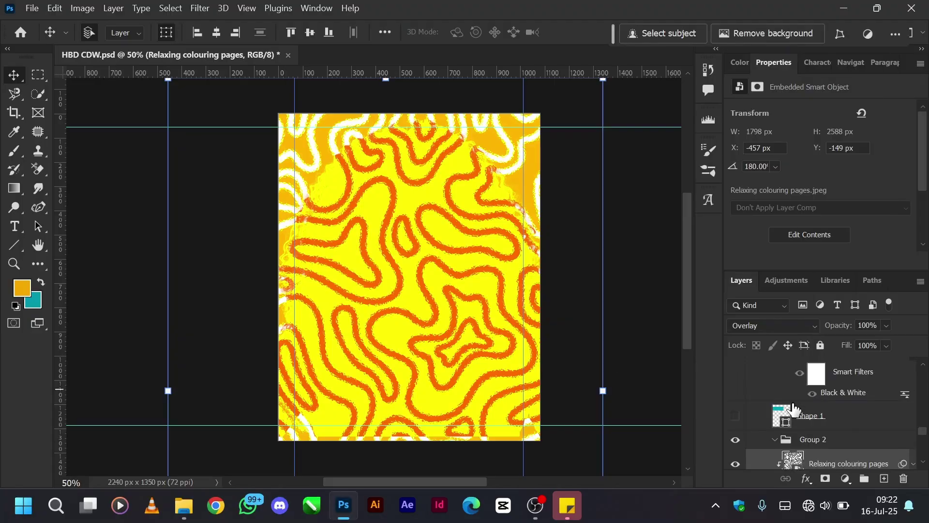
Show and select the Shape 1 teal banner layer, then pick the teal shape on the canvas.
{"action": "left_click", "coordinate": [736, 416]}
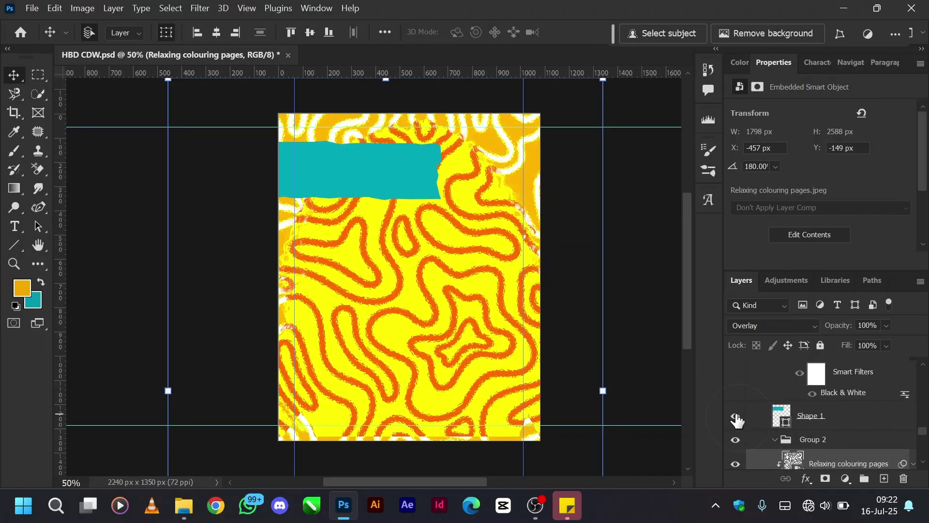
{"action": "left_click", "coordinate": [837, 417]}
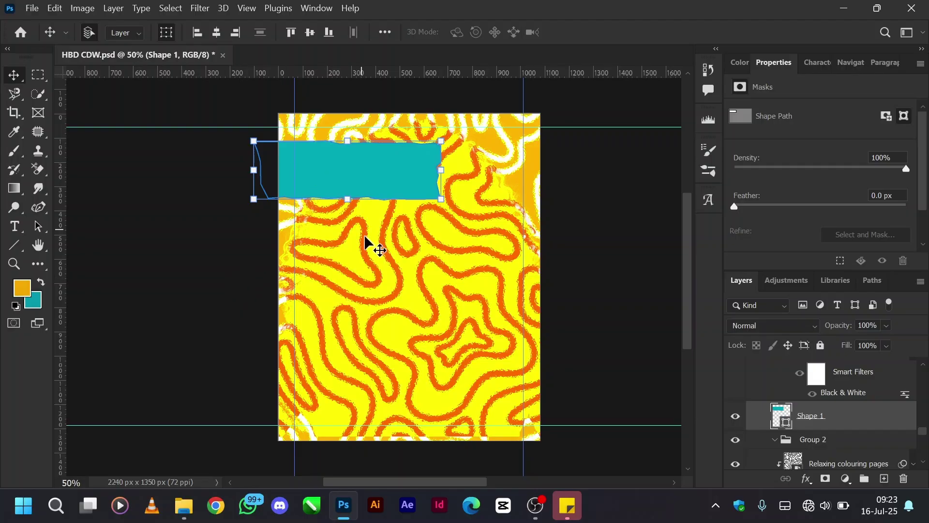
{"action": "left_click", "coordinate": [384, 271]}
{"action": "left_click", "coordinate": [366, 162]}
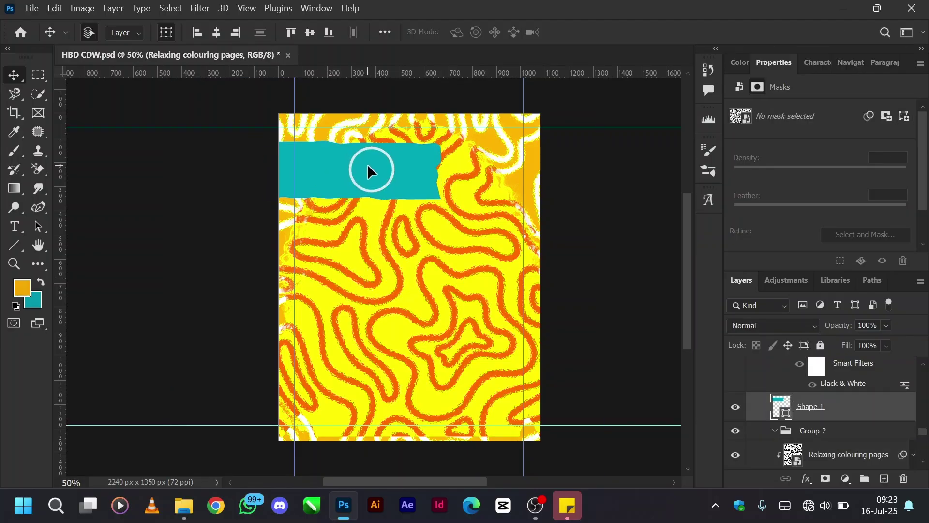
Set the Pen to Shape mode and draw a closed curved outline below the teal banner.
{"action": "key", "text": "p"}
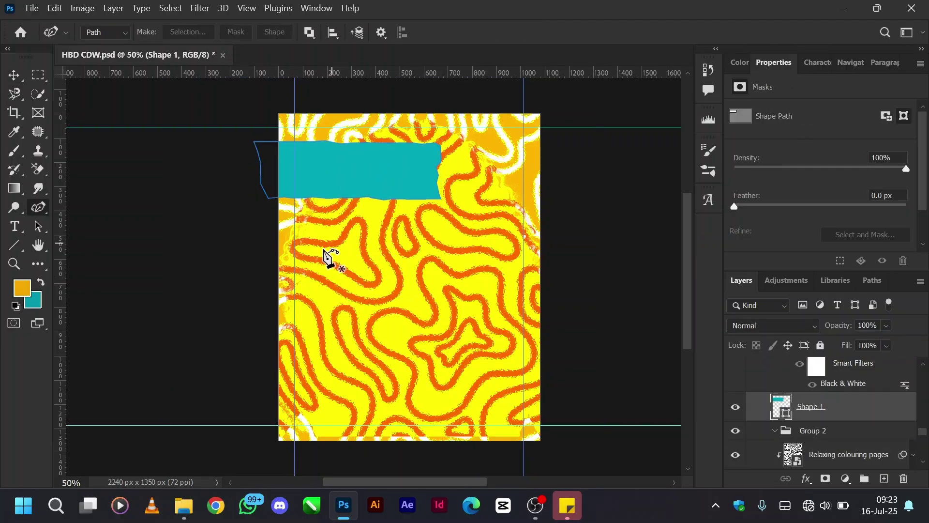
{"action": "left_click", "coordinate": [121, 32]}
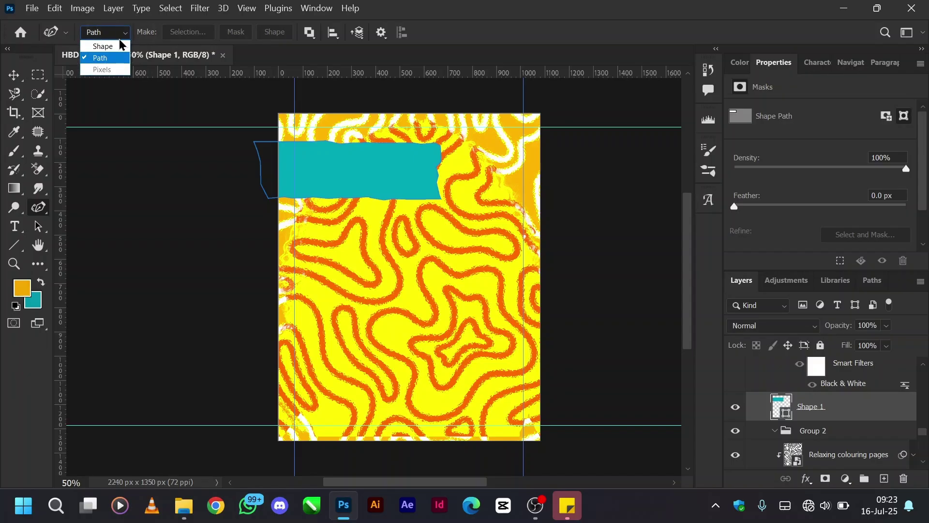
{"action": "left_click", "coordinate": [119, 40]}
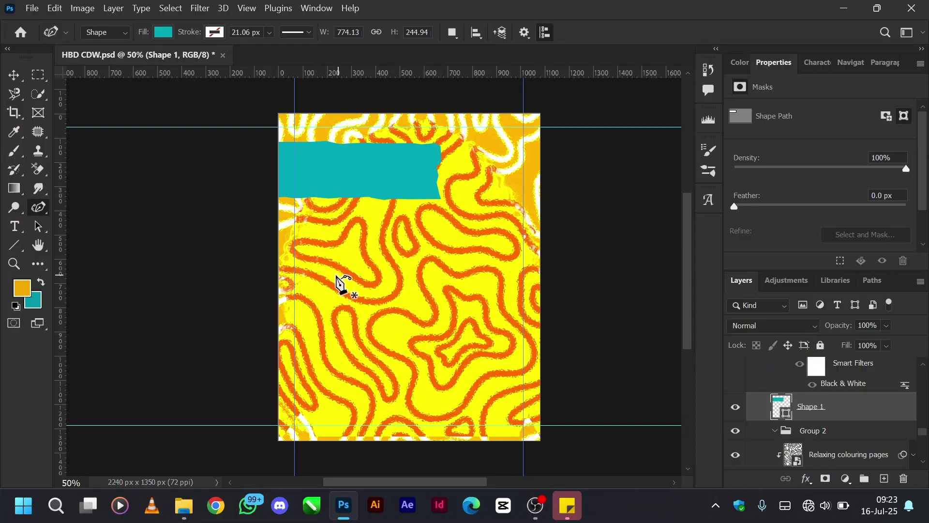
{"action": "left_click", "coordinate": [316, 259]}
{"action": "left_click", "coordinate": [460, 253]}
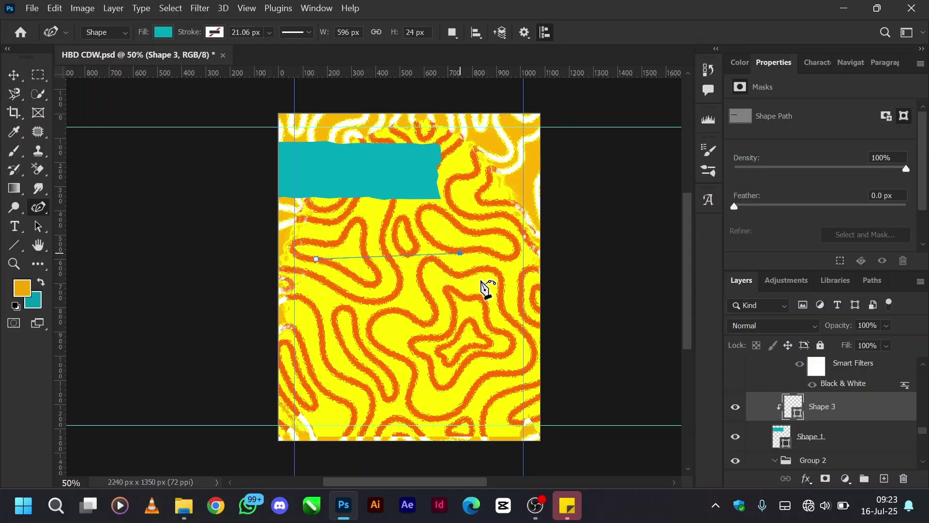
{"action": "left_click", "coordinate": [489, 292]}
{"action": "left_click", "coordinate": [484, 306]}
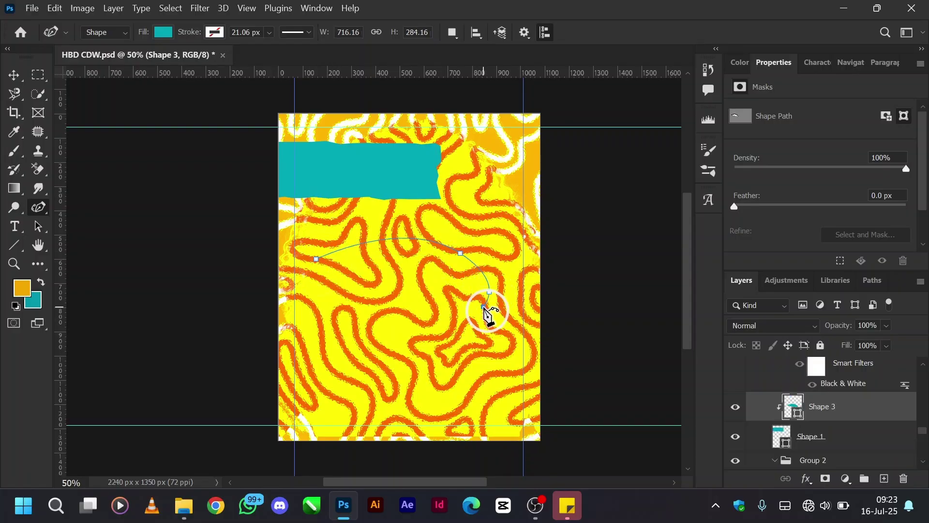
{"action": "left_click", "coordinate": [438, 324]}
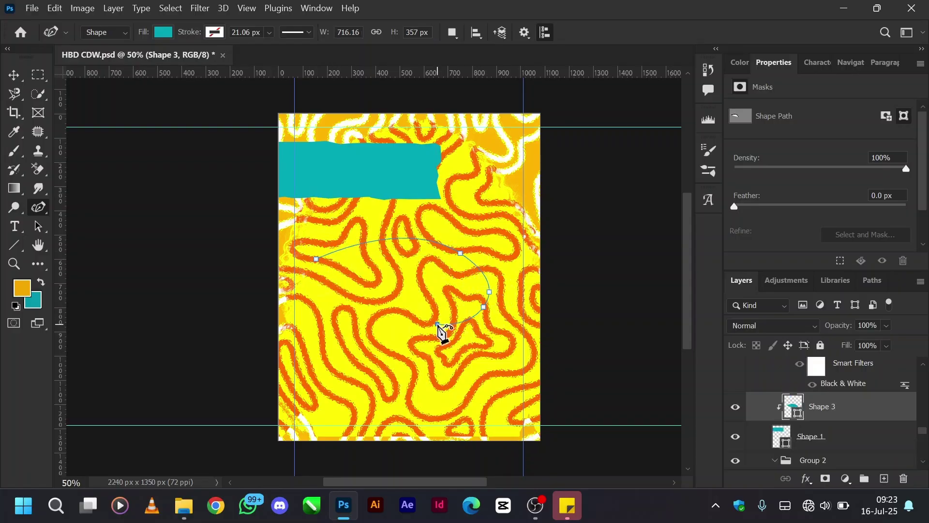
{"action": "left_click", "coordinate": [391, 312]}
{"action": "left_click", "coordinate": [295, 314]}
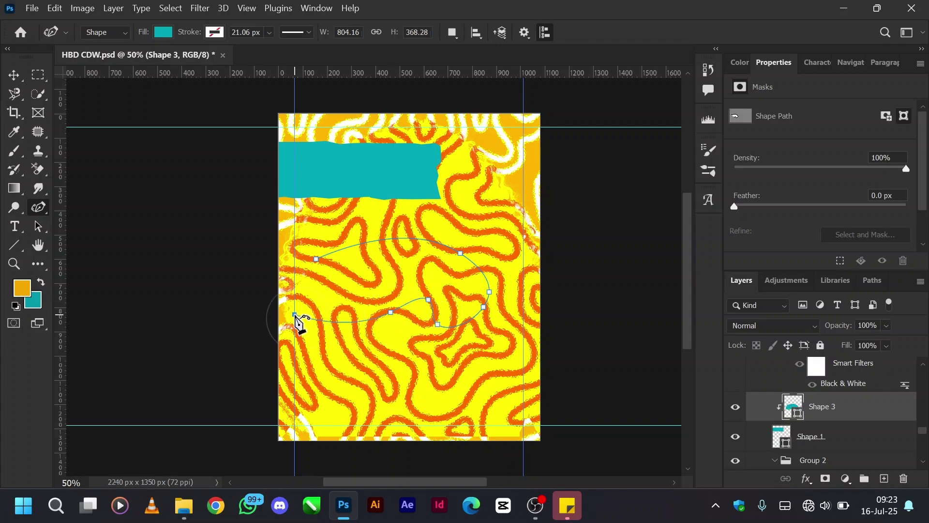
{"action": "left_click", "coordinate": [316, 259]}
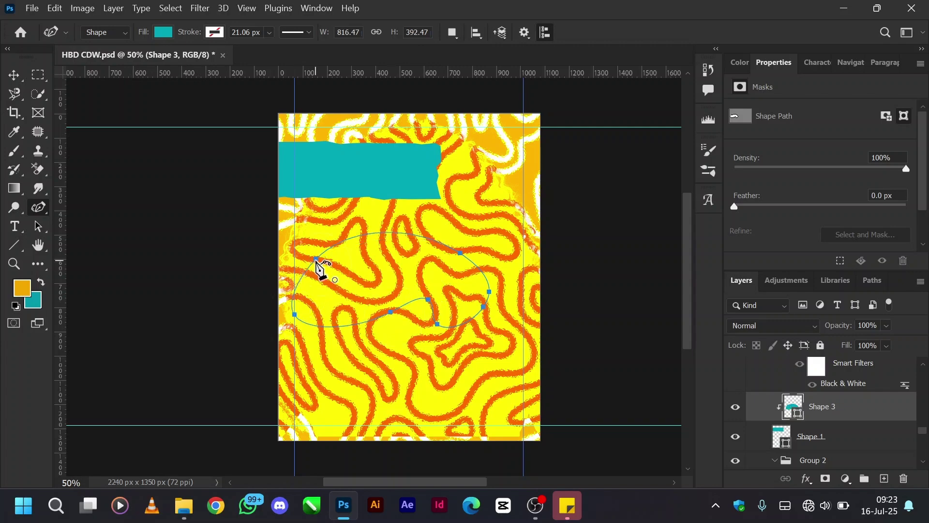
Switch to the standard Pen Tool and delete the curved Shape 3 outline.
{"action": "right_click", "coordinate": [39, 208]}
{"action": "left_click", "coordinate": [80, 209]}
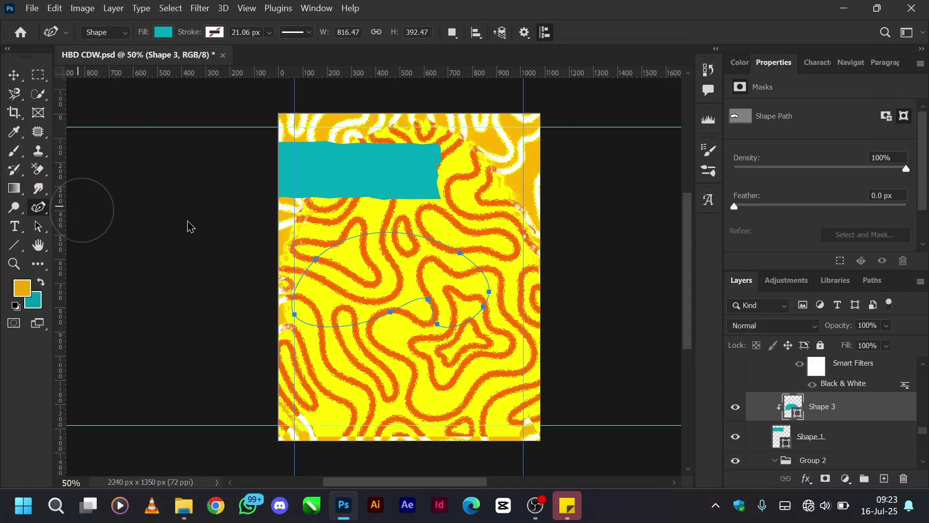
{"action": "key", "text": "Delete"}
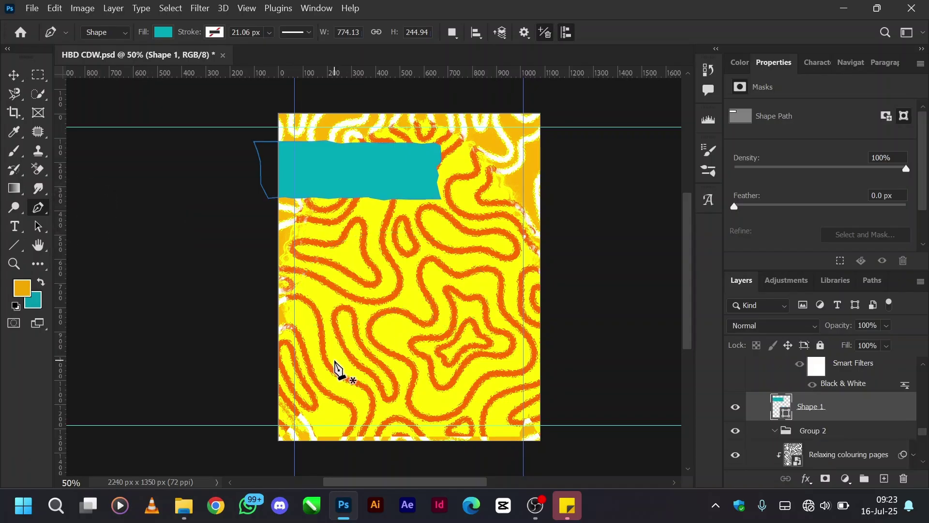
Draw and close a new Shape 3 outline below the banner, removing two extra lower-left anchors.
{"action": "left_click", "coordinate": [326, 232]}
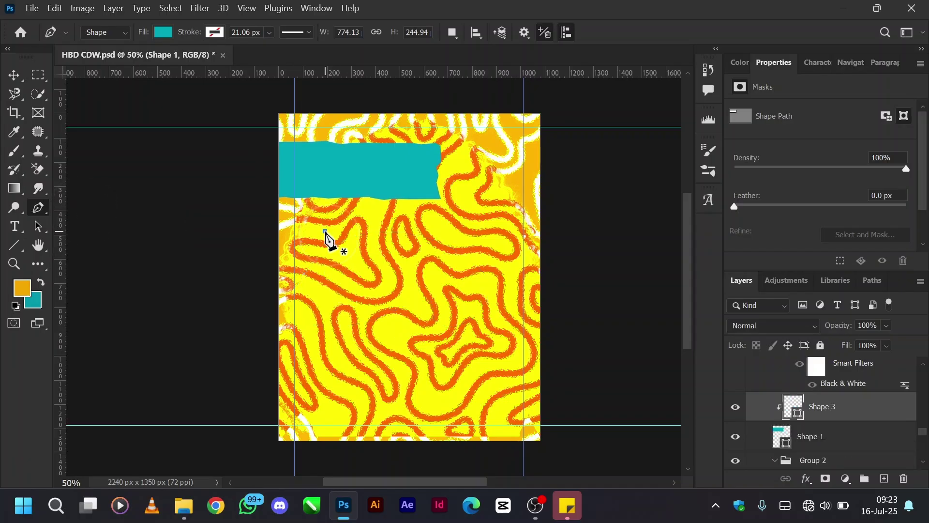
{"action": "left_click", "coordinate": [468, 229]}
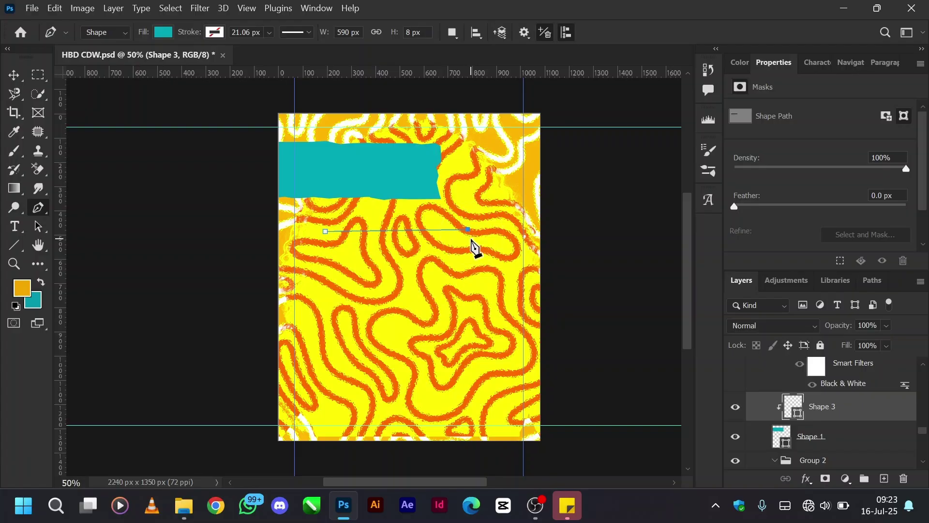
{"action": "left_click", "coordinate": [464, 251]}
{"action": "left_click", "coordinate": [469, 264]}
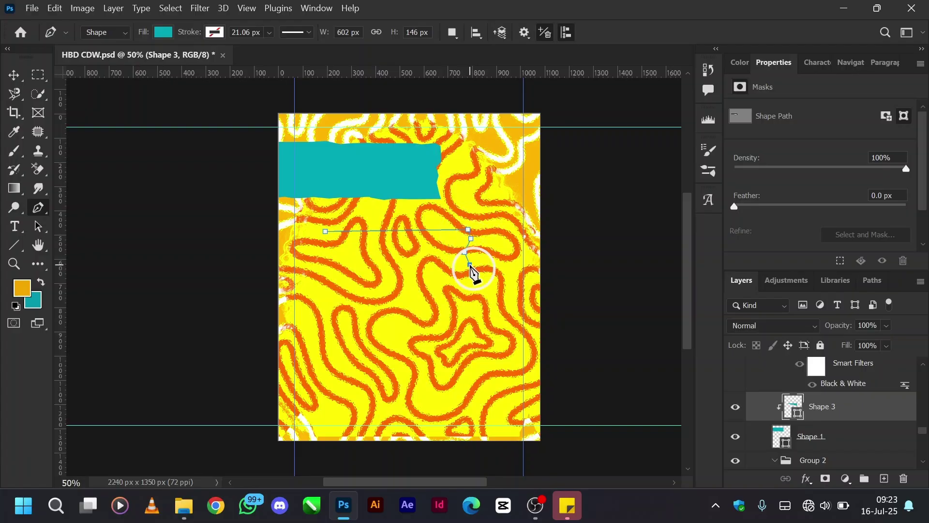
{"action": "left_click", "coordinate": [484, 284]}
{"action": "left_click", "coordinate": [422, 289]}
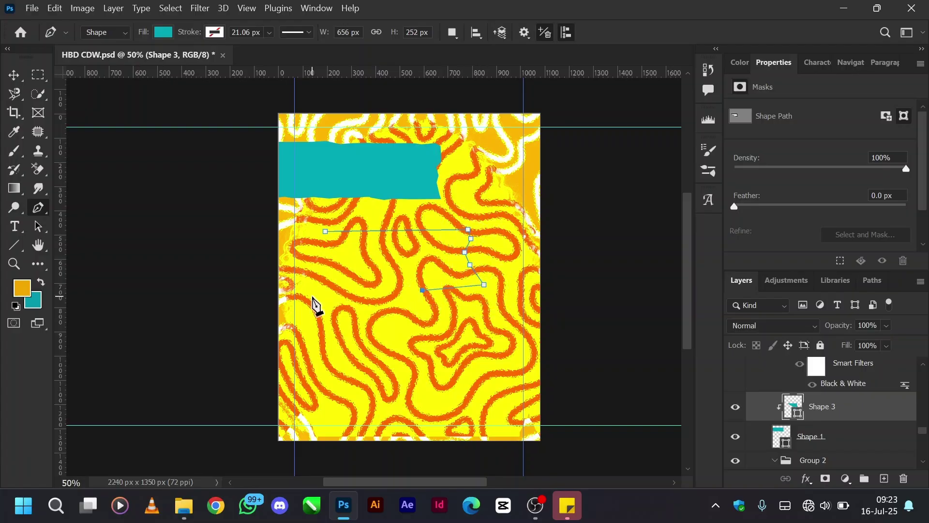
{"action": "left_click", "coordinate": [322, 286]}
{"action": "left_click_drag", "start_coordinate": [294, 279], "coordinate": [297, 232]}
{"action": "left_click", "coordinate": [295, 220]}
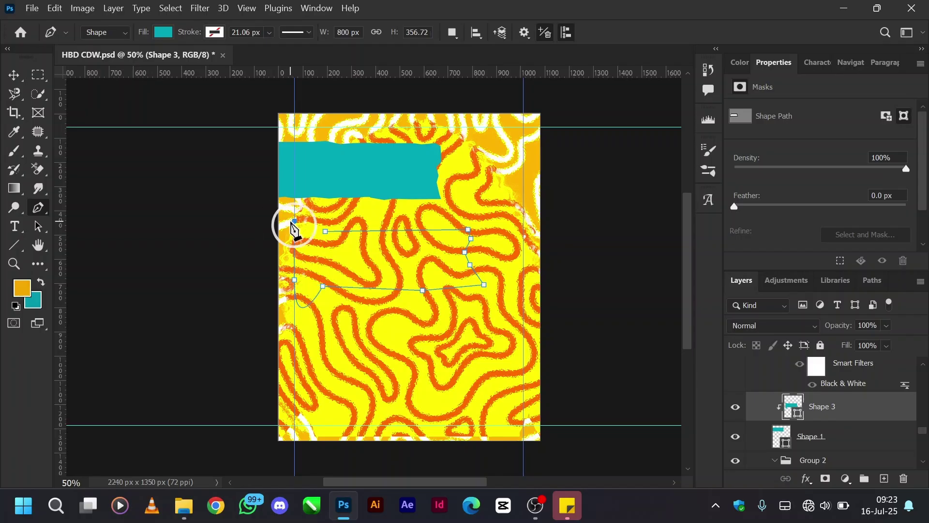
{"action": "left_click", "coordinate": [325, 232]}
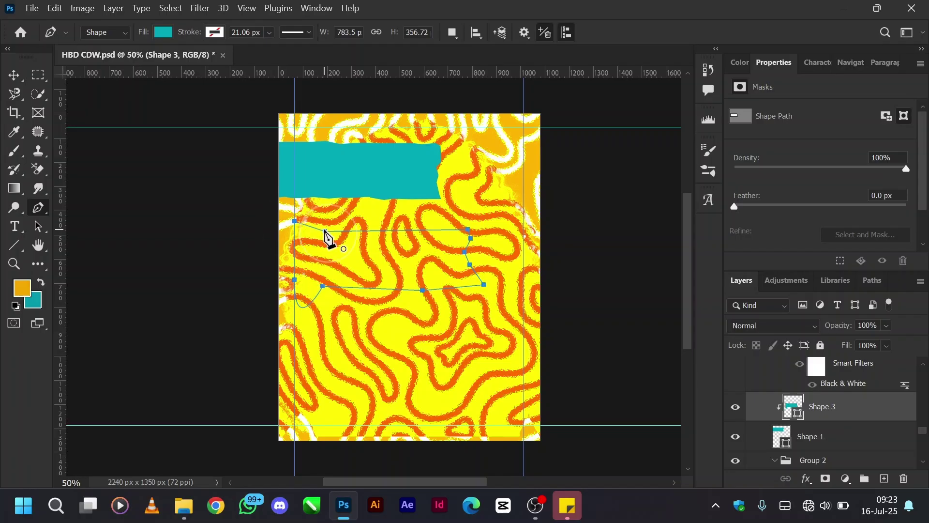
{"action": "left_click", "coordinate": [323, 286]}
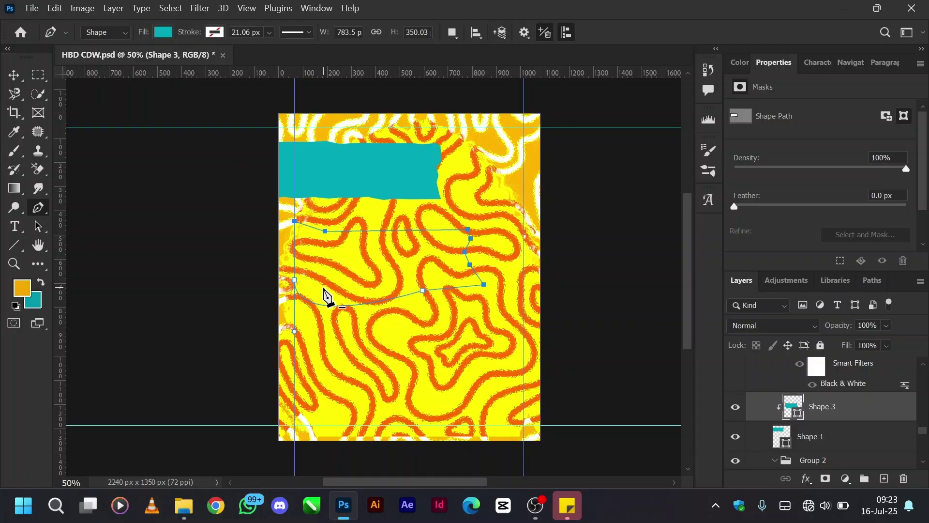
{"action": "left_click", "coordinate": [295, 282]}
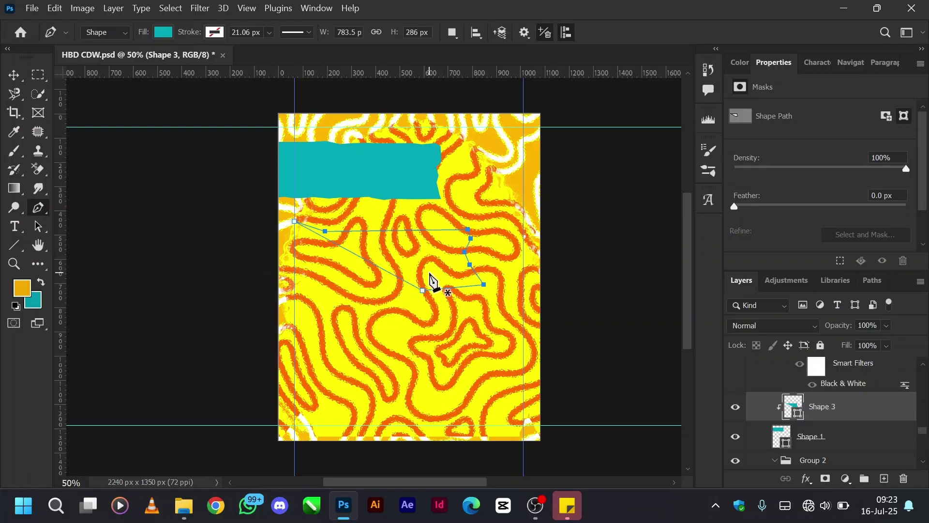
Delete the path points and undo twice to remove the Shape 3 layer.
{"action": "key", "text": "Delete"}
{"action": "key", "text": "v"}
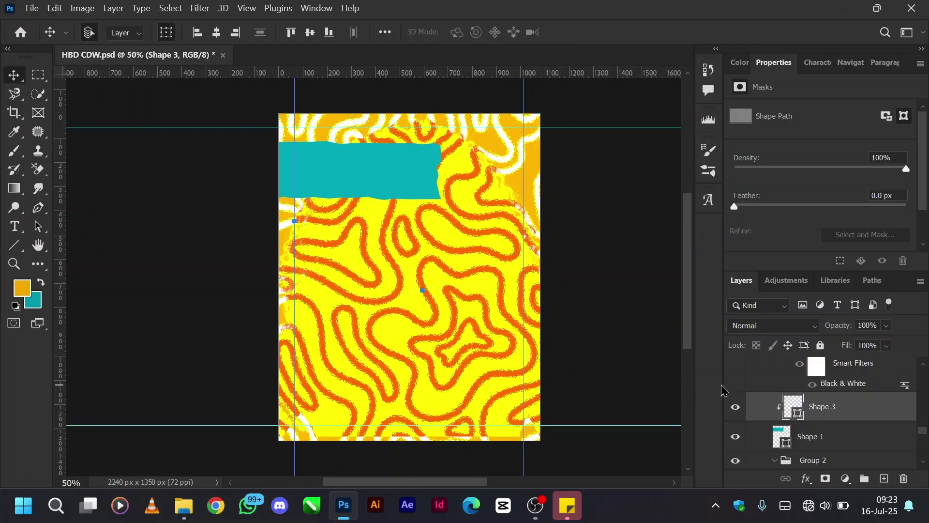
{"action": "key", "text": "ctrl+z"}
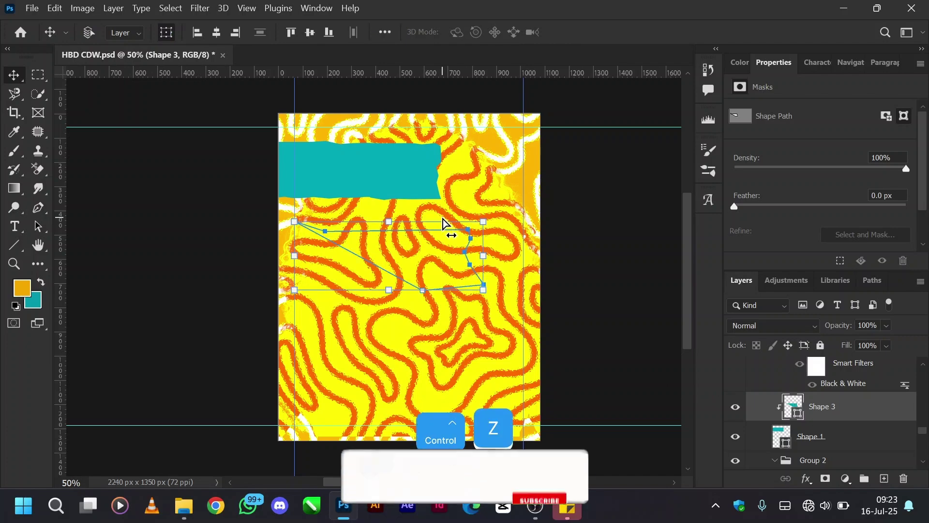
{"action": "key", "text": "ctrl+z"}
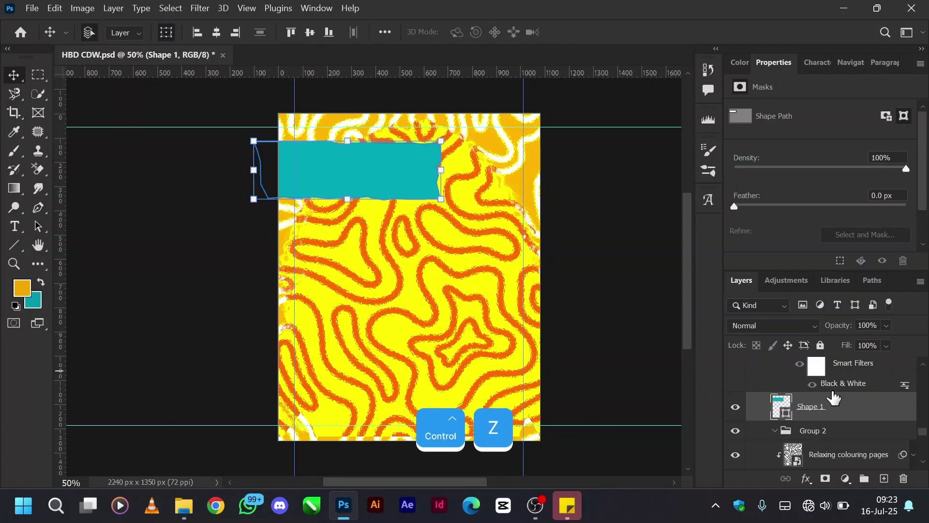
Show the CDW2 copy portrait and the Torn Paper Frame over the teal banner.
{"action": "scroll", "coordinate": [789, 382], "scroll_direction": "up", "scroll_amount": 2}
{"action": "left_click", "coordinate": [736, 377]}
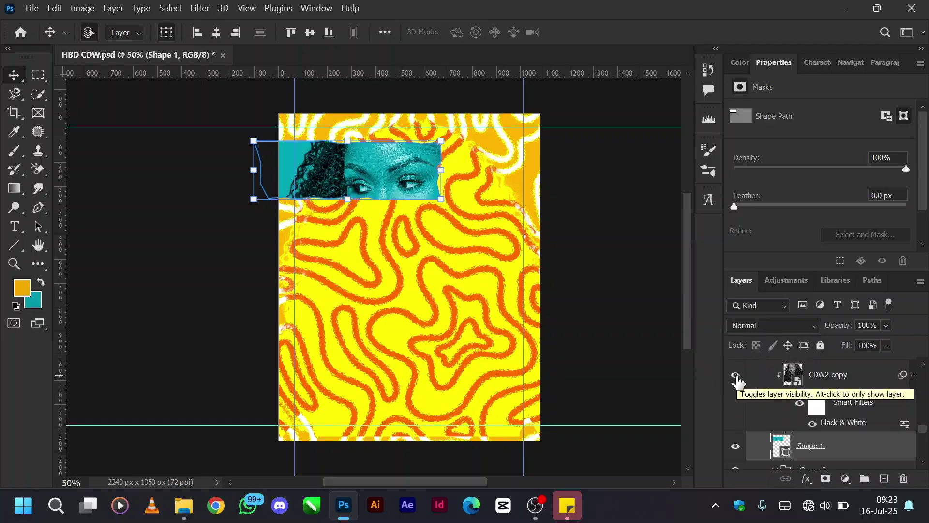
{"action": "scroll", "coordinate": [823, 396], "scroll_direction": "up", "scroll_amount": 1}
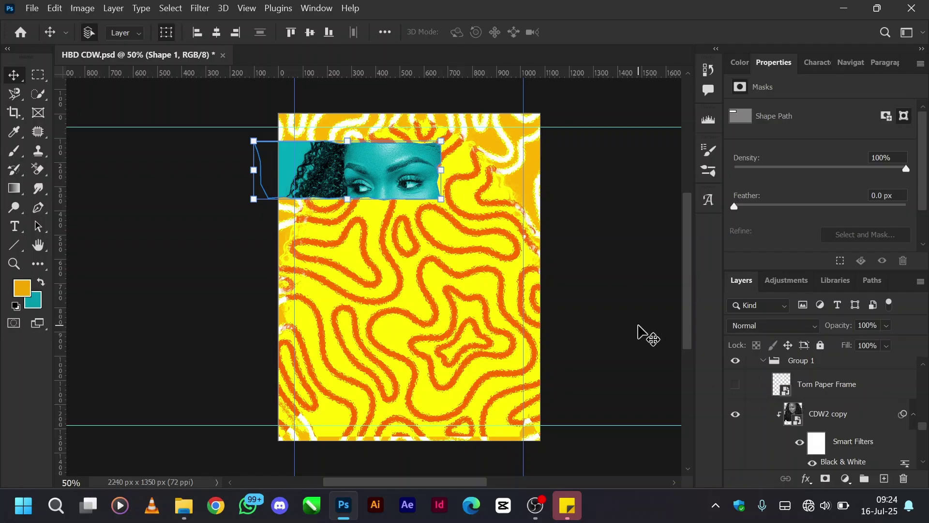
{"action": "scroll", "coordinate": [826, 414], "scroll_direction": "up", "scroll_amount": 3}
{"action": "scroll", "coordinate": [827, 414], "scroll_direction": "down", "scroll_amount": 3}
{"action": "left_click", "coordinate": [736, 384]}
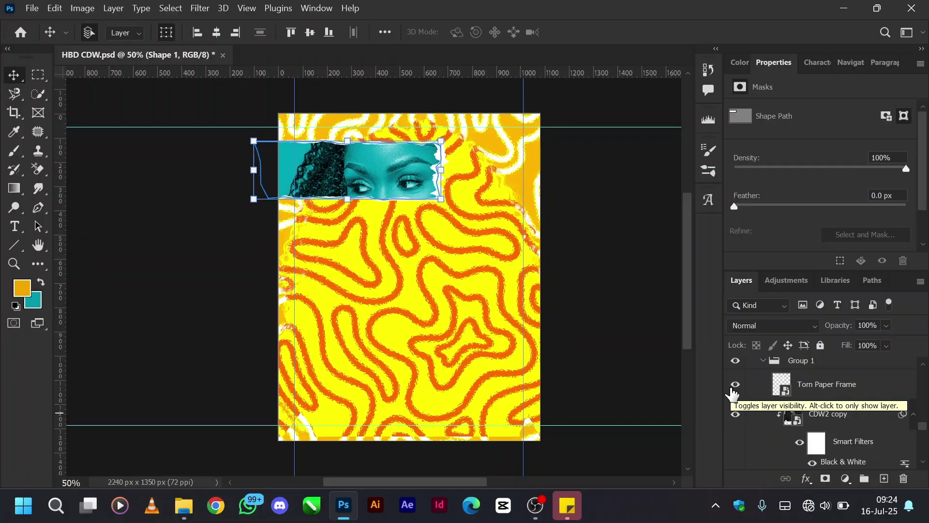
Hide the CDW2 copy portrait and the Shape 1 teal banner, then select Torn Paper Frame.
{"action": "left_click", "coordinate": [736, 414]}
{"action": "scroll", "coordinate": [741, 416], "scroll_direction": "down", "scroll_amount": 2}
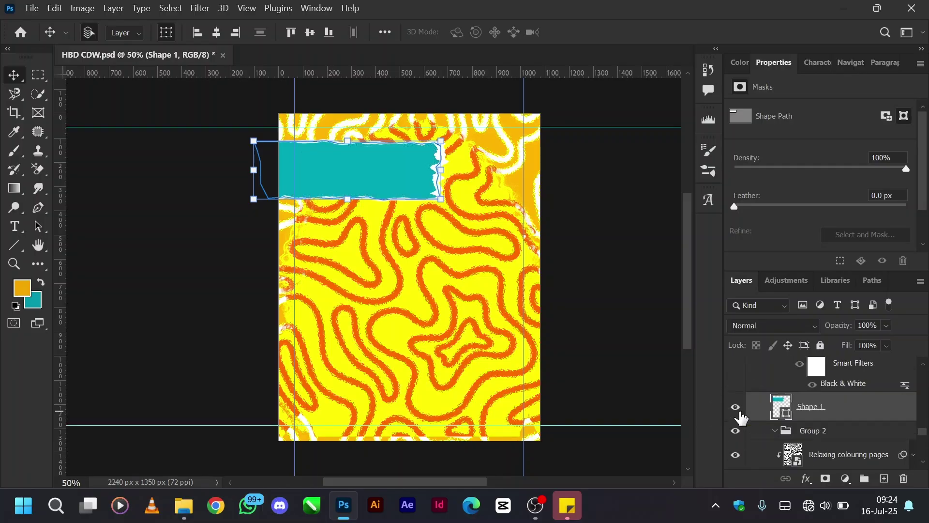
{"action": "left_click", "coordinate": [737, 408]}
{"action": "scroll", "coordinate": [749, 409], "scroll_direction": "up", "scroll_amount": 2}
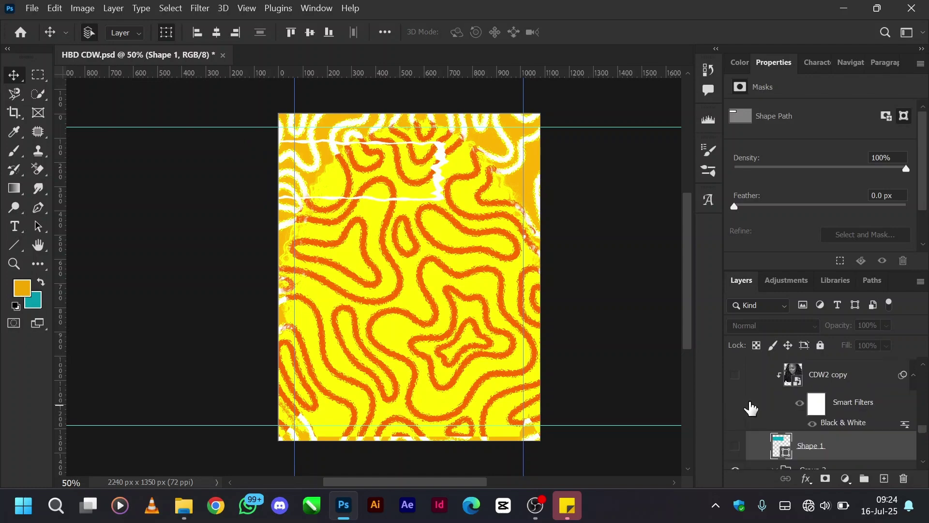
{"action": "scroll", "coordinate": [837, 383], "scroll_direction": "up", "scroll_amount": 1}
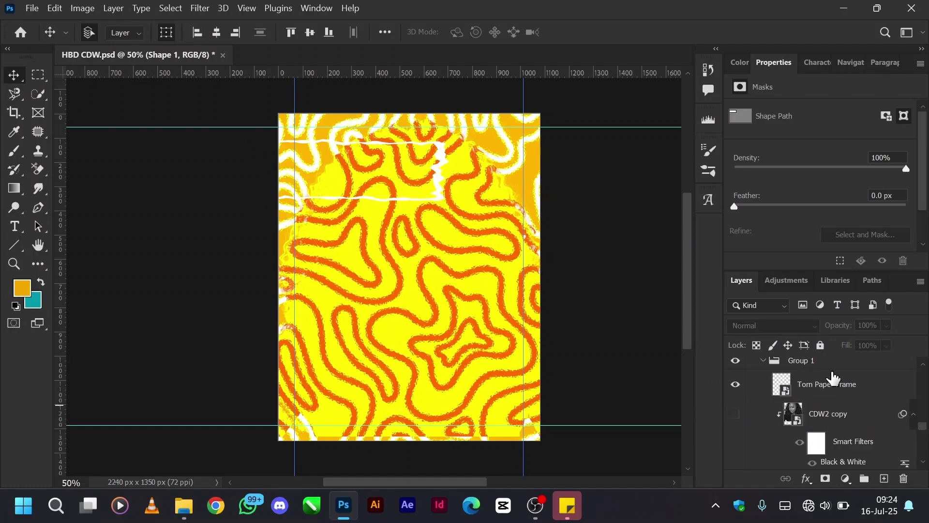
{"action": "left_click", "coordinate": [826, 387]}
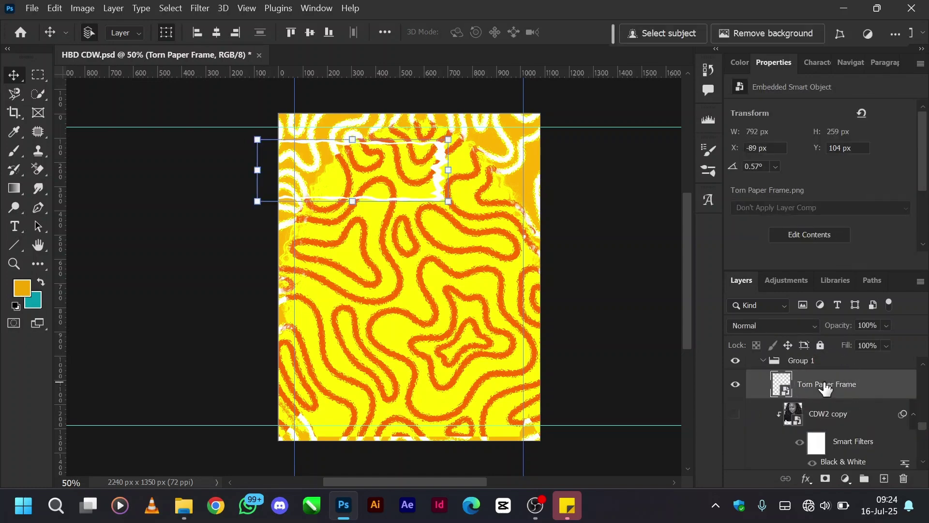
Turn Shape 1 back on and reveal the woman's eyes inside the teal torn-paper frame.
{"action": "scroll", "coordinate": [788, 407], "scroll_direction": "down", "scroll_amount": 1}
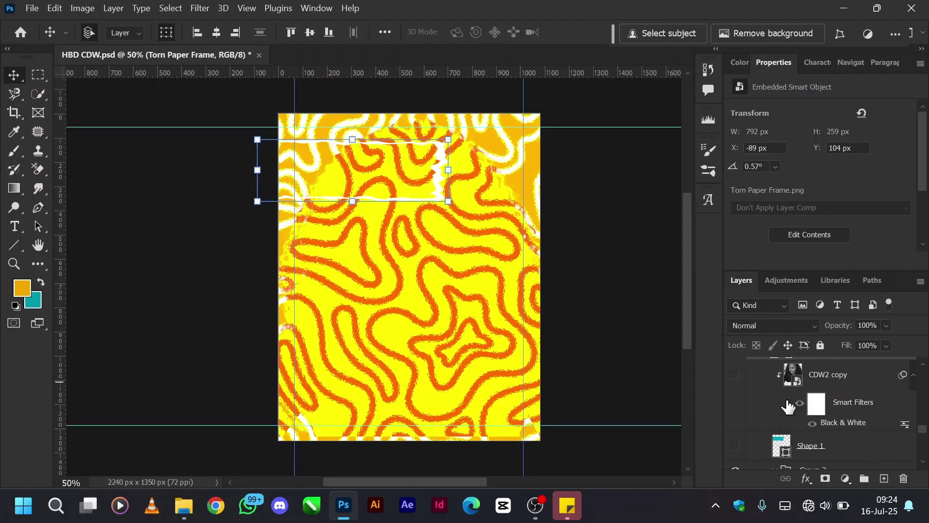
{"action": "left_click", "coordinate": [733, 448]}
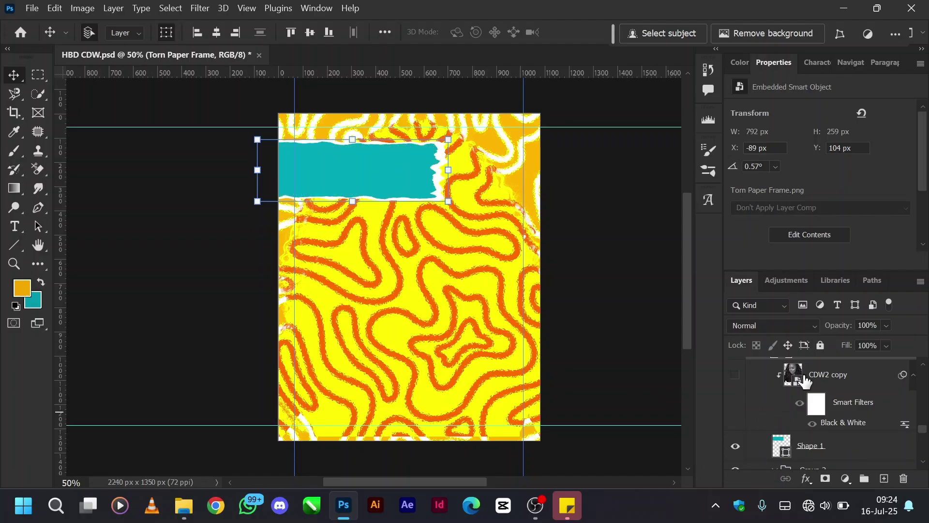
{"action": "left_click", "coordinate": [735, 375]}
{"action": "left_click", "coordinate": [825, 380]}
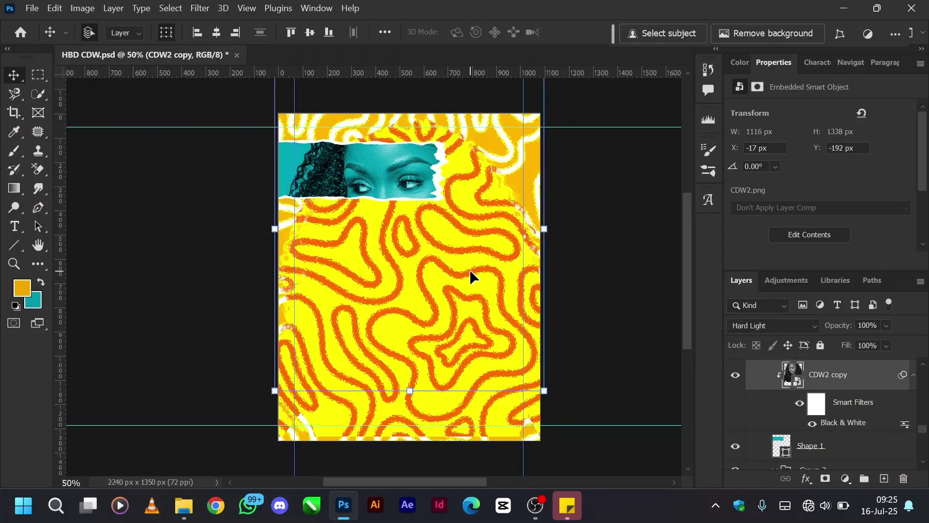
Undo an accidental change to the strip and reselect Torn Paper Frame inside Group 1.
{"action": "scroll", "coordinate": [768, 402], "scroll_direction": "up", "scroll_amount": 1}
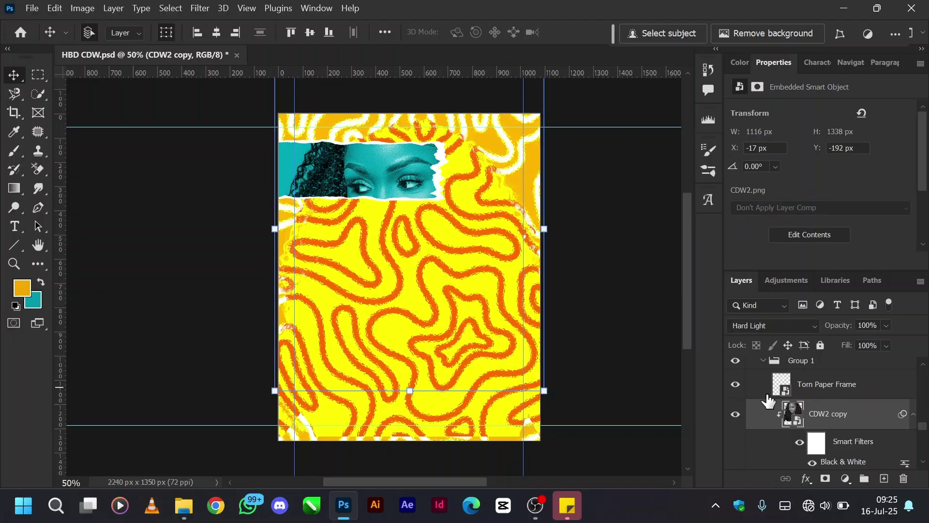
{"action": "left_click", "coordinate": [763, 362]}
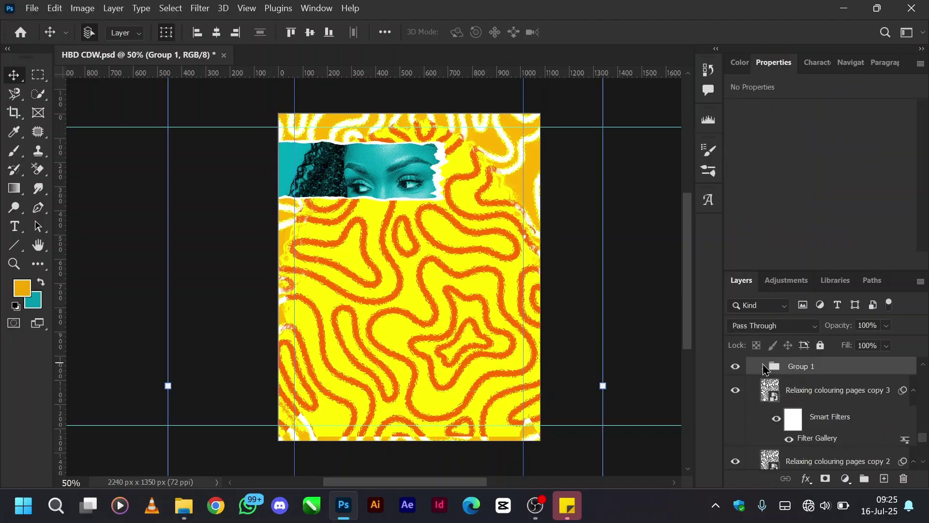
{"action": "key", "text": "ctrl+z"}
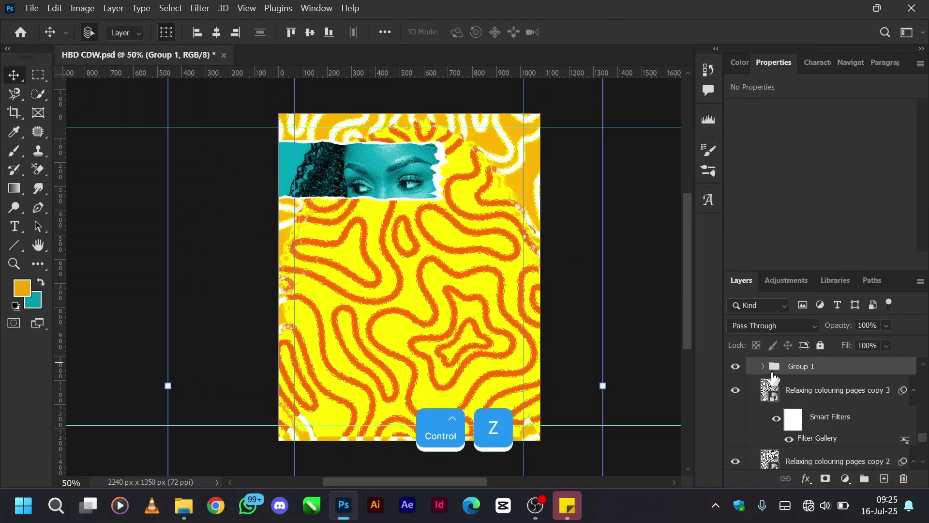
{"action": "left_click", "coordinate": [764, 366]}
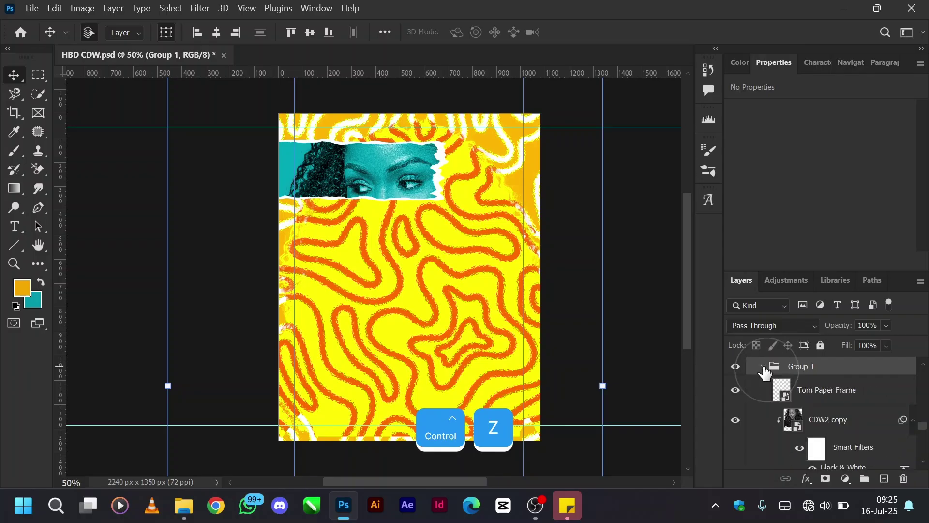
{"action": "left_click", "coordinate": [830, 399]}
{"action": "scroll", "coordinate": [830, 399], "scroll_direction": "down", "scroll_amount": 2}
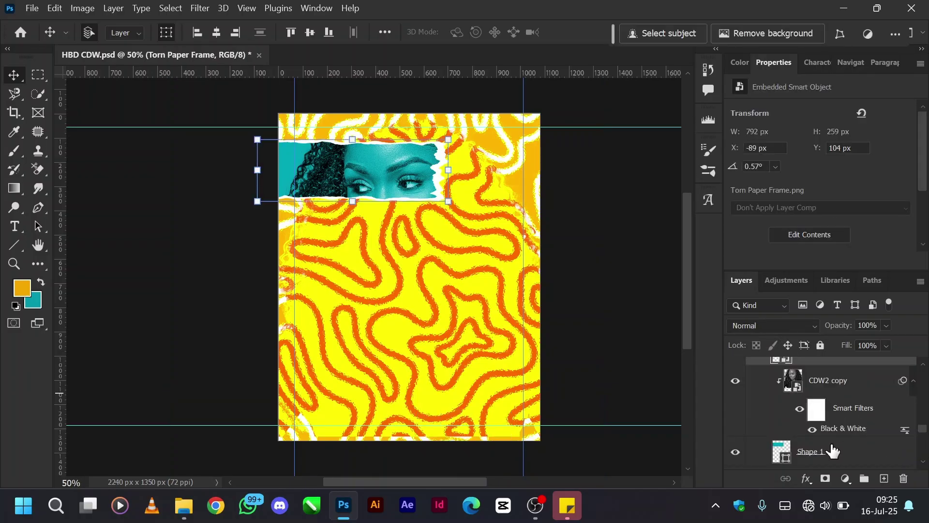
Select Torn Paper Frame with Shape 1, nudge them down three steps and up one, then collapse Group 1.
{"action": "left_click", "coordinate": [812, 453], "text": "shift"}
{"action": "key", "text": "shift+Down"}
{"action": "key", "text": "shift+Down"}
{"action": "key", "text": "shift+Down"}
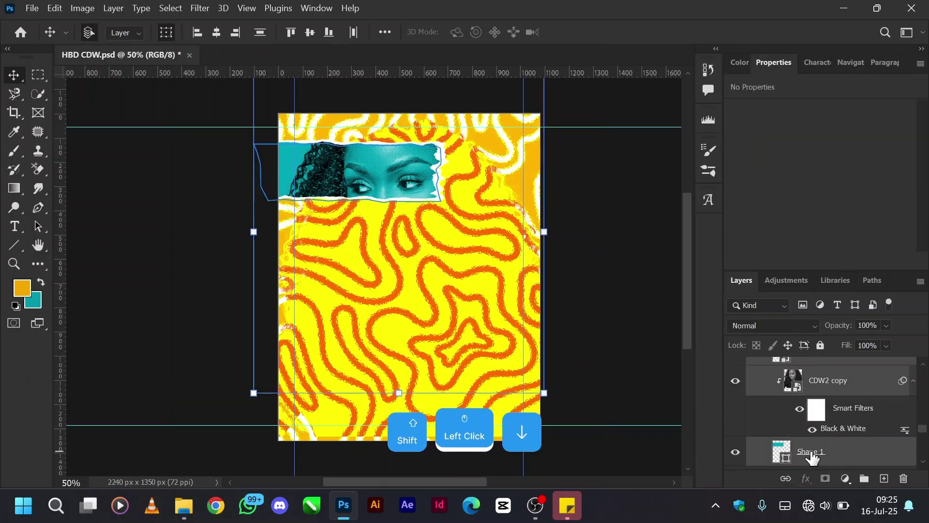
{"action": "key", "text": "shift+Down"}
{"action": "key", "text": "shift+Down"}
{"action": "key", "text": "shift+Down"}
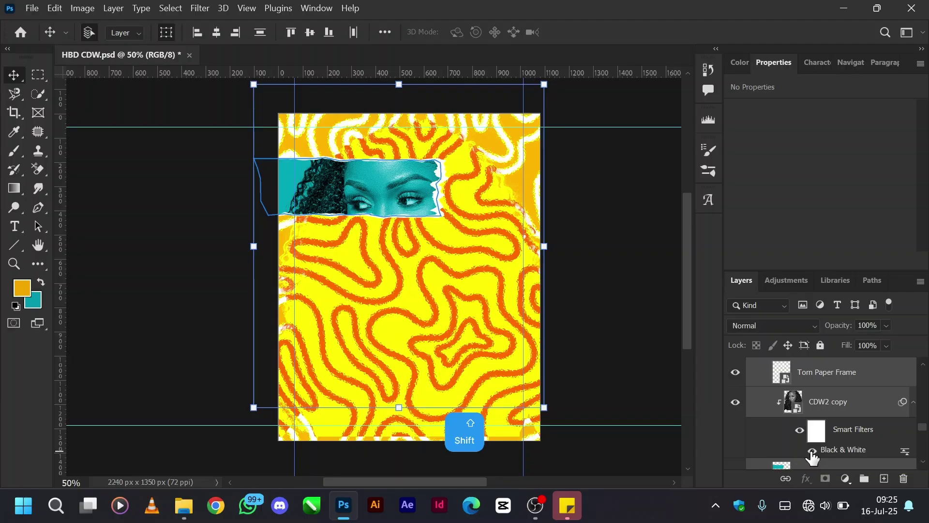
{"action": "key", "text": "shift+Down"}
{"action": "key", "text": "shift+Down"}
{"action": "key", "text": "shift+Down"}
{"action": "key", "text": "shift+Down"}
{"action": "key", "text": "shift+Down"}
{"action": "key", "text": "shift+Down"}
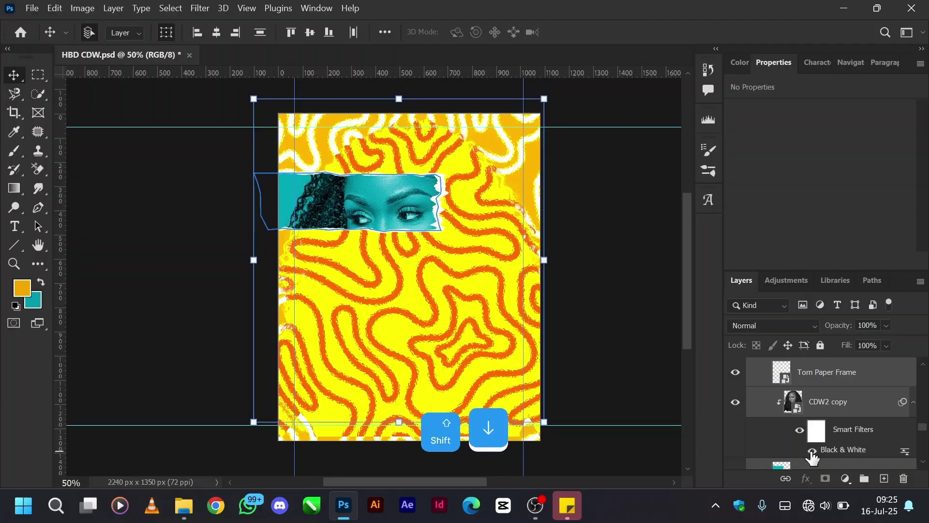
{"action": "key", "text": "shift+Up"}
{"action": "key", "text": "shift+Up"}
{"action": "key", "text": "shift+Up"}
{"action": "key", "text": "shift+Up"}
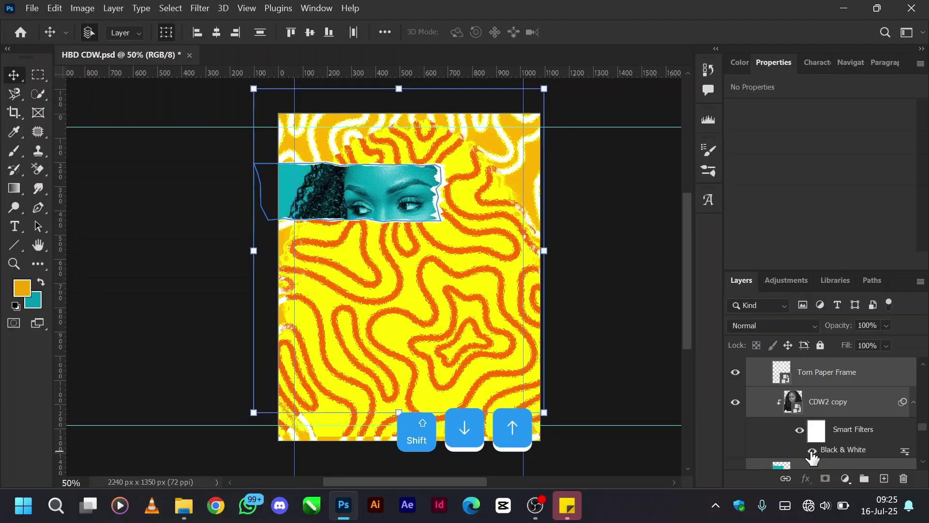
{"action": "scroll", "coordinate": [811, 415], "scroll_direction": "down", "scroll_amount": 2}
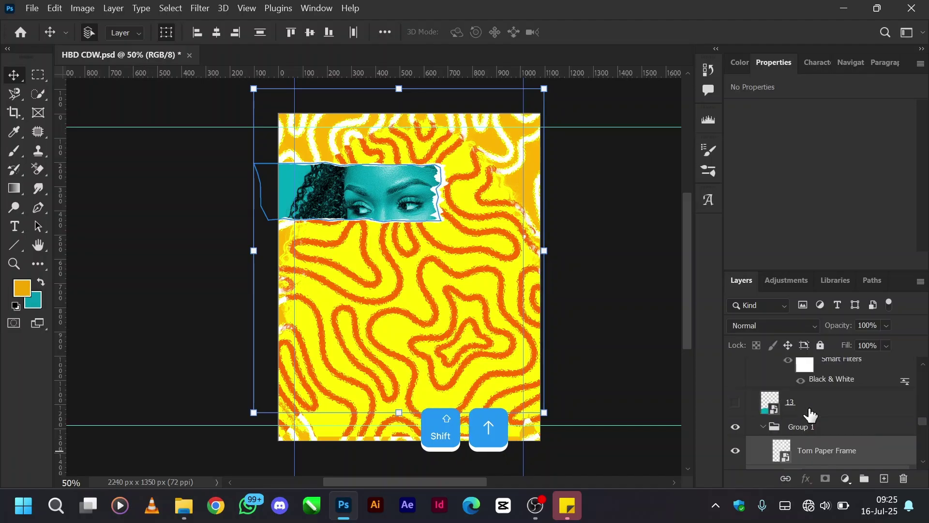
{"action": "left_click", "coordinate": [763, 426]}
{"action": "scroll", "coordinate": [816, 413], "scroll_direction": "up", "scroll_amount": 1}
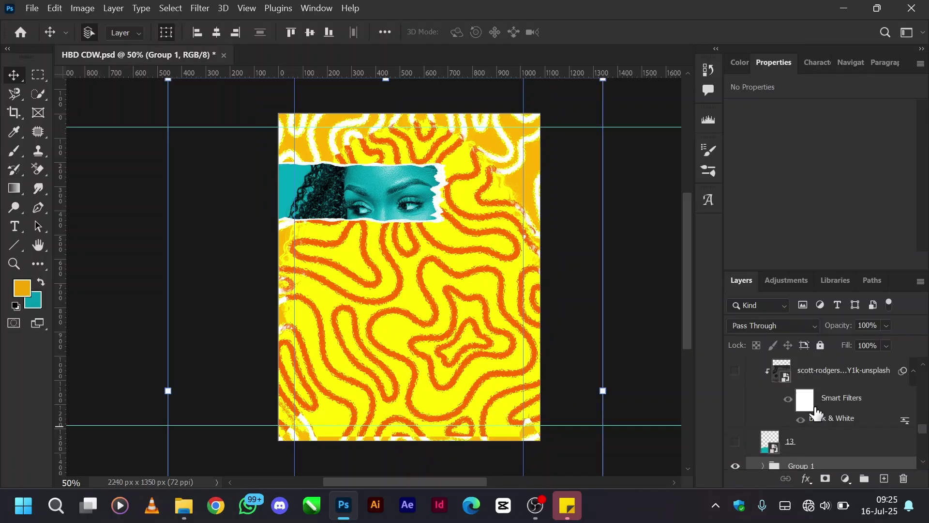
Show layer 13's teal torn shape, open its contents, and keep its Color Overlay effect enabled.
{"action": "left_click", "coordinate": [736, 442]}
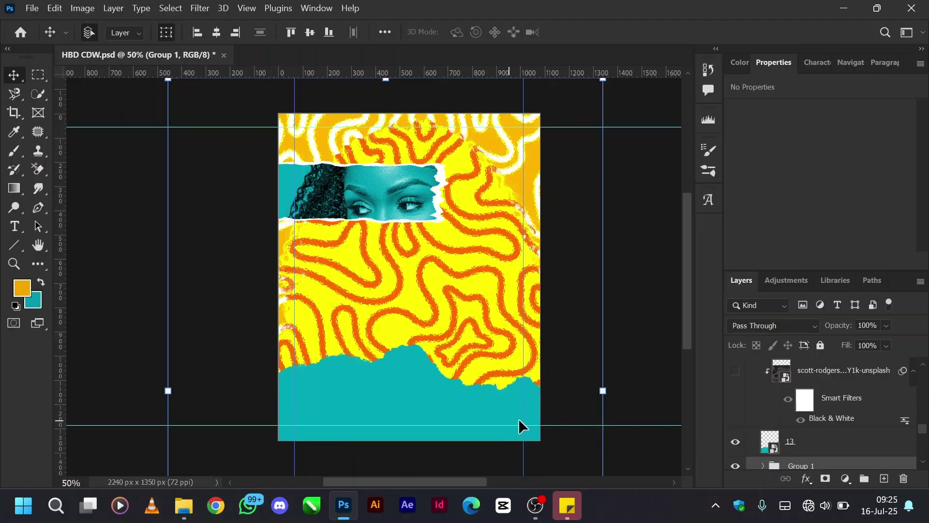
{"action": "double_click", "coordinate": [771, 446]}
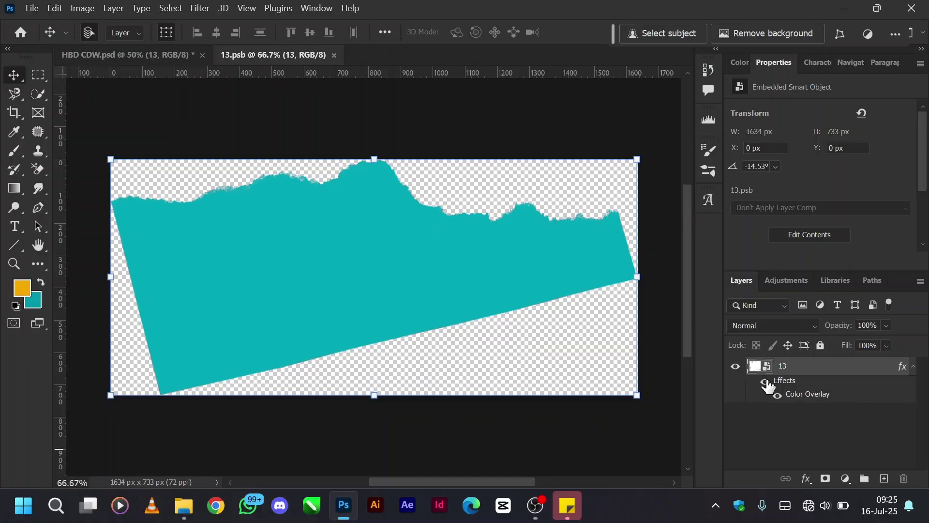
{"action": "left_click", "coordinate": [767, 383]}
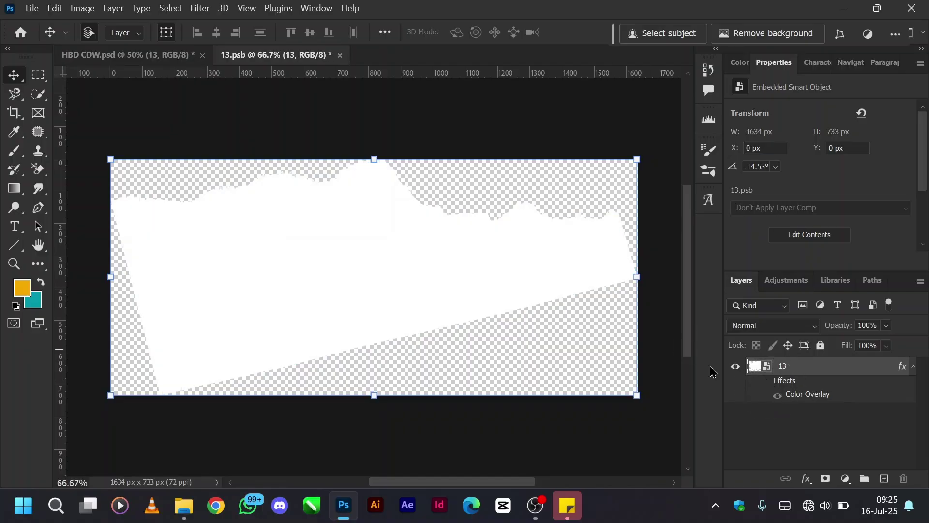
{"action": "right_click", "coordinate": [841, 369]}
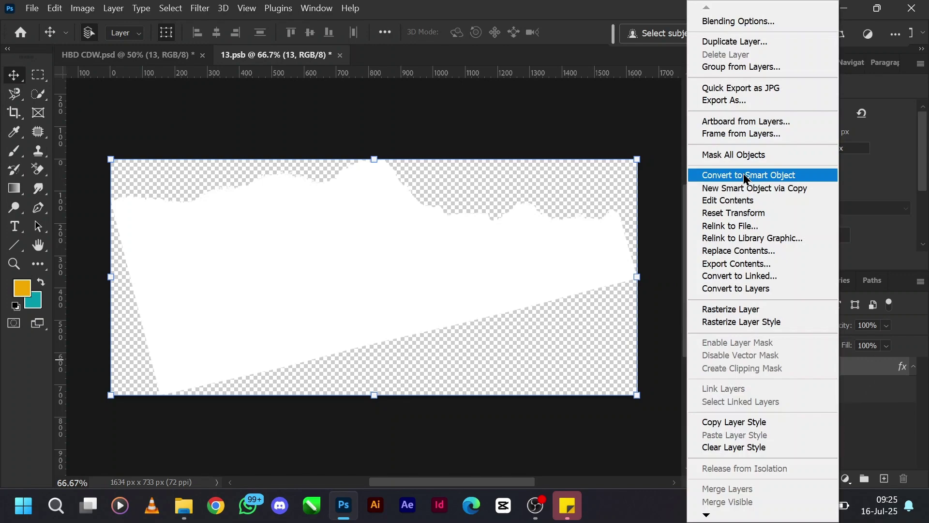
{"action": "left_click", "coordinate": [767, 21]}
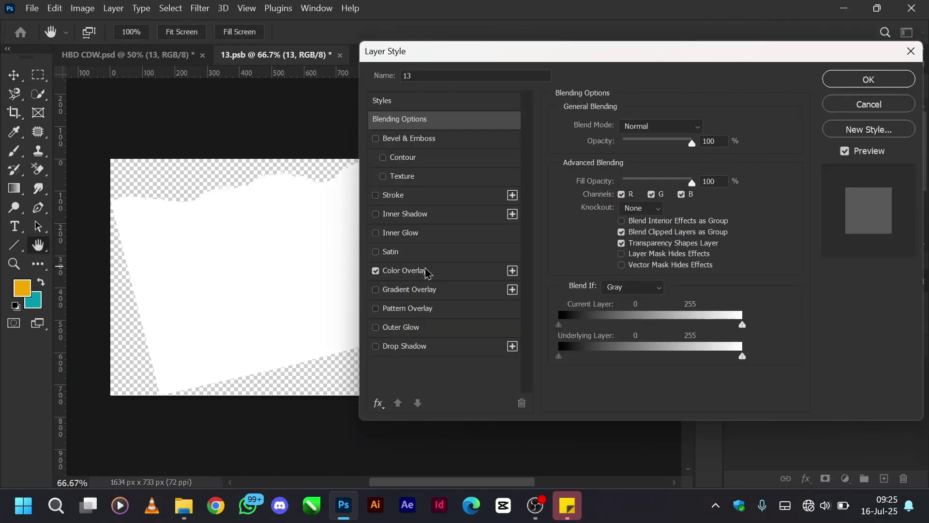
{"action": "left_click", "coordinate": [428, 271]}
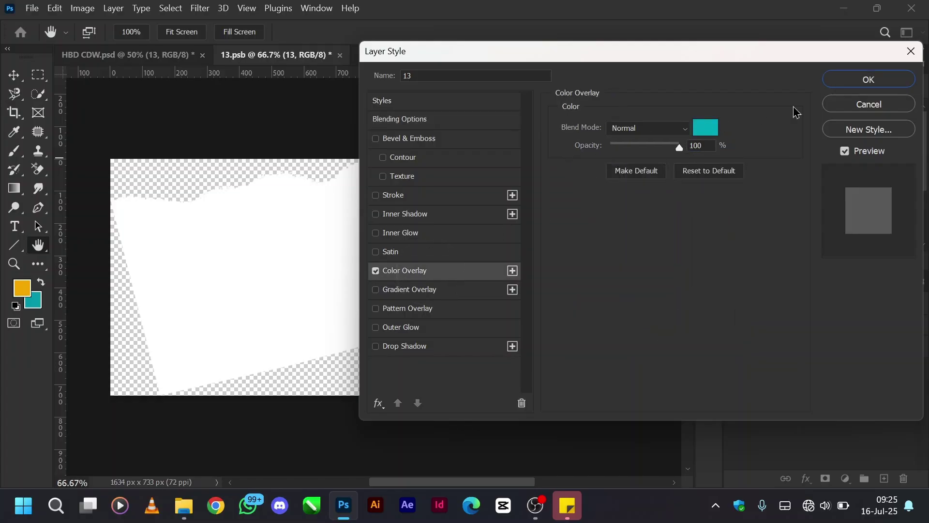
{"action": "left_click", "coordinate": [853, 105]}
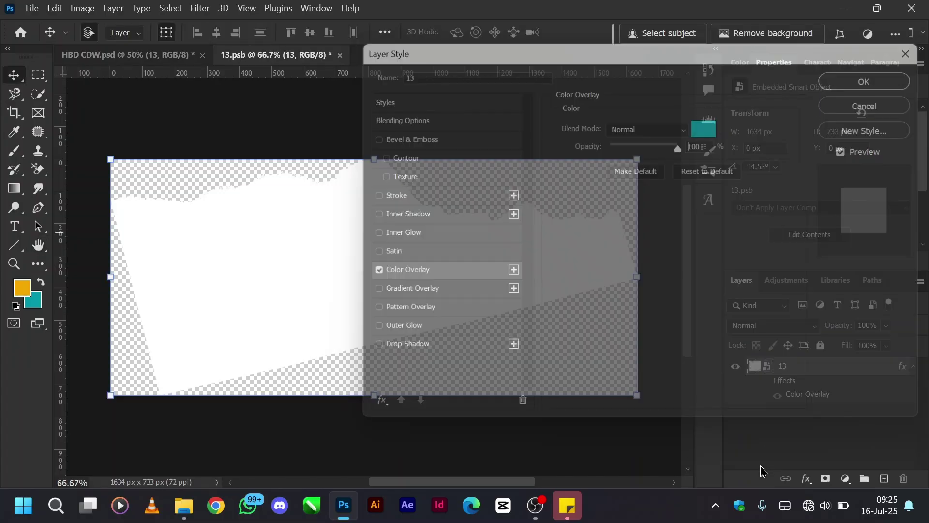
{"action": "left_click", "coordinate": [765, 382]}
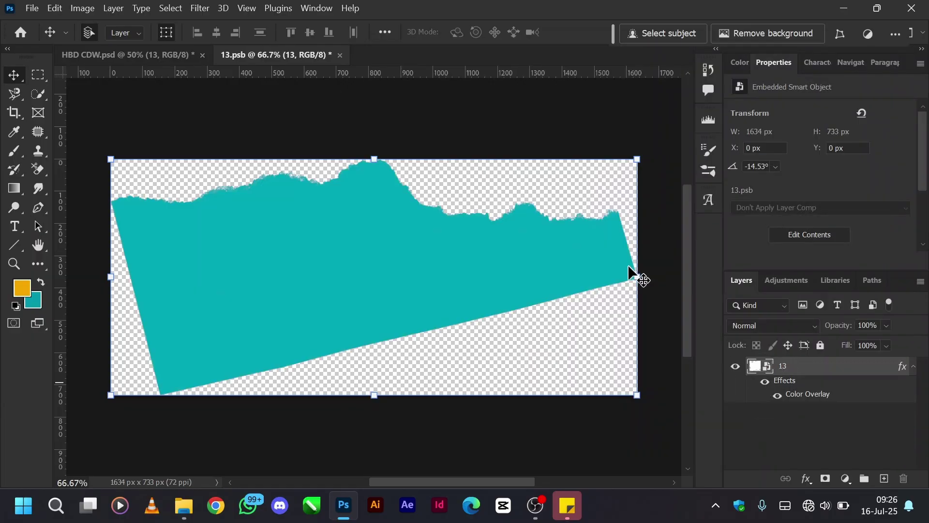
Close the 13.psb contents document without saving changes.
{"action": "key", "text": "ctrl+w"}
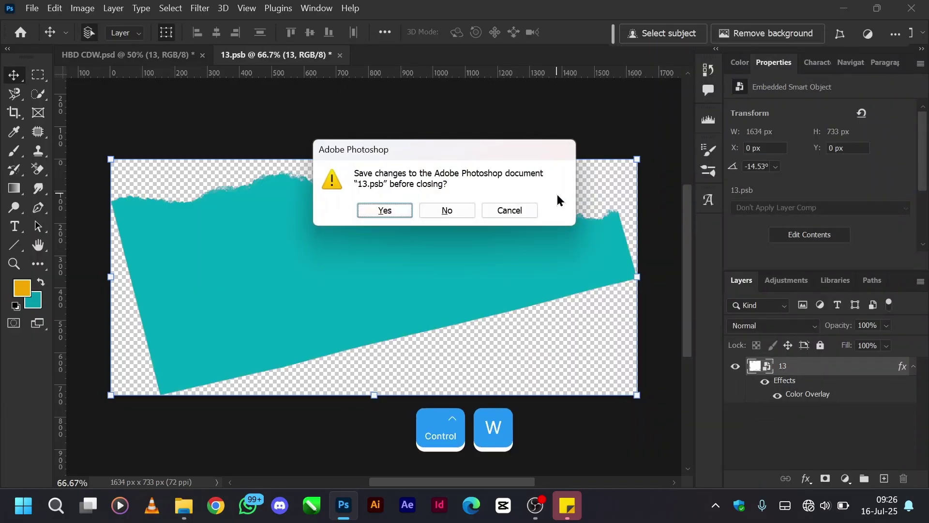
{"action": "key", "text": "Tab"}
{"action": "key", "text": "Return"}
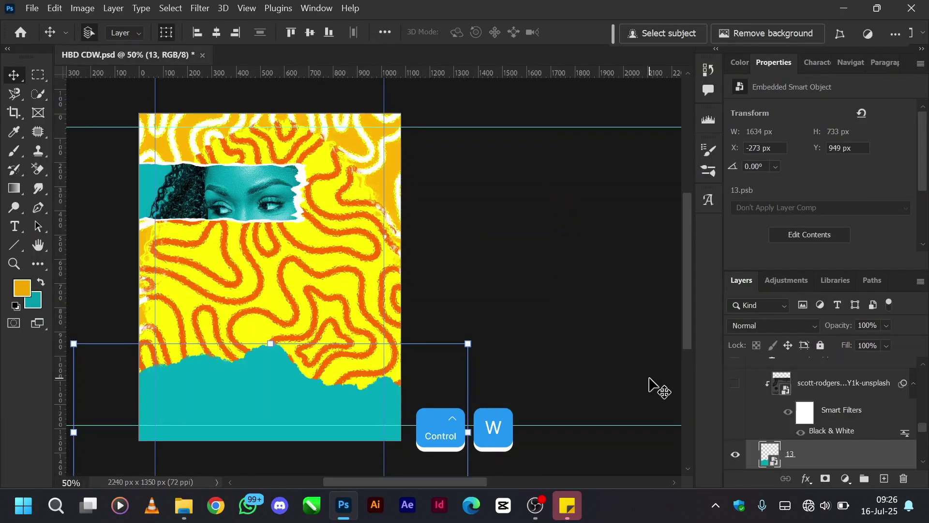
Show the dark teal texture layer over the bottom, keeping its Pin Light blend mode.
{"action": "scroll", "coordinate": [653, 384], "scroll_direction": "left", "scroll_amount": 5}
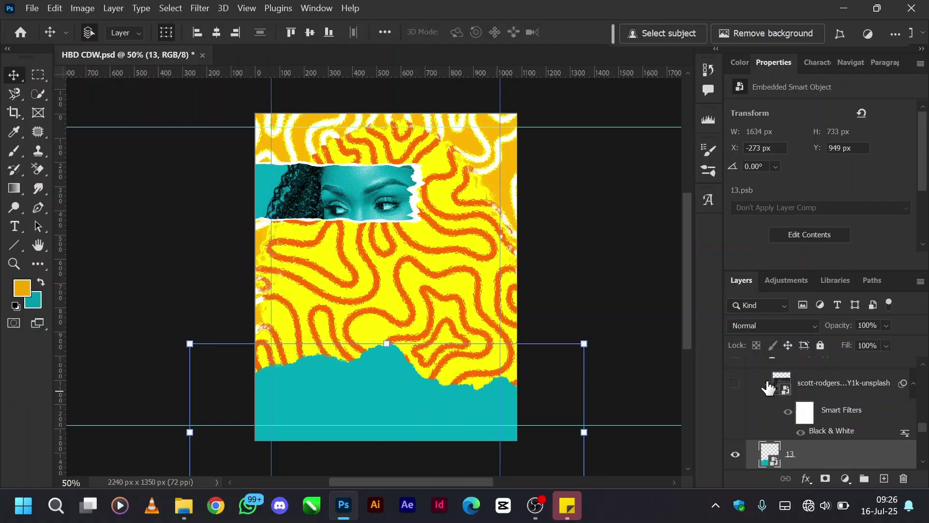
{"action": "left_click", "coordinate": [735, 384]}
{"action": "left_click", "coordinate": [833, 387]}
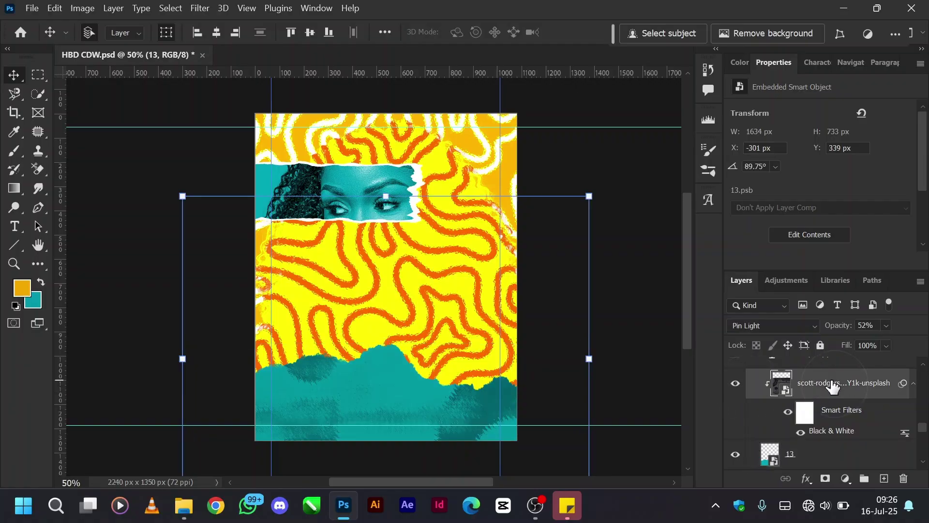
{"action": "left_click", "coordinate": [784, 326]}
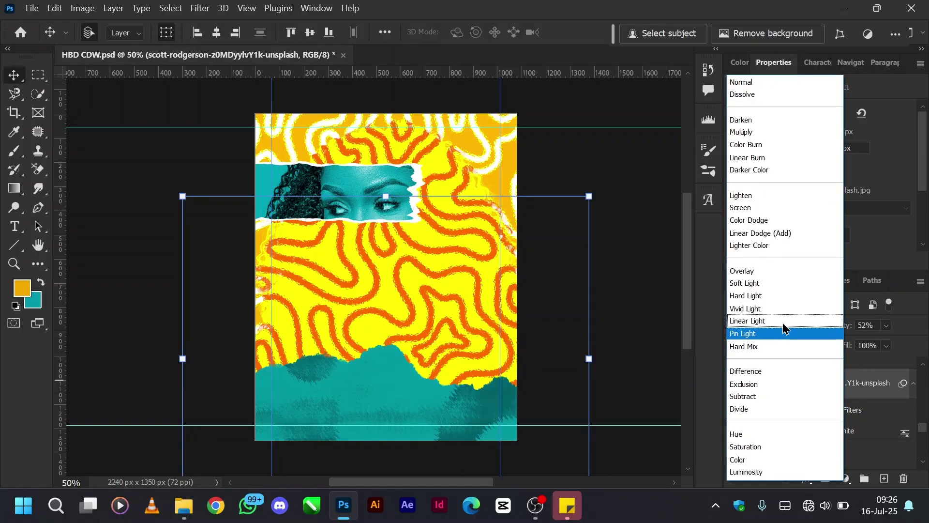
{"action": "left_click", "coordinate": [758, 87]}
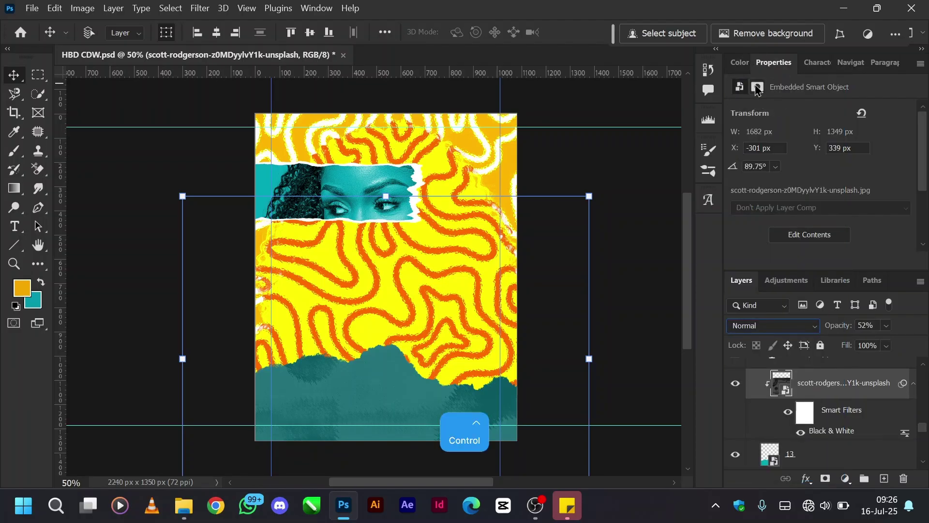
{"action": "key", "text": "ctrl+z"}
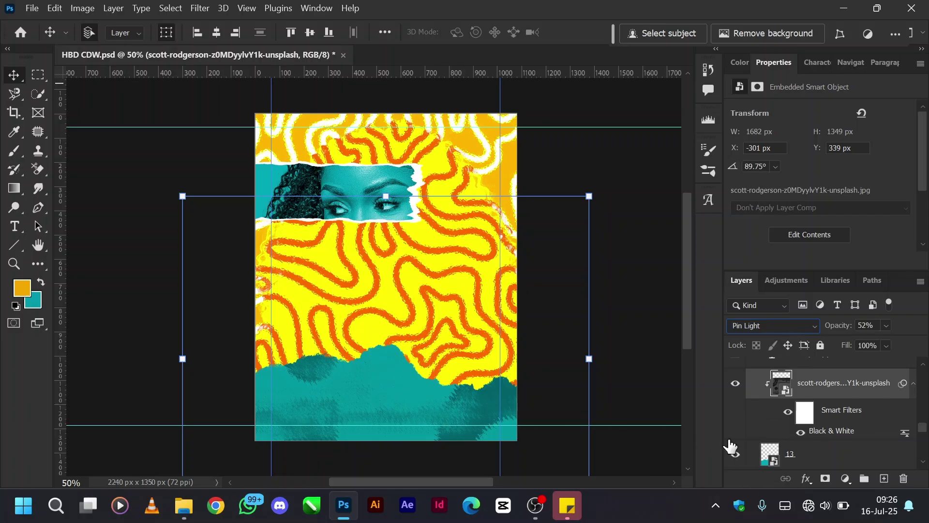
Toggle the orange and teal Christy script layers to compare them, selecting Christy copy.
{"action": "scroll", "coordinate": [763, 438], "scroll_direction": "up", "scroll_amount": 2}
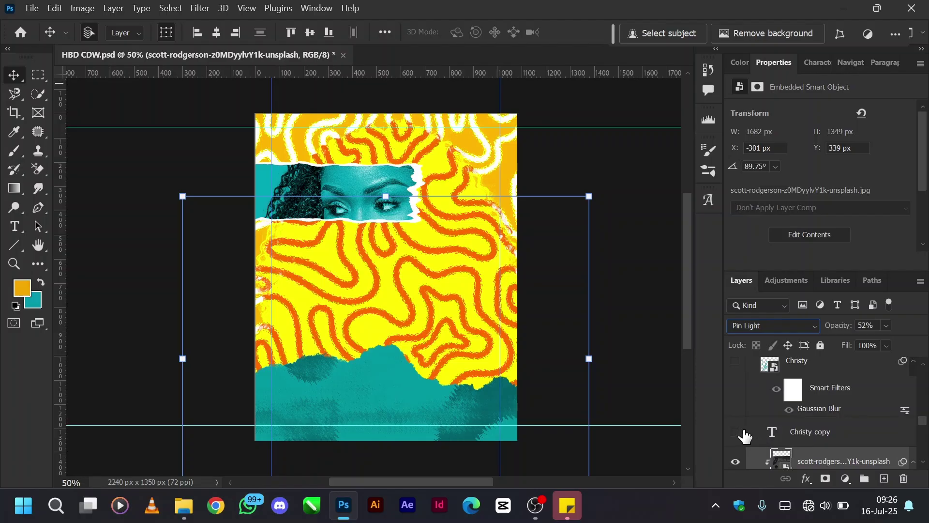
{"action": "left_click", "coordinate": [736, 432]}
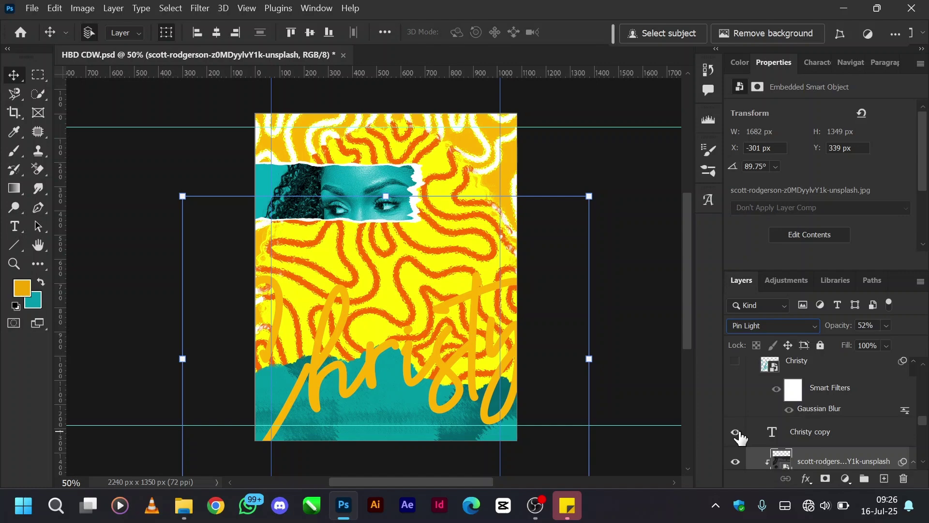
{"action": "left_click", "coordinate": [737, 432]}
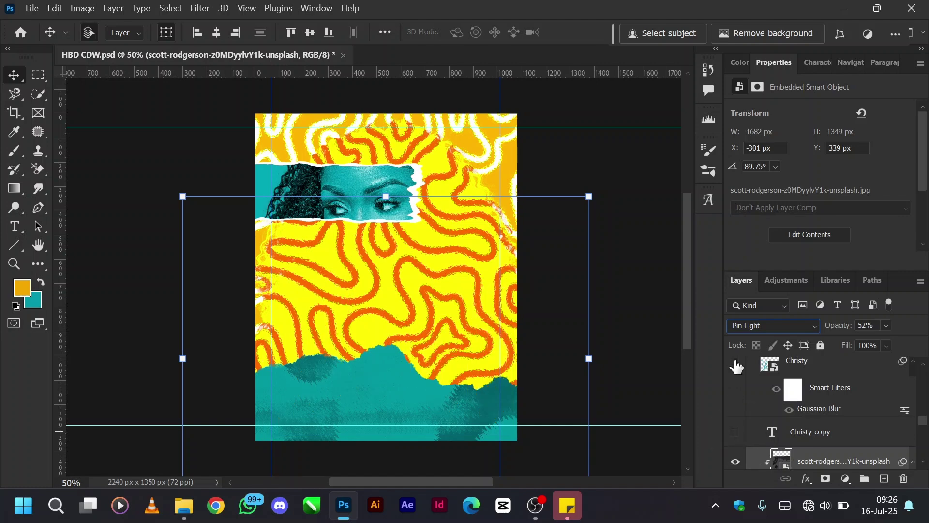
{"action": "left_click", "coordinate": [736, 364]}
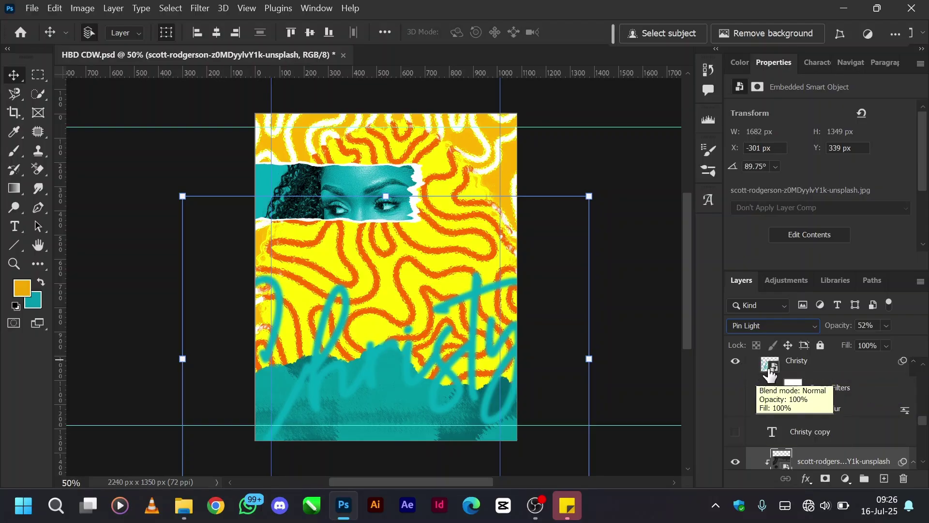
{"action": "left_click", "coordinate": [736, 362]}
{"action": "left_click", "coordinate": [736, 431]}
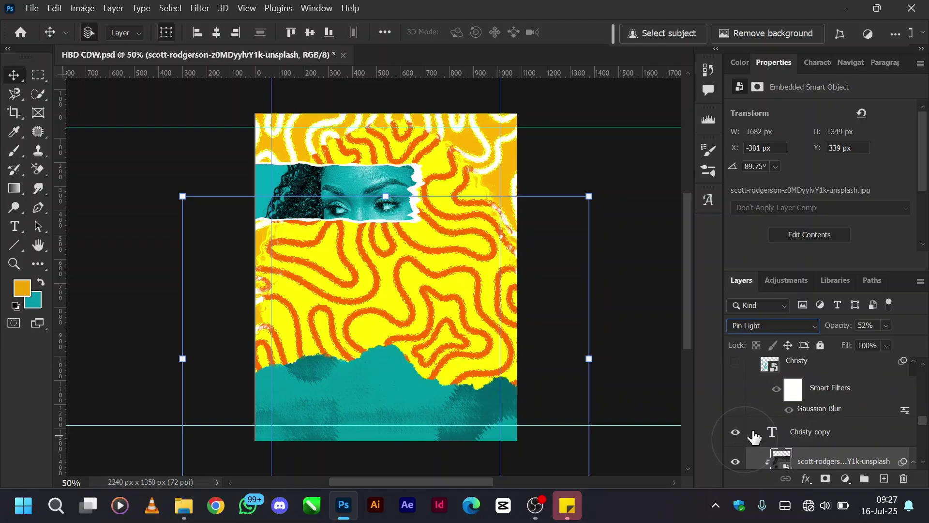
{"action": "left_click", "coordinate": [778, 433]}
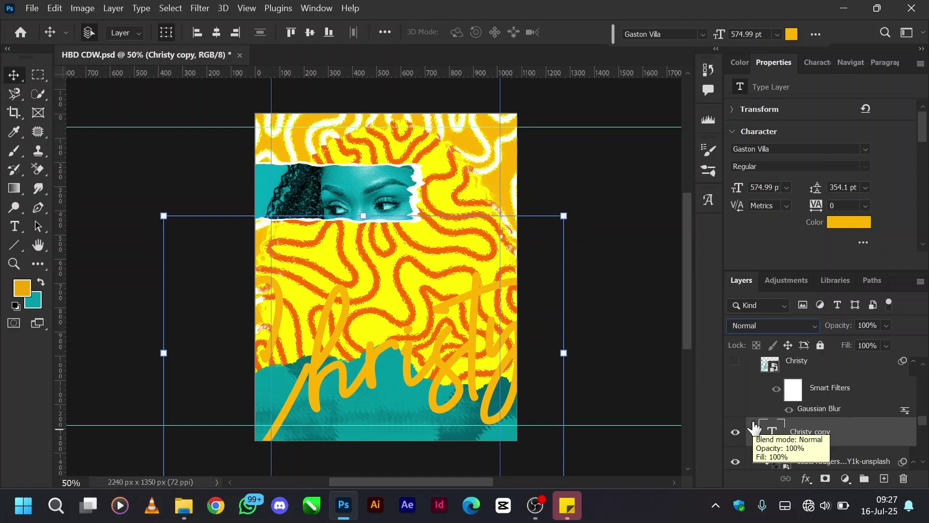
Hide the orange Christy copy and show and select the teal Christy script layer.
{"action": "left_click", "coordinate": [736, 432]}
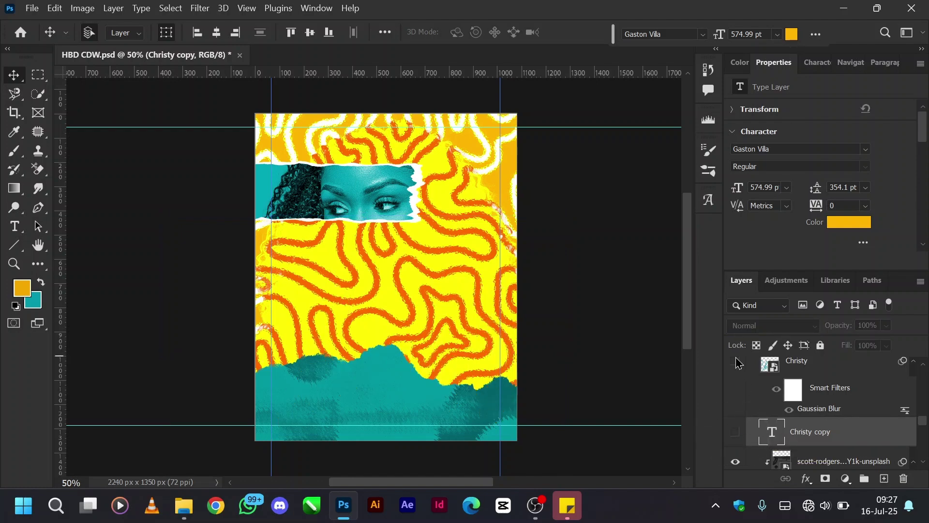
{"action": "left_click", "coordinate": [735, 363]}
{"action": "left_click", "coordinate": [800, 362]}
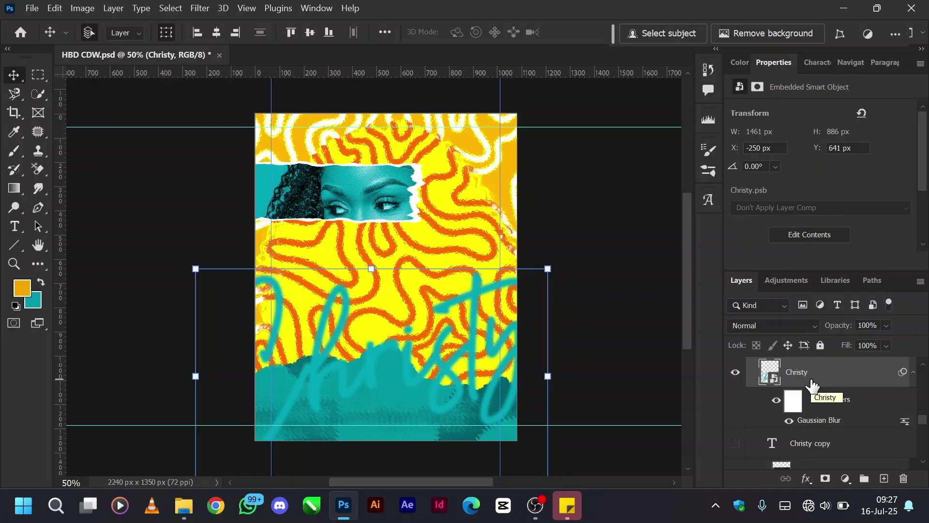
{"action": "left_click", "coordinate": [195, 14]}
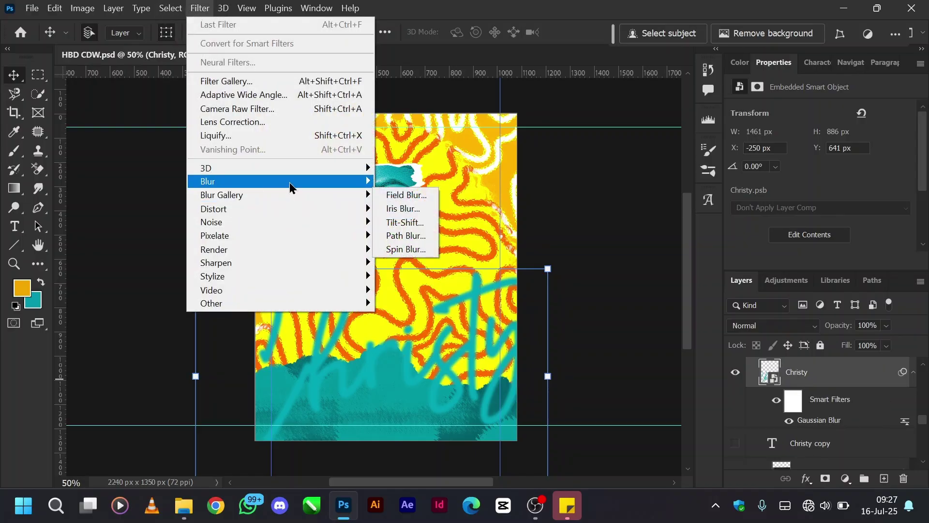
{"action": "mouse_move", "coordinate": [292, 186]}
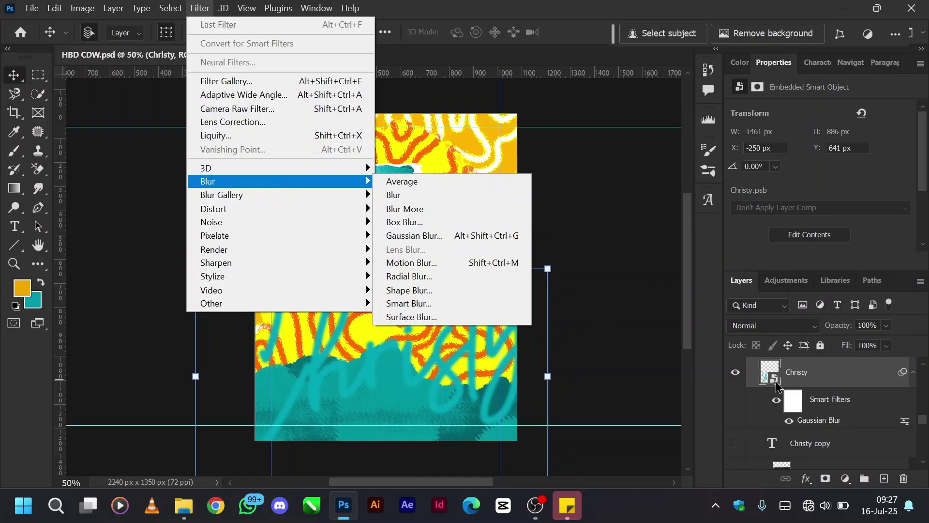
{"action": "left_click", "coordinate": [834, 380]}
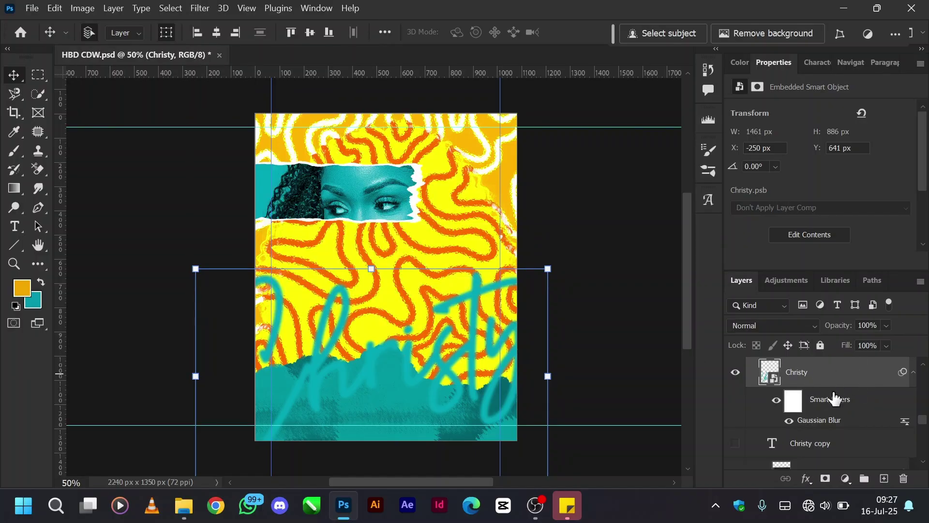
{"action": "double_click", "coordinate": [817, 424]}
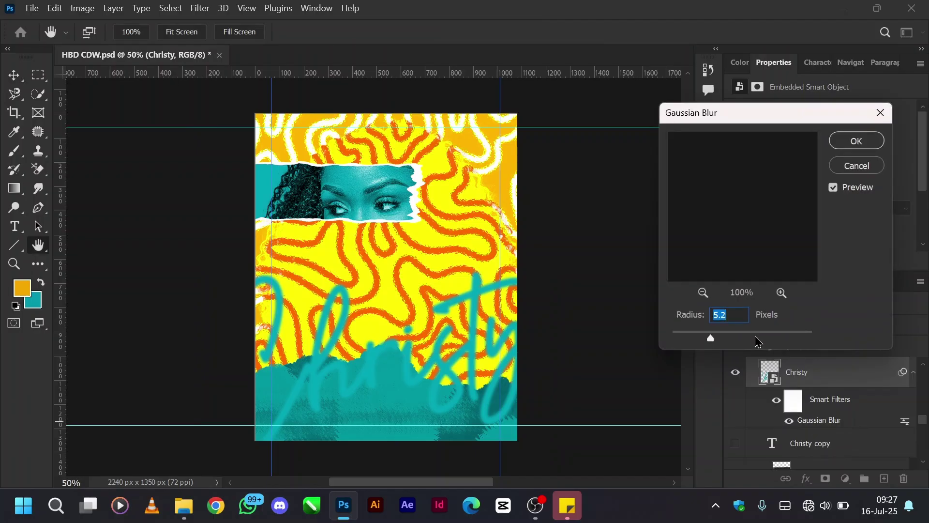
{"action": "left_click", "coordinate": [770, 338]}
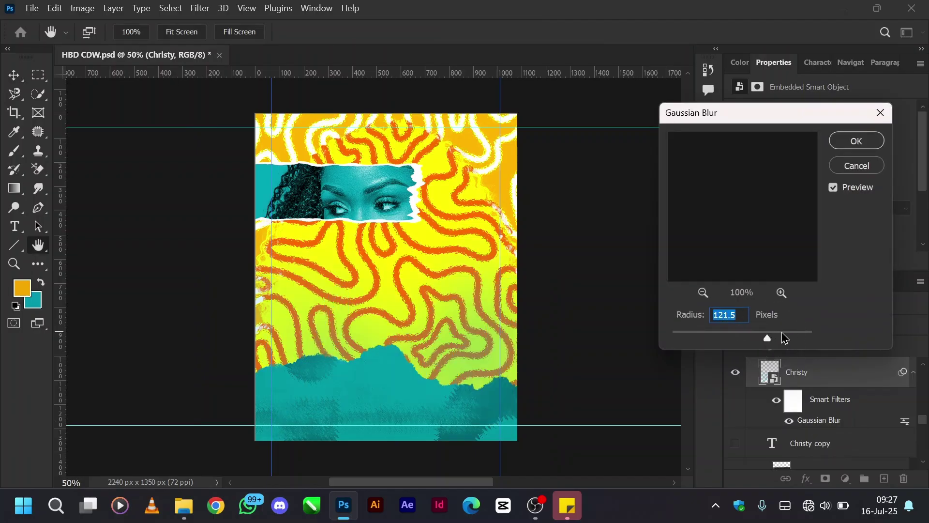
{"action": "left_click", "coordinate": [687, 339]}
{"action": "left_click_drag", "start_coordinate": [686, 338], "coordinate": [702, 339]}
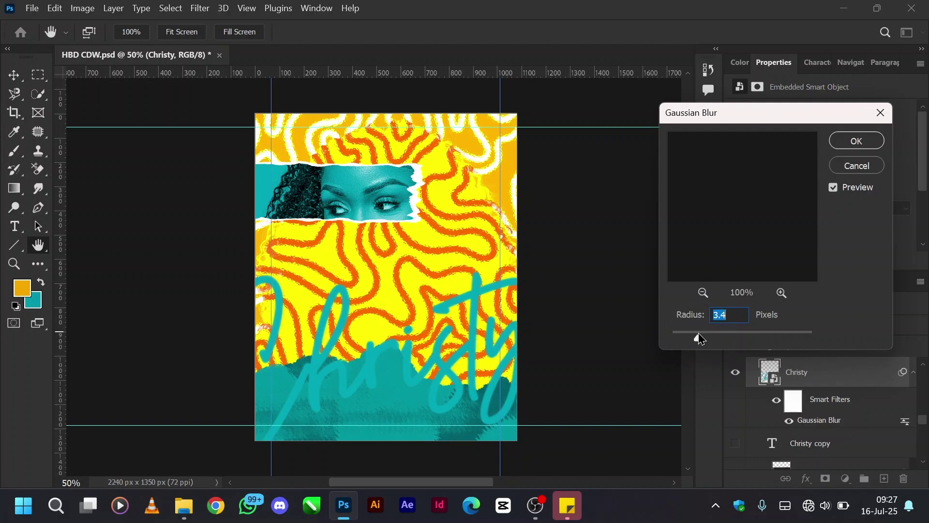
{"action": "left_click", "coordinate": [859, 165]}
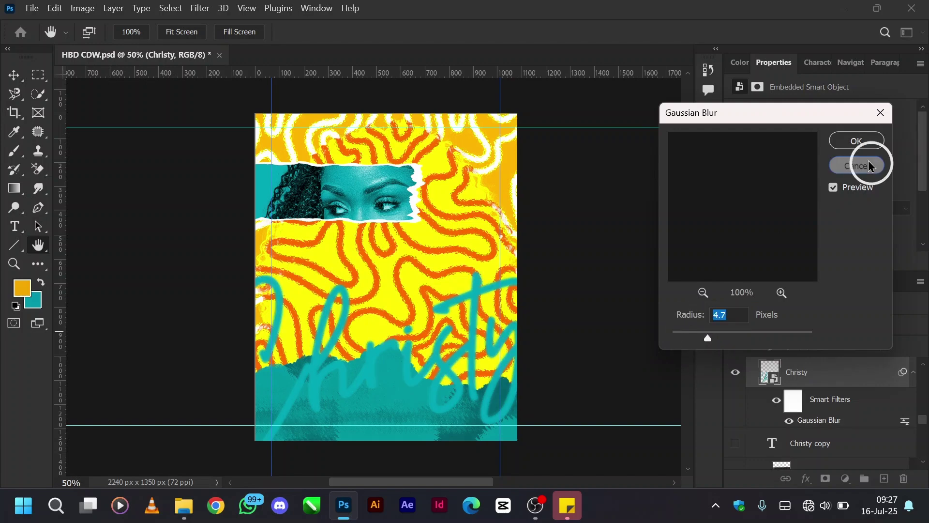
{"action": "scroll", "coordinate": [831, 419], "scroll_direction": "up", "scroll_amount": 3}
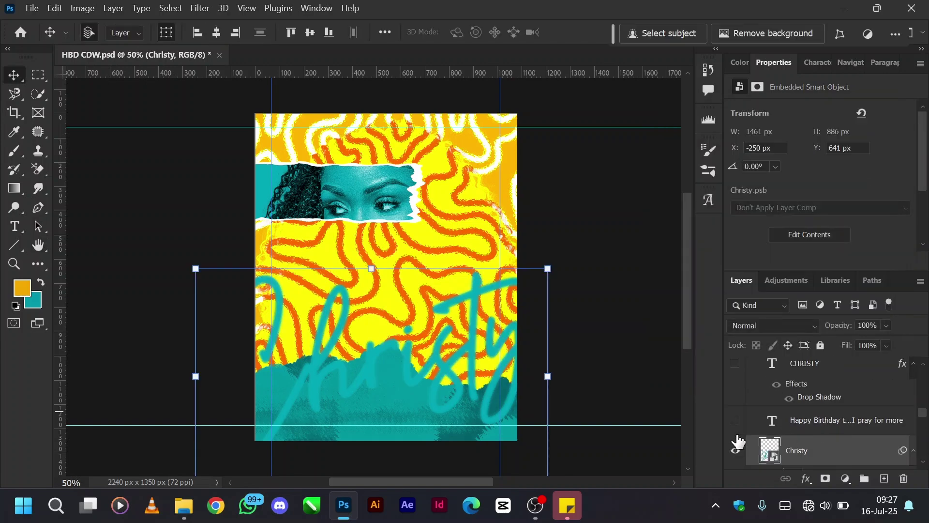
Show and select the small Happy Birthday message layer at upper right.
{"action": "left_click", "coordinate": [739, 423]}
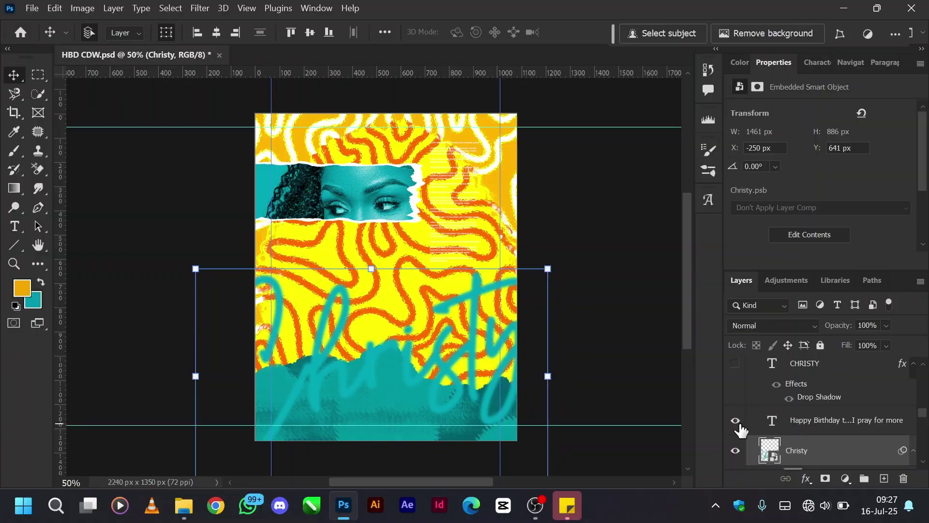
{"action": "left_click", "coordinate": [803, 422]}
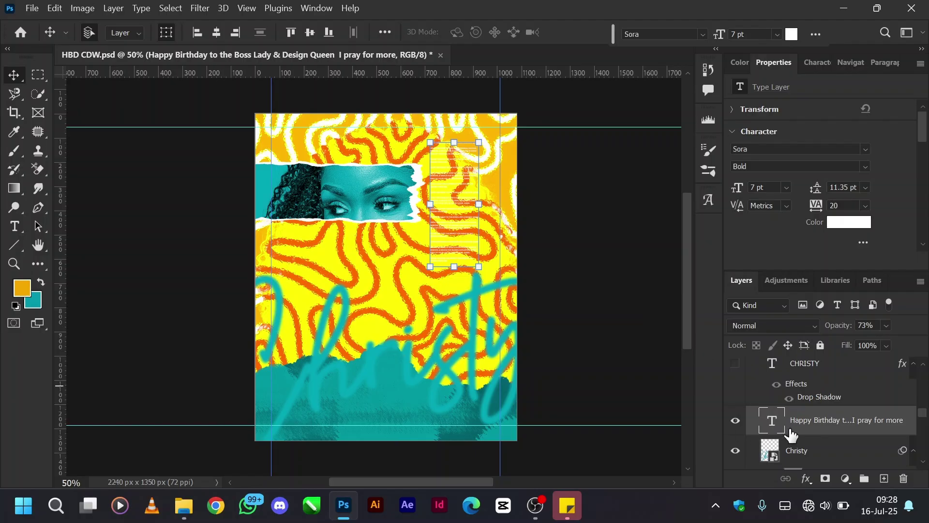
{"action": "scroll", "coordinate": [818, 430], "scroll_direction": "up", "scroll_amount": 1}
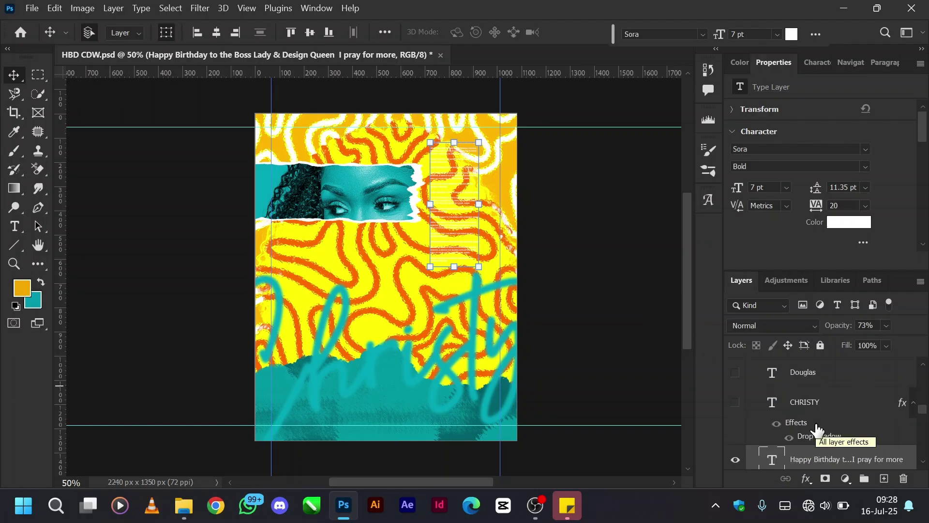
Show and select the vertical CHRISTY title, then select the Relaxing colouring pages texture layer.
{"action": "left_click", "coordinate": [736, 402]}
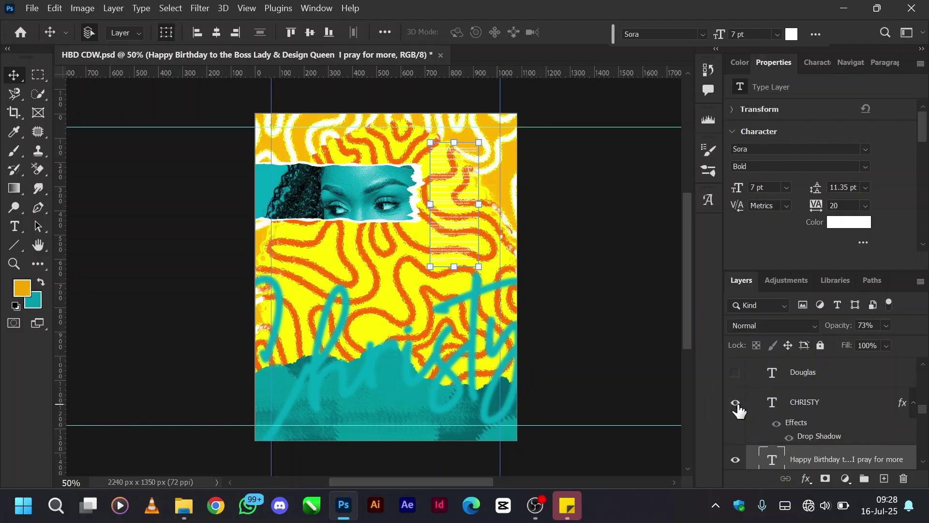
{"action": "left_click", "coordinate": [793, 405]}
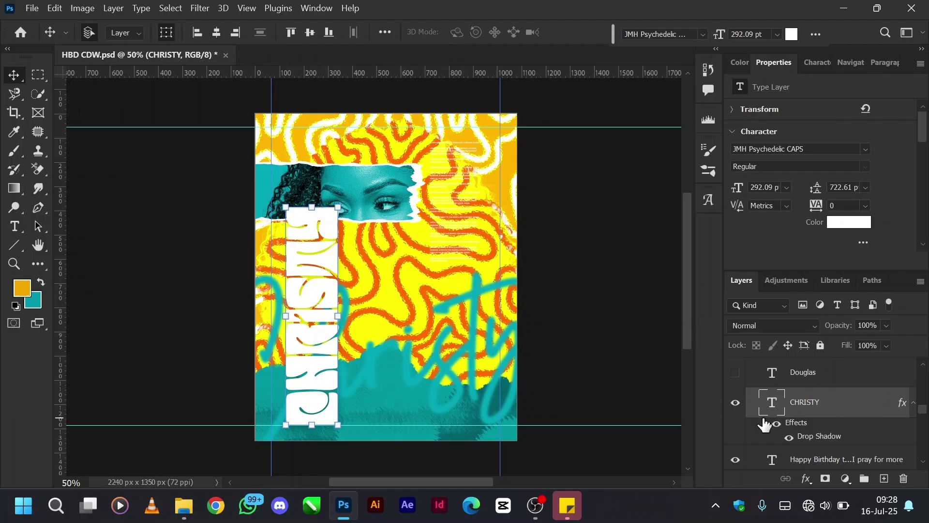
{"action": "scroll", "coordinate": [765, 424], "scroll_direction": "up", "scroll_amount": 2}
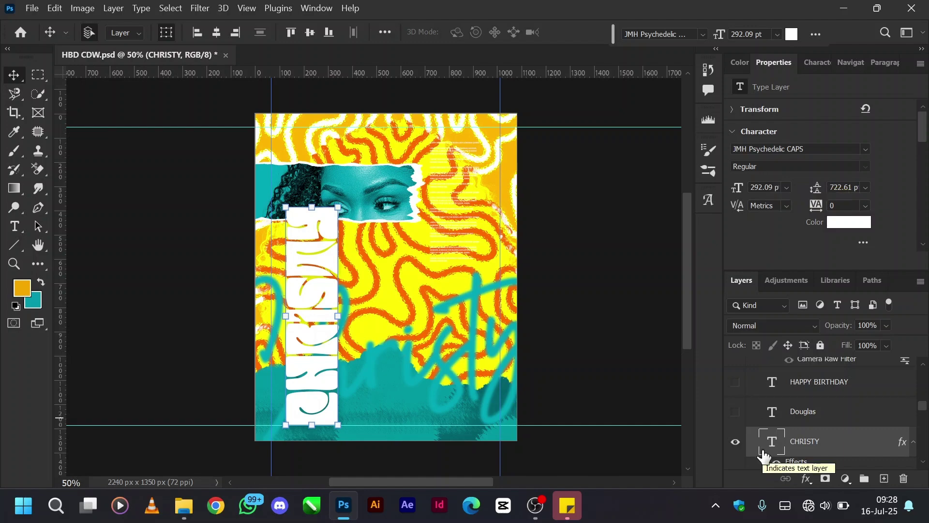
{"action": "scroll", "coordinate": [785, 440], "scroll_direction": "down", "scroll_amount": 2}
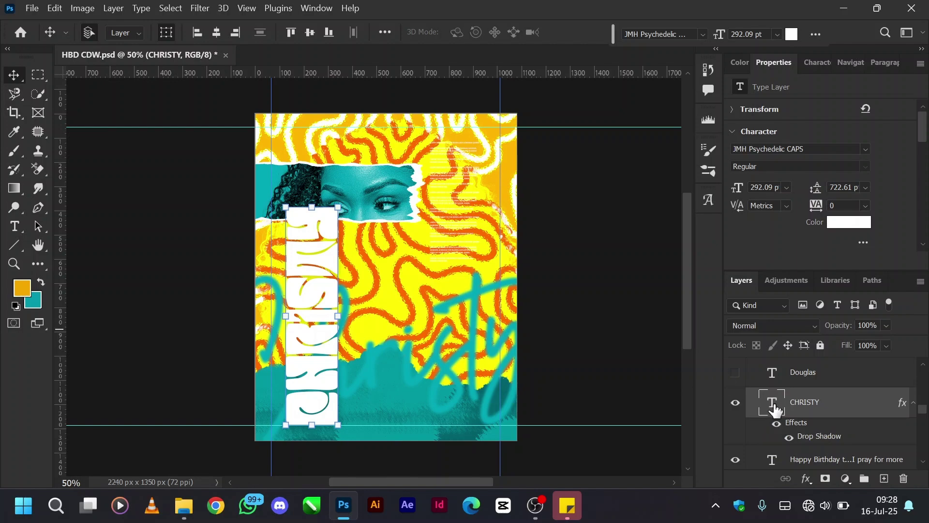
{"action": "left_click", "coordinate": [387, 318]}
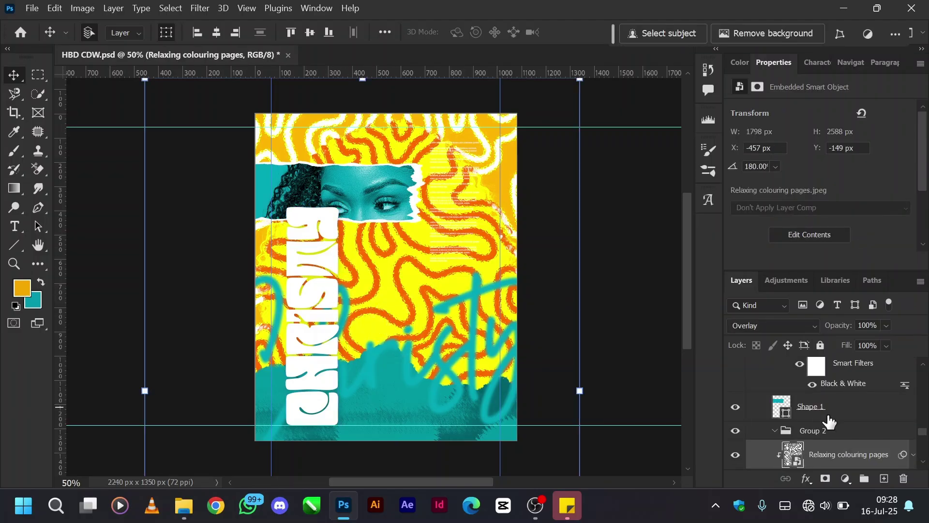
{"action": "scroll", "coordinate": [828, 419], "scroll_direction": "up", "scroll_amount": 4}
{"action": "scroll", "coordinate": [829, 421], "scroll_direction": "up", "scroll_amount": 5}
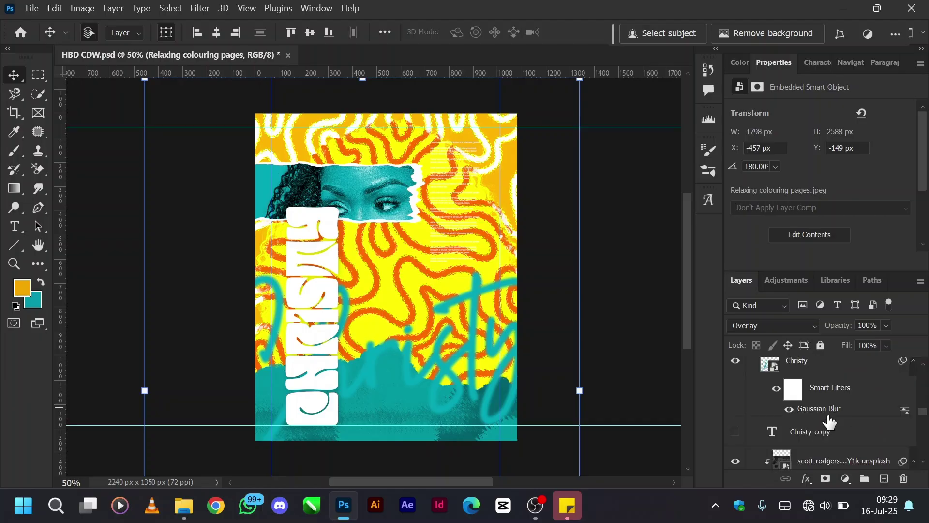
{"action": "scroll", "coordinate": [779, 428], "scroll_direction": "up", "scroll_amount": 3}
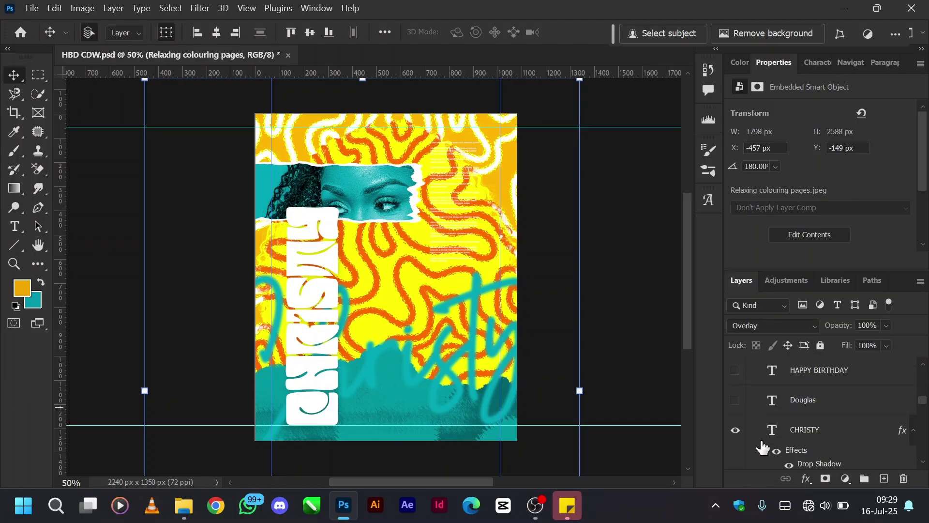
{"action": "left_click", "coordinate": [737, 402]}
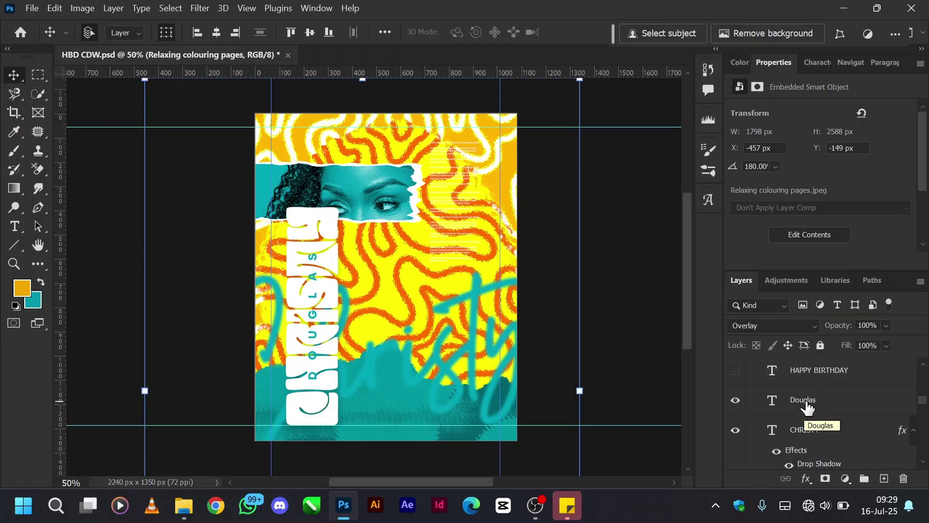
{"action": "left_click", "coordinate": [806, 403]}
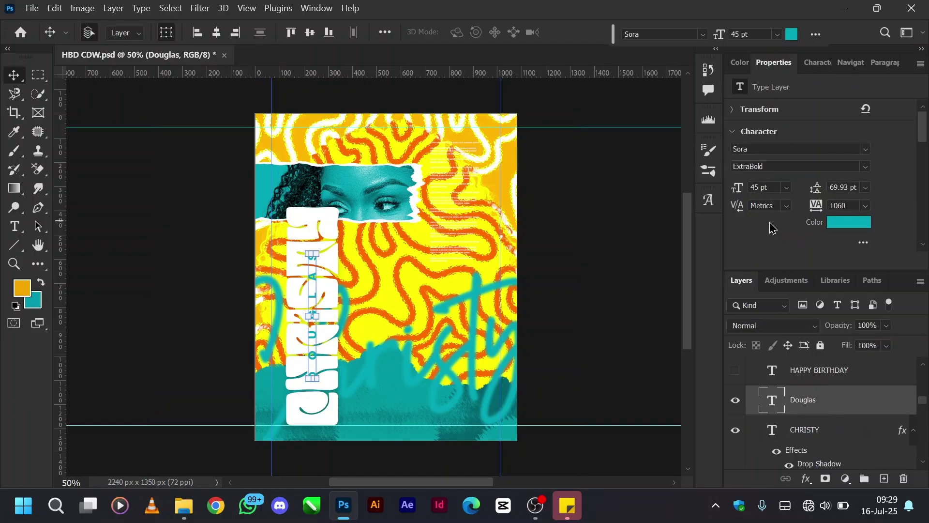
{"action": "left_click", "coordinate": [463, 182]}
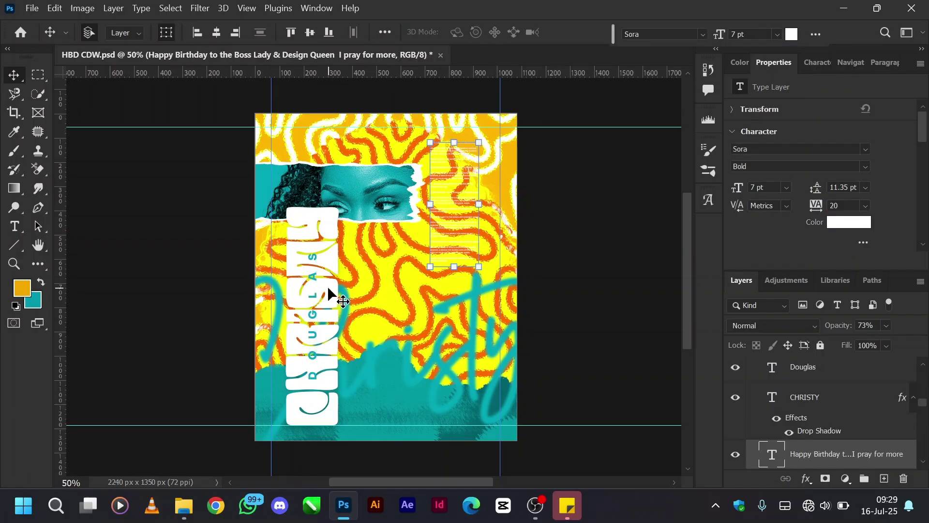
{"action": "left_click", "coordinate": [313, 289]}
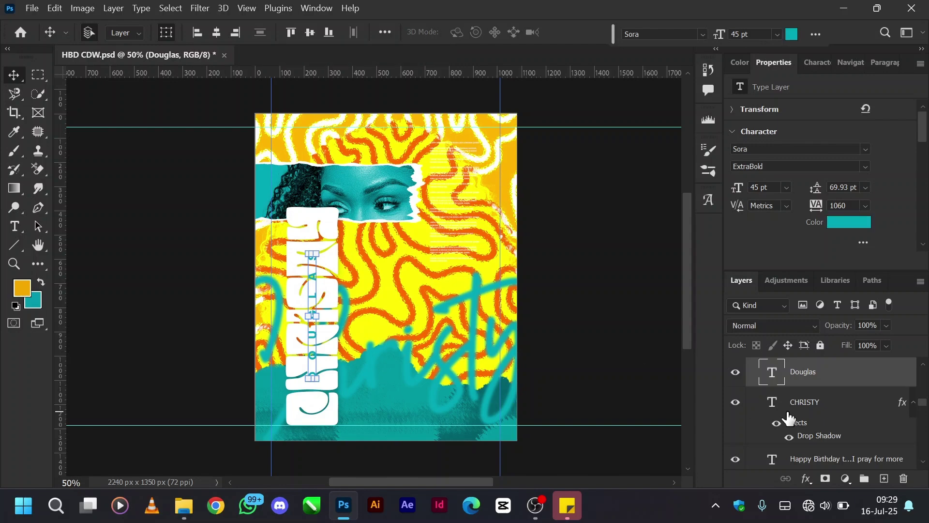
{"action": "scroll", "coordinate": [826, 416], "scroll_direction": "up", "scroll_amount": 1}
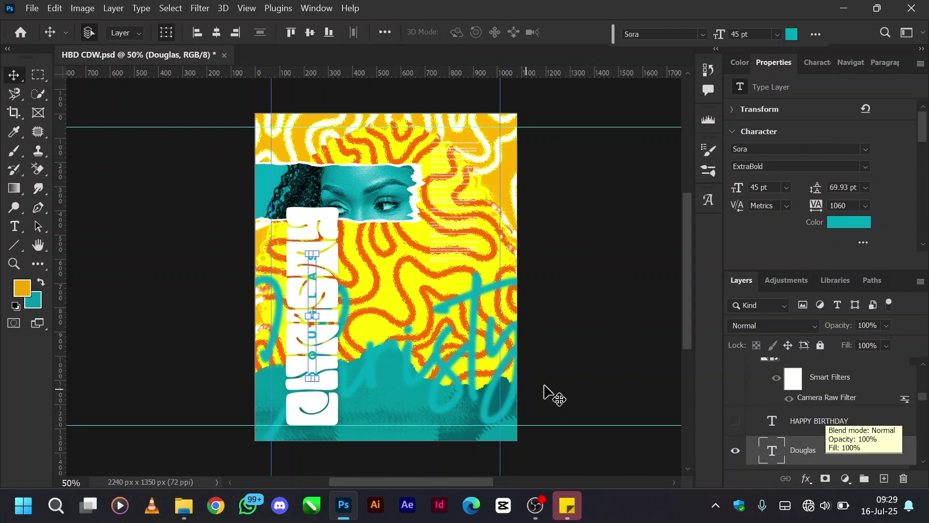
{"action": "left_click", "coordinate": [585, 376]}
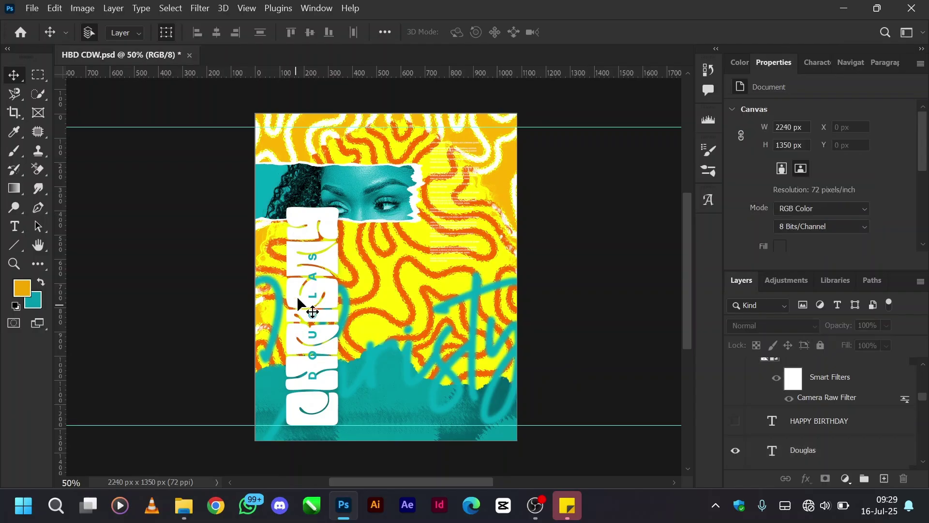
Show and select the vertical HAPPY BIRTHDAY line, then select the CHRISTY title text.
{"action": "left_click", "coordinate": [735, 422]}
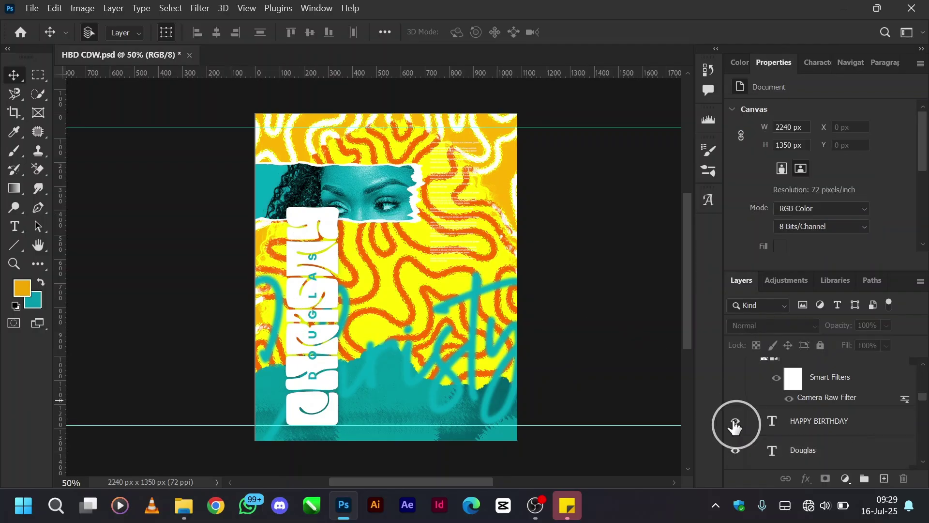
{"action": "left_click", "coordinate": [819, 422]}
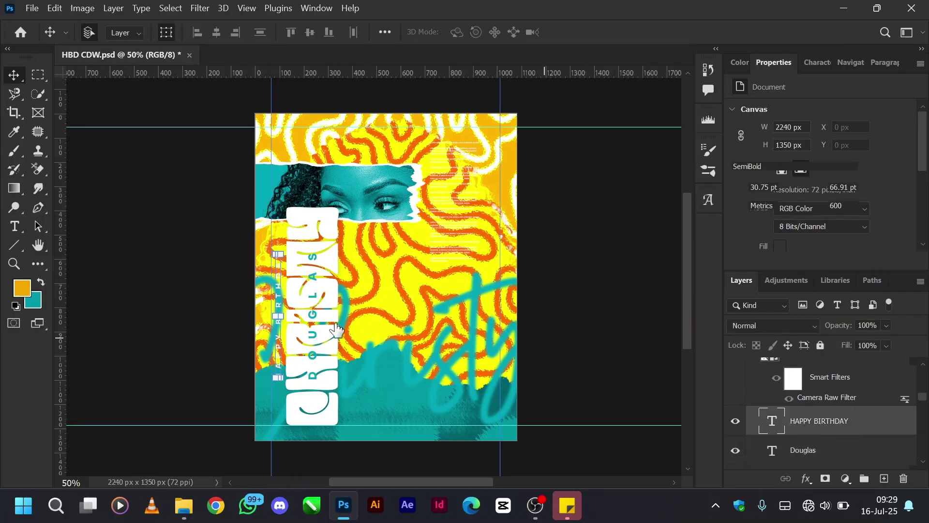
{"action": "left_click", "coordinate": [291, 279]}
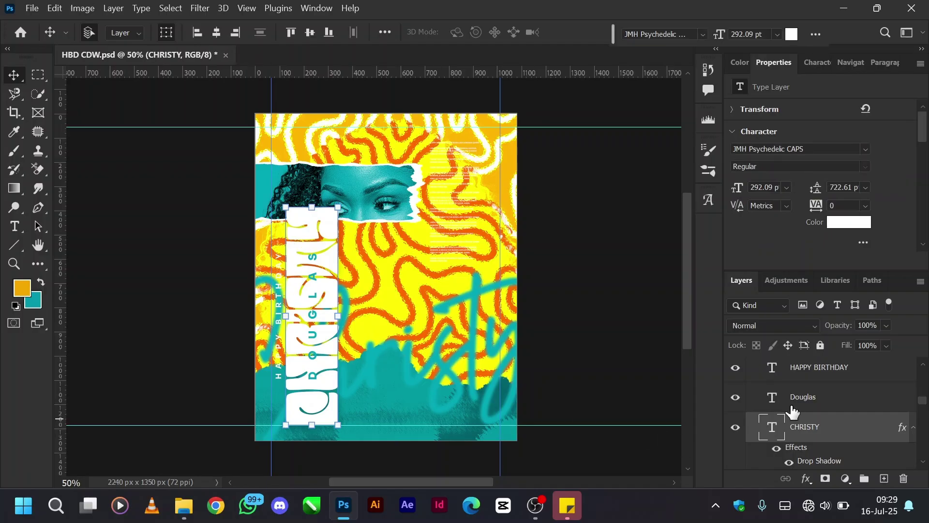
Locate the CDW layer in the Layers panel and make the woman's portrait visible.
{"action": "scroll", "coordinate": [792, 411], "scroll_direction": "down", "scroll_amount": 3}
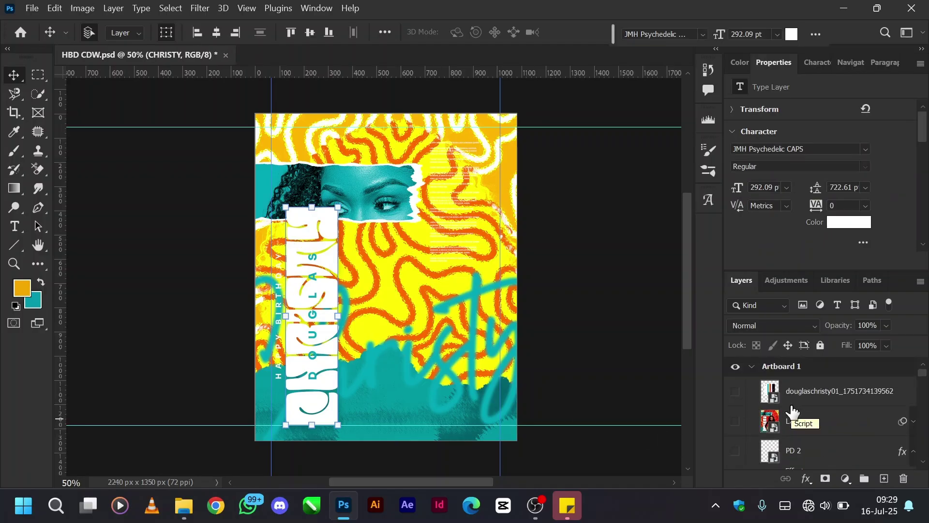
{"action": "scroll", "coordinate": [792, 411], "scroll_direction": "down", "scroll_amount": 2}
{"action": "scroll", "coordinate": [793, 411], "scroll_direction": "up", "scroll_amount": 2}
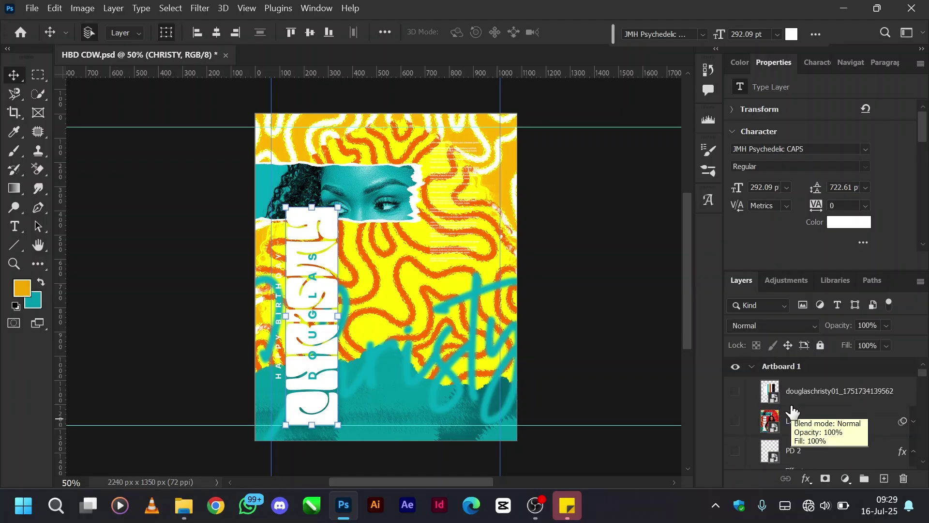
{"action": "scroll", "coordinate": [792, 411], "scroll_direction": "down", "scroll_amount": 2}
{"action": "scroll", "coordinate": [792, 412], "scroll_direction": "up", "scroll_amount": 6}
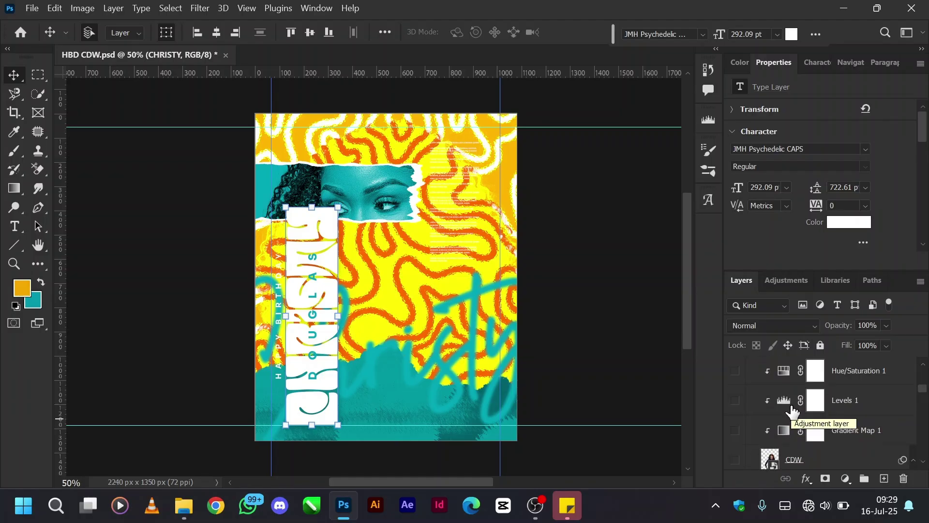
{"action": "scroll", "coordinate": [793, 412], "scroll_direction": "down", "scroll_amount": 6}
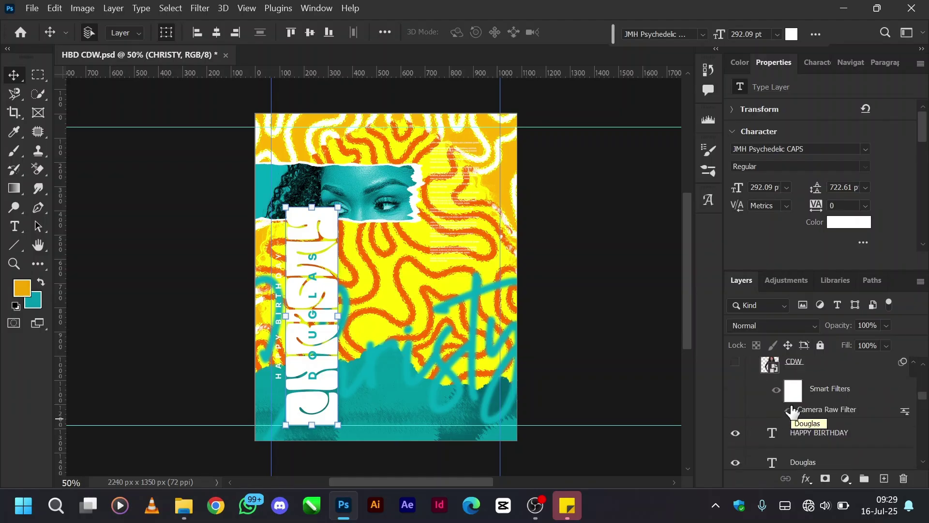
{"action": "scroll", "coordinate": [793, 412], "scroll_direction": "up", "scroll_amount": 3}
{"action": "scroll", "coordinate": [792, 411], "scroll_direction": "down", "scroll_amount": 3}
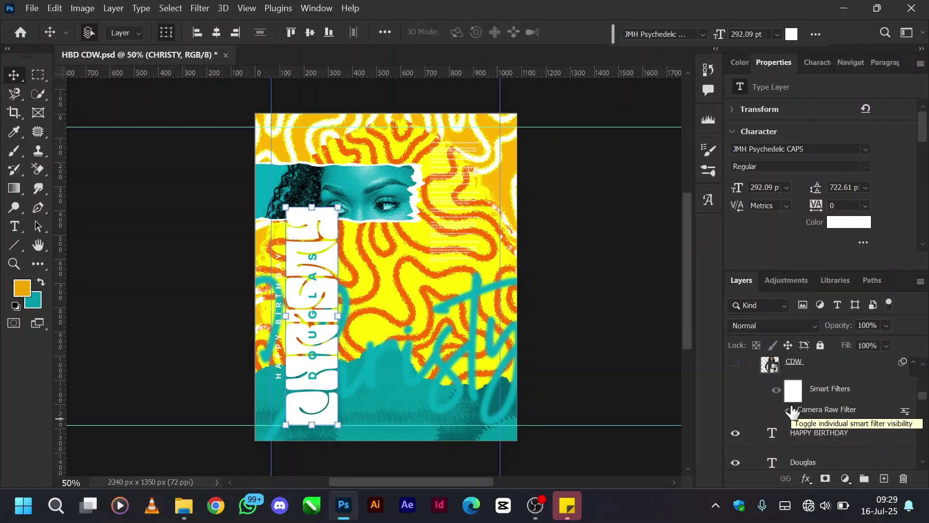
{"action": "scroll", "coordinate": [793, 412], "scroll_direction": "down", "scroll_amount": 2}
{"action": "scroll", "coordinate": [792, 411], "scroll_direction": "up", "scroll_amount": 5}
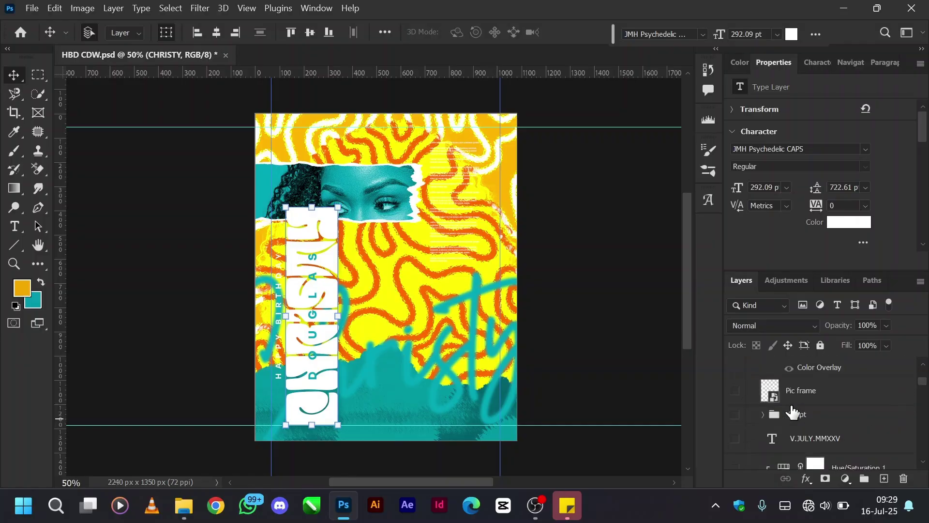
{"action": "scroll", "coordinate": [792, 411], "scroll_direction": "down", "scroll_amount": 3}
{"action": "scroll", "coordinate": [792, 411], "scroll_direction": "down", "scroll_amount": 3}
{"action": "scroll", "coordinate": [792, 412], "scroll_direction": "up", "scroll_amount": 3}
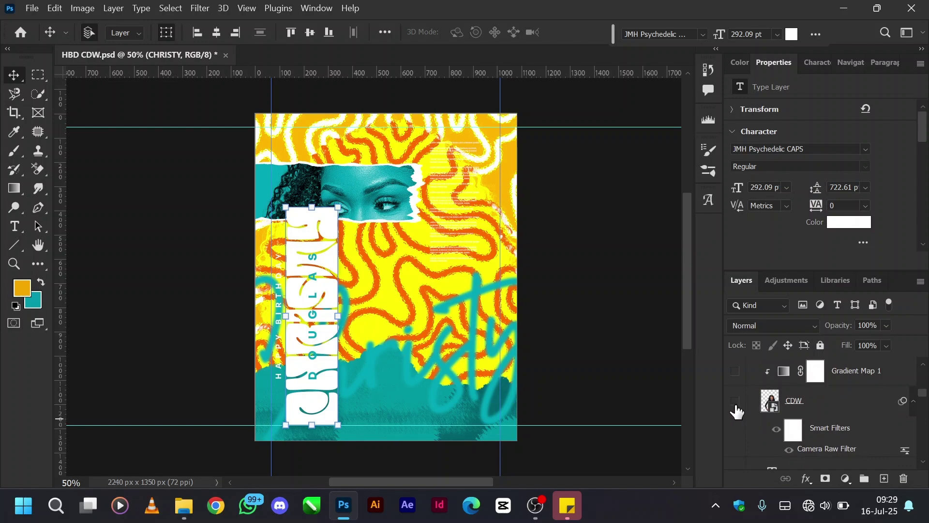
{"action": "scroll", "coordinate": [736, 409], "scroll_direction": "down", "scroll_amount": 1}
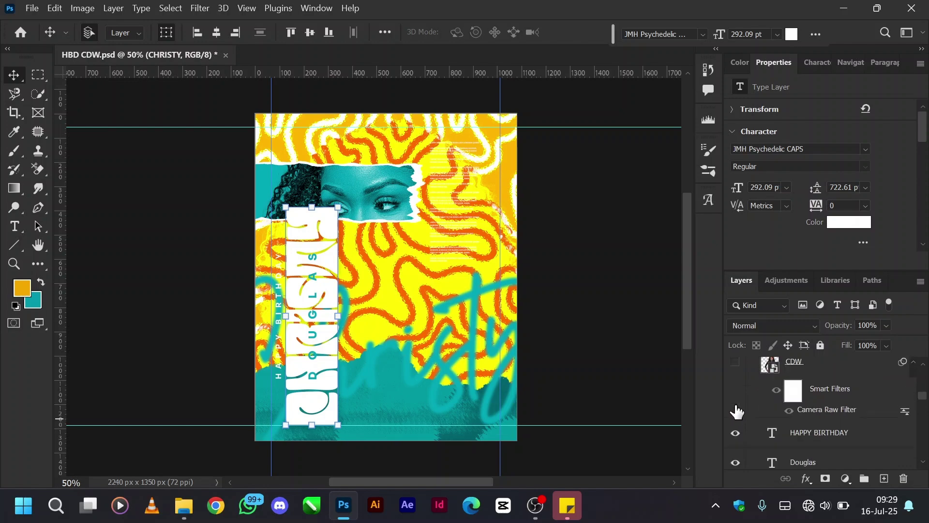
{"action": "left_click", "coordinate": [736, 361]}
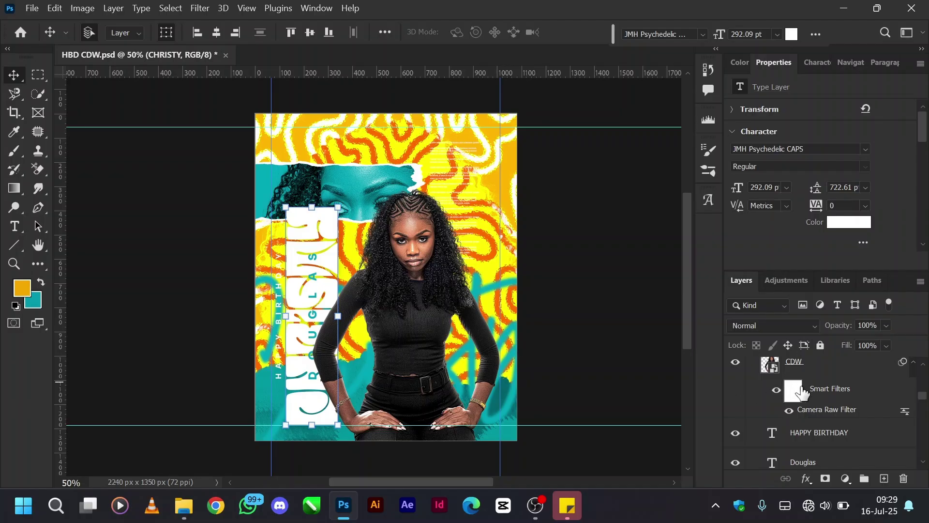
Select the CDW portrait layer and enable its Camera Raw smart filter.
{"action": "scroll", "coordinate": [807, 395], "scroll_direction": "up", "scroll_amount": 1}
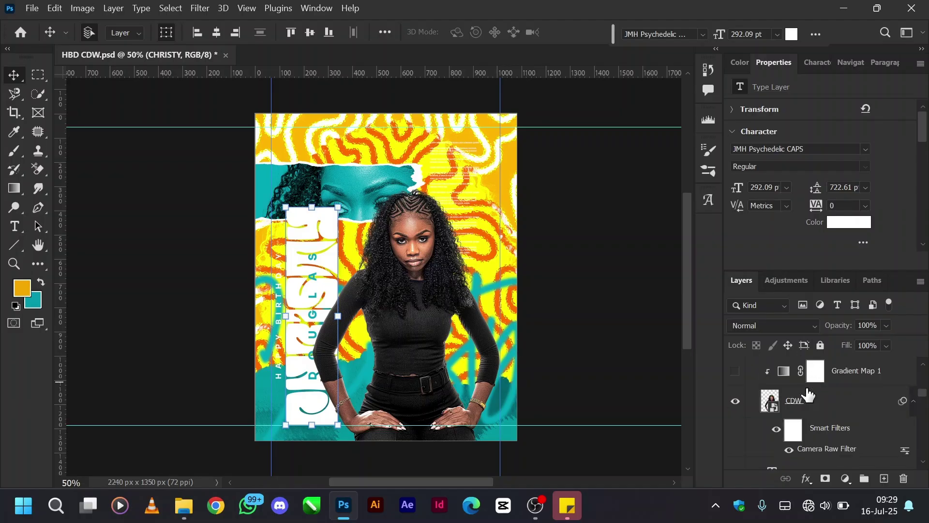
{"action": "left_click", "coordinate": [774, 433]}
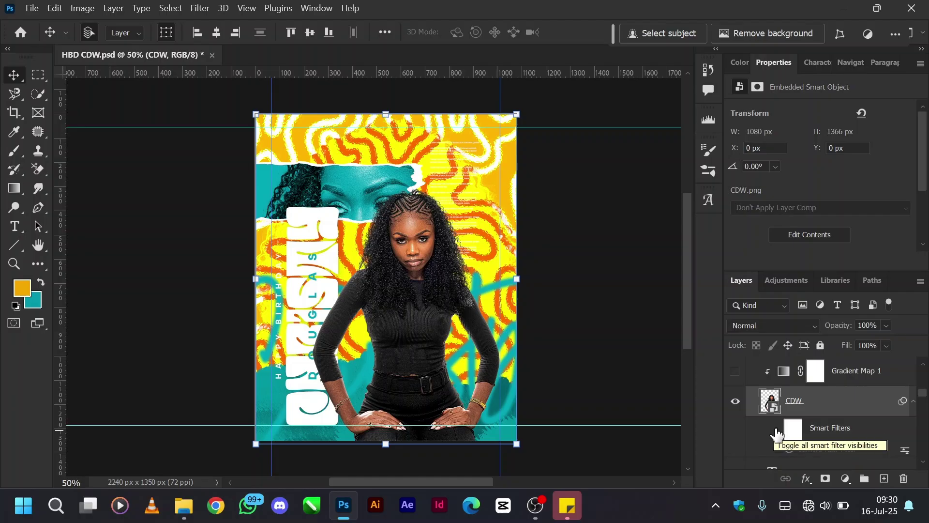
{"action": "left_click", "coordinate": [775, 432]}
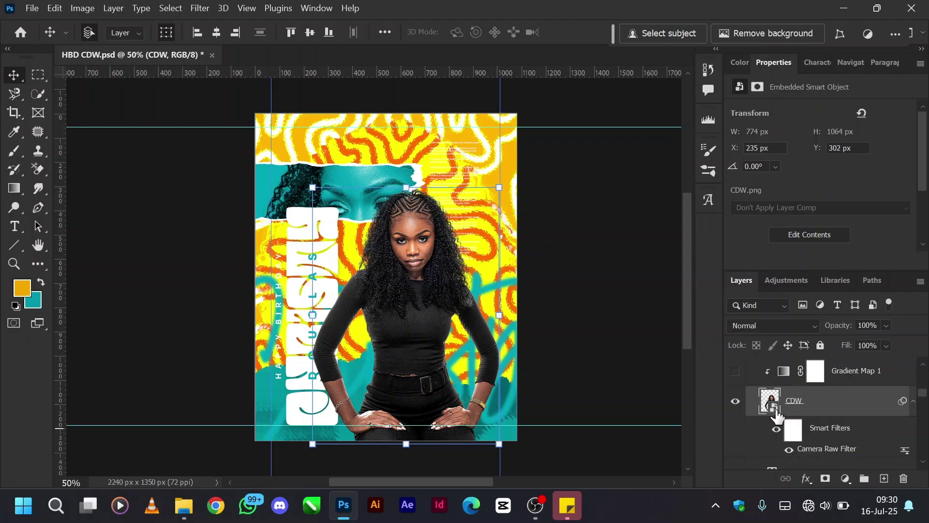
{"action": "scroll", "coordinate": [777, 414], "scroll_direction": "up", "scroll_amount": 1}
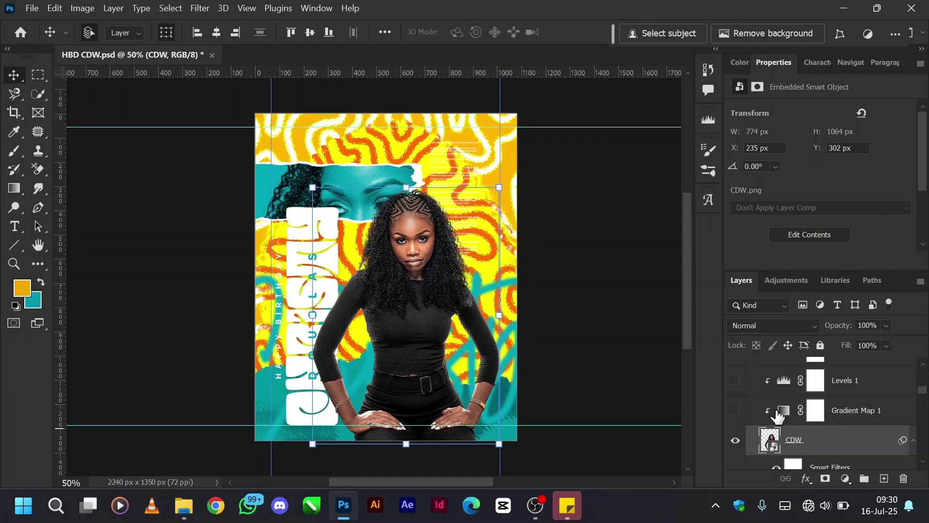
Turn on and select Gradient Map 1, dismissing the battery notification and raising screen brightness.
{"action": "left_click", "coordinate": [736, 411]}
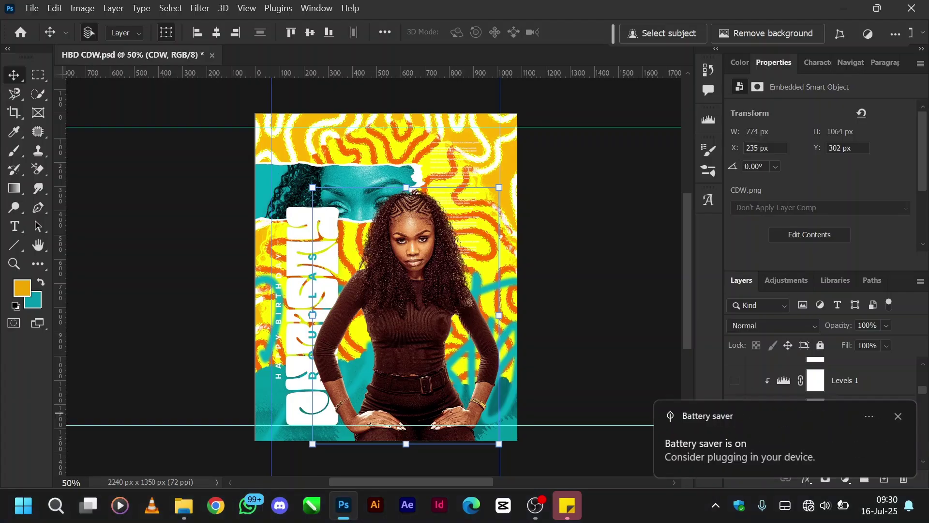
{"action": "left_click", "coordinate": [898, 416]}
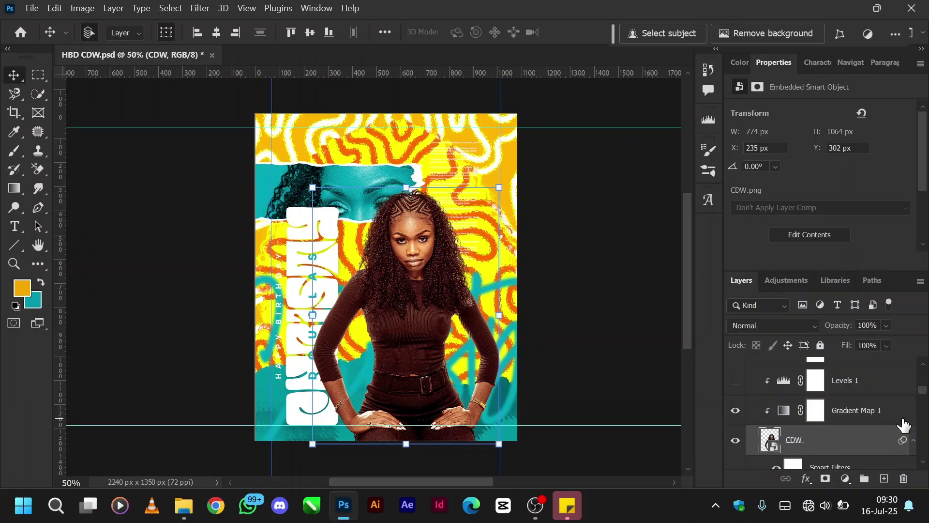
{"action": "key", "text": "XF86MonBrightnessUp"}
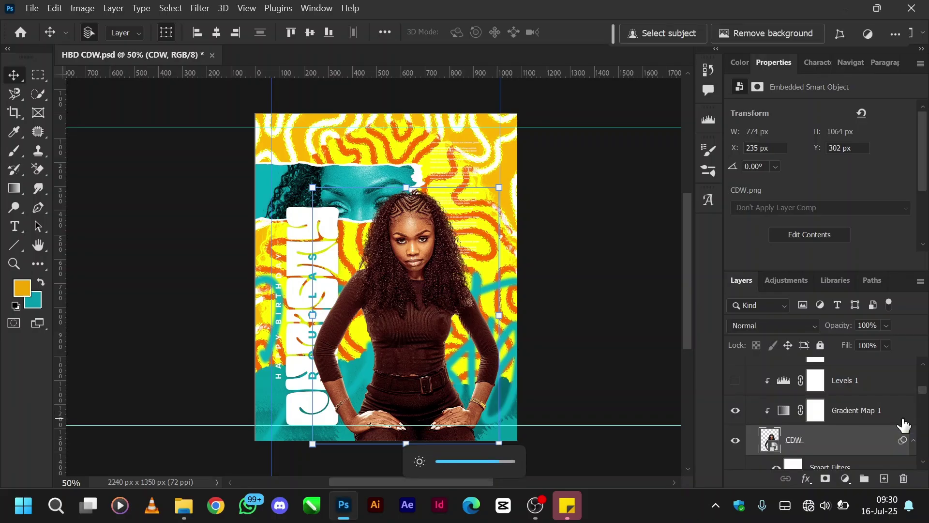
{"action": "key", "text": "XF86MonBrightnessUp"}
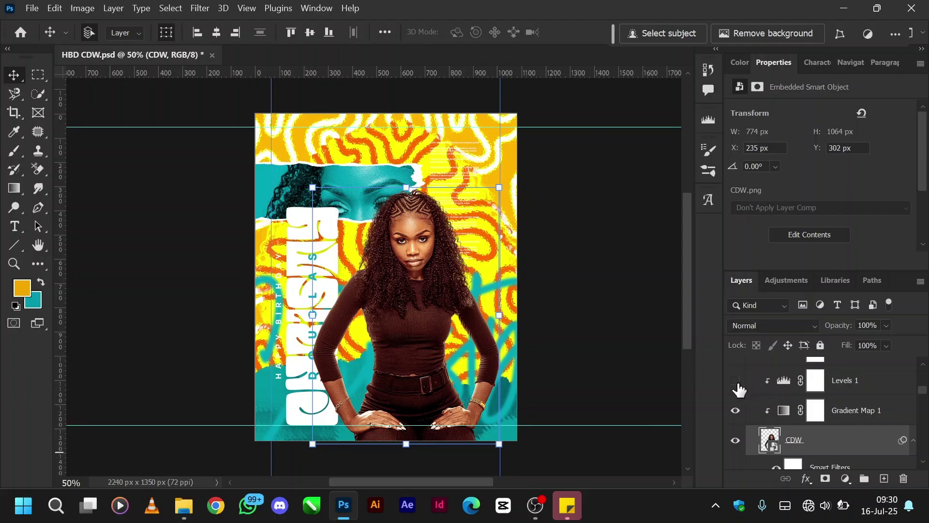
{"action": "left_click", "coordinate": [795, 411]}
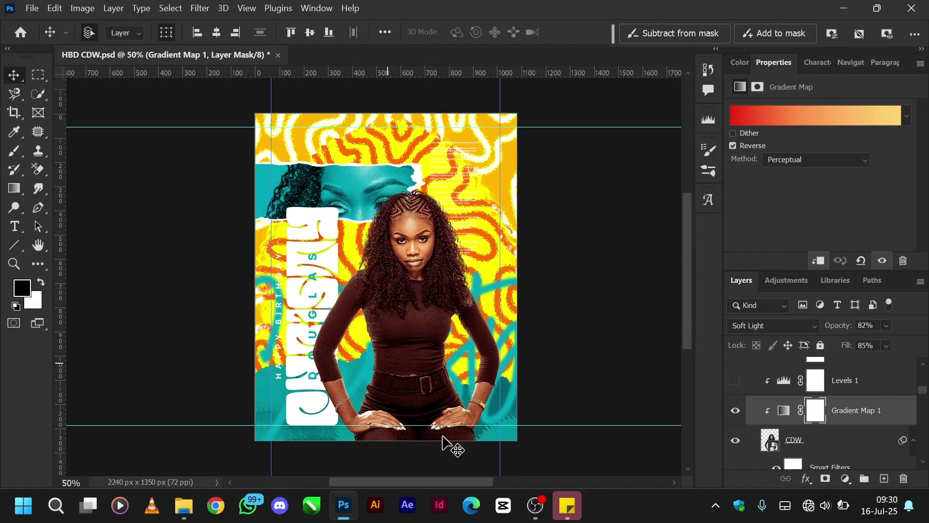
Turn on the Levels 1 and Hue/Saturation 1 adjustments.
{"action": "left_click", "coordinate": [735, 383]}
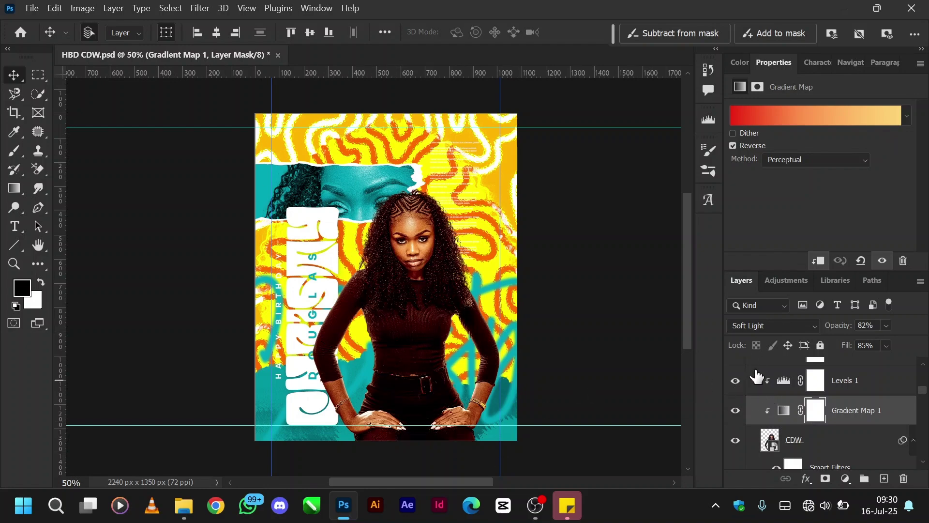
{"action": "scroll", "coordinate": [757, 380], "scroll_direction": "up", "scroll_amount": 1}
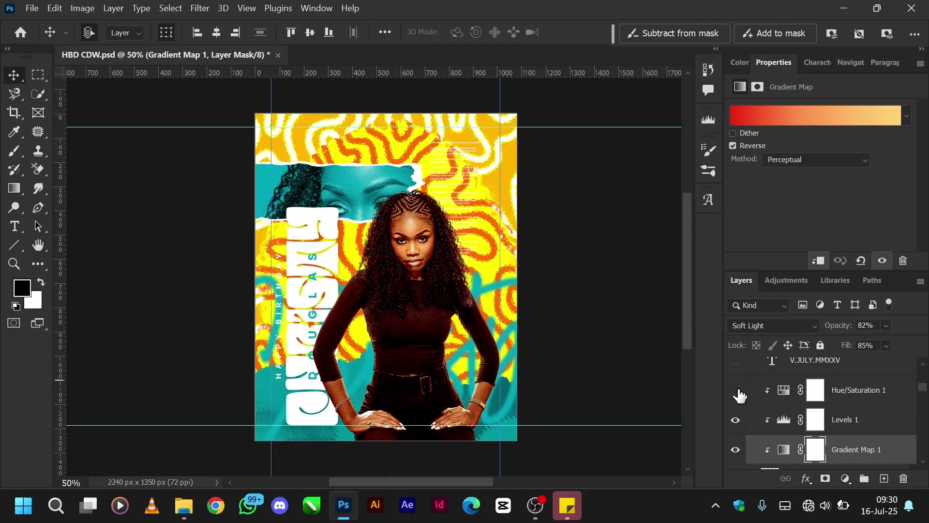
{"action": "left_click", "coordinate": [737, 392]}
{"action": "left_click", "coordinate": [784, 281]}
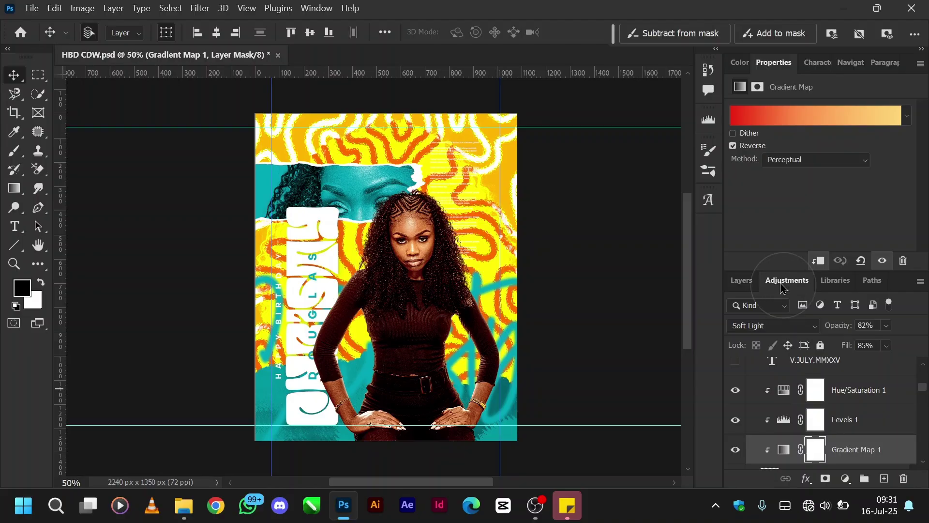
{"action": "scroll", "coordinate": [805, 422], "scroll_direction": "down", "scroll_amount": 5}
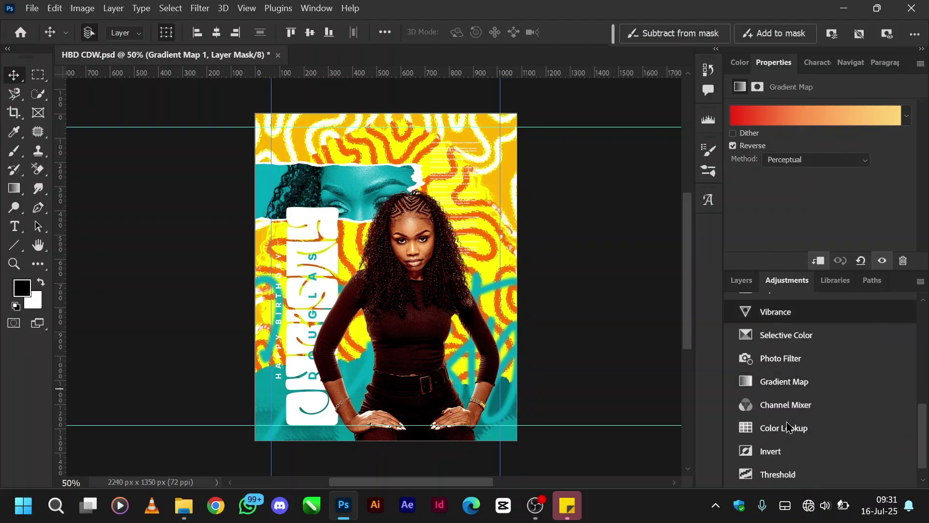
{"action": "scroll", "coordinate": [789, 427], "scroll_direction": "up", "scroll_amount": 5}
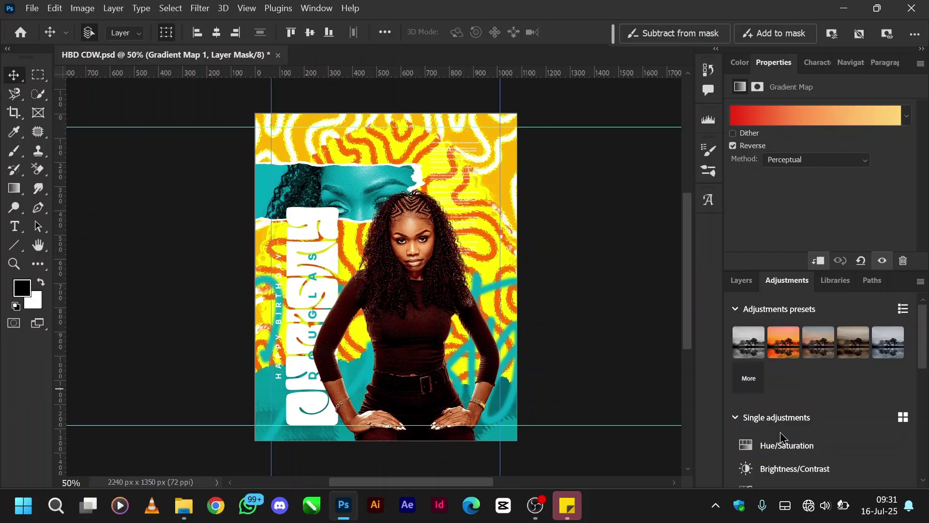
{"action": "scroll", "coordinate": [782, 437], "scroll_direction": "down", "scroll_amount": 5}
{"action": "left_click", "coordinate": [741, 281]}
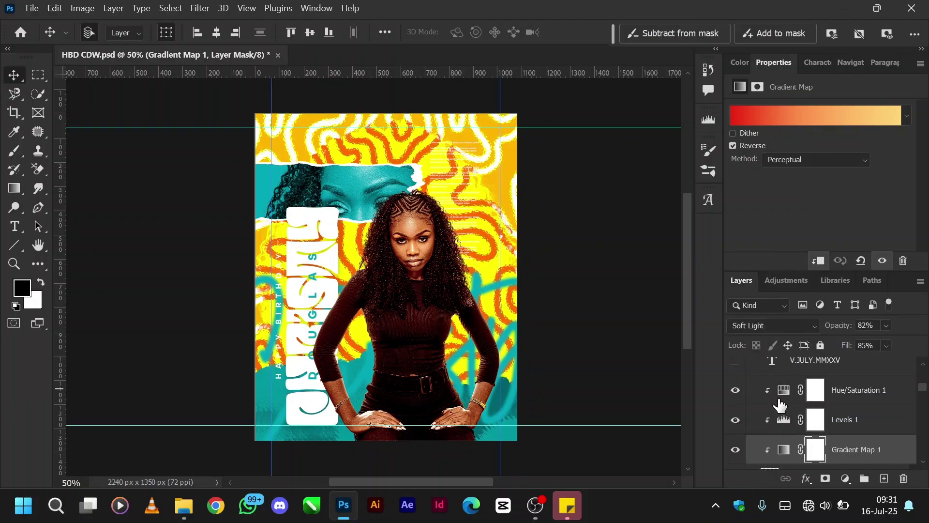
{"action": "scroll", "coordinate": [775, 404], "scroll_direction": "down", "scroll_amount": 2}
{"action": "scroll", "coordinate": [770, 392], "scroll_direction": "up", "scroll_amount": 2}
Release Hue/Saturation 1, Levels 1 and Gradient Map 1 from their existing clipping masks.
{"action": "key", "text": "alt"}
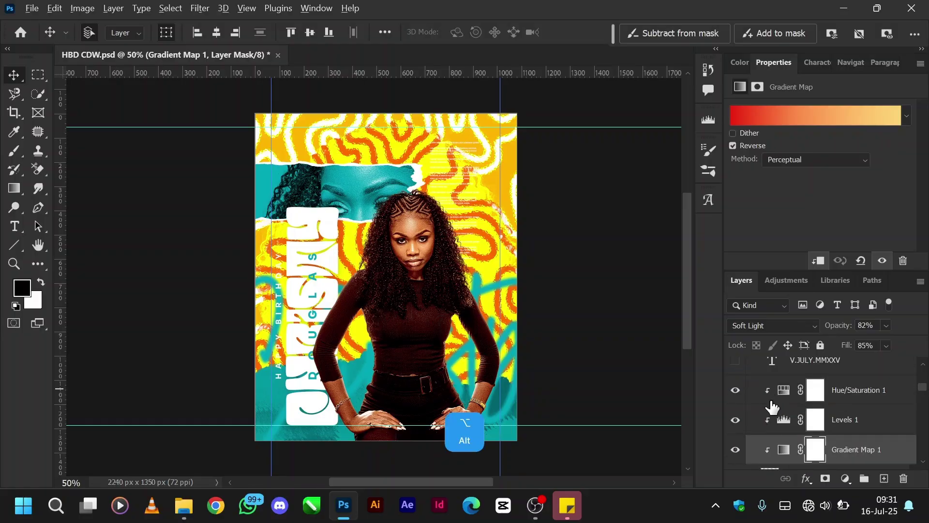
{"action": "left_click", "coordinate": [770, 402], "text": "alt"}
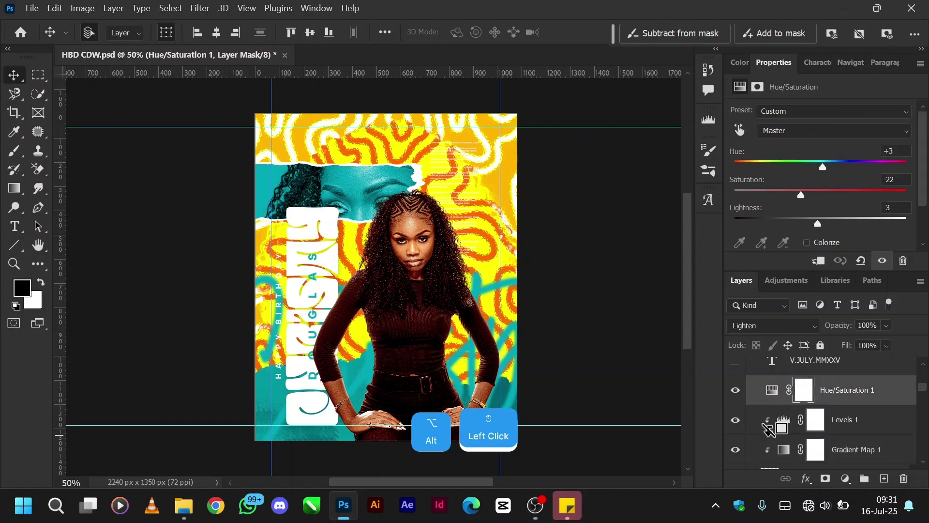
{"action": "left_click", "coordinate": [769, 435], "text": "alt"}
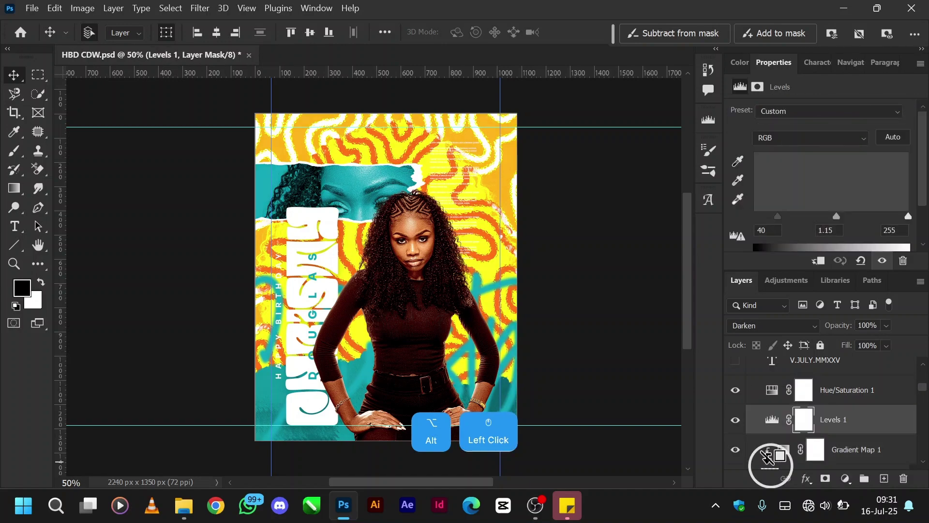
{"action": "left_click", "coordinate": [767, 456], "text": "alt"}
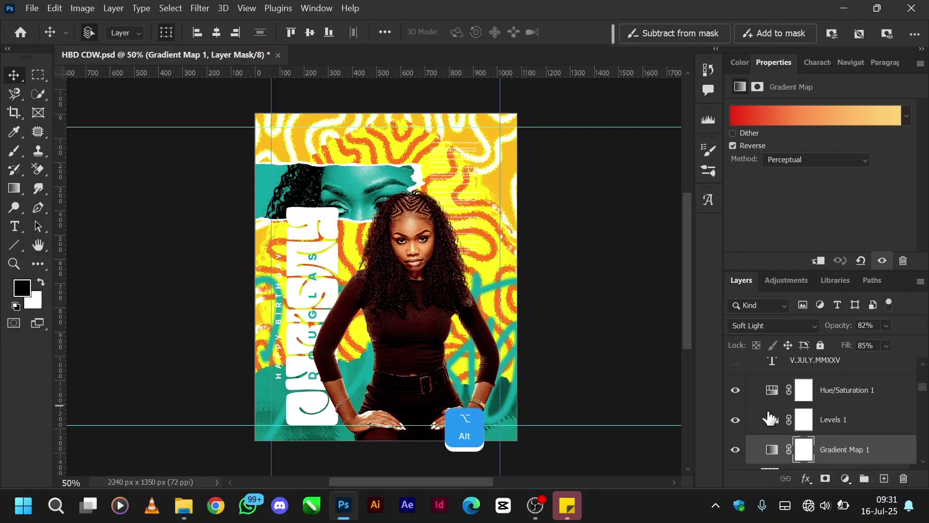
Clip Gradient Map 1 to CDW, then Levels 1 and Hue/Saturation 1 above it.
{"action": "scroll", "coordinate": [769, 417], "scroll_direction": "down", "scroll_amount": 1}
{"action": "left_click", "coordinate": [770, 421], "text": "alt"}
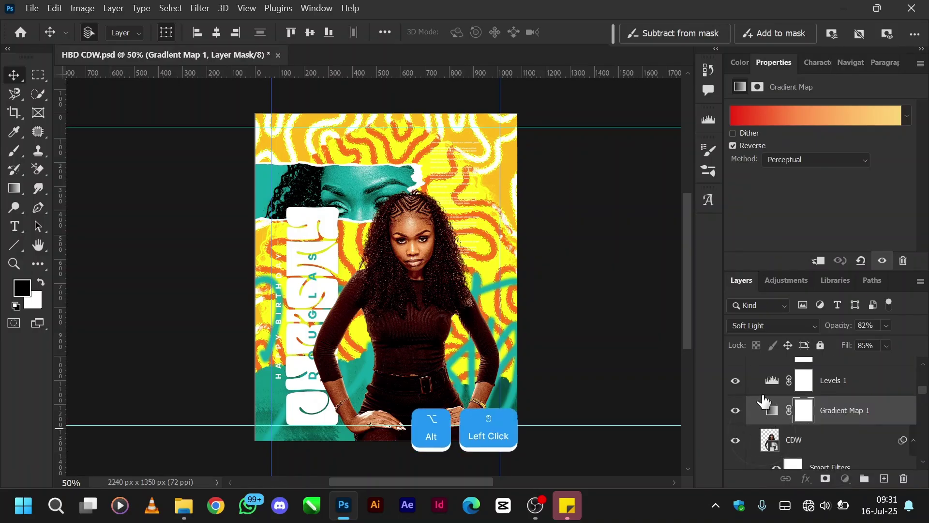
{"action": "left_click", "coordinate": [772, 382]}
{"action": "left_click", "coordinate": [768, 395], "text": "alt"}
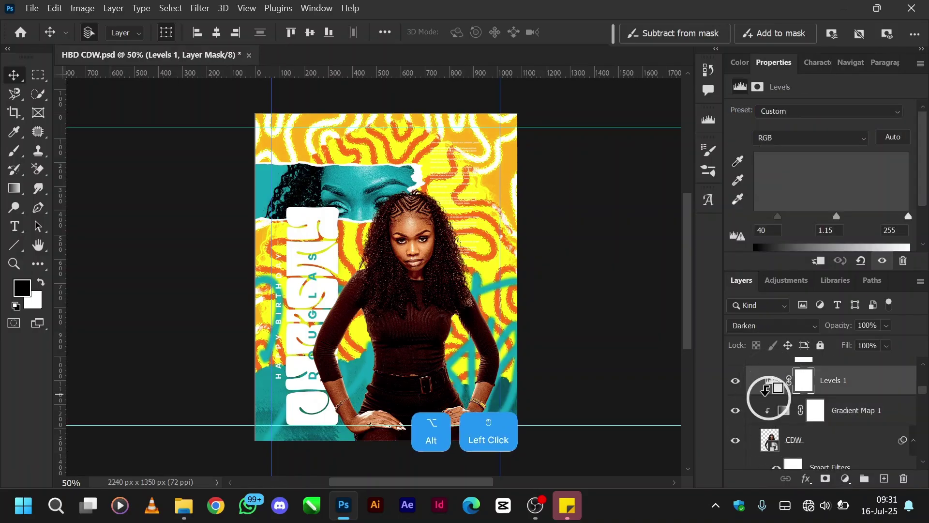
{"action": "scroll", "coordinate": [766, 401], "scroll_direction": "up", "scroll_amount": 1}
{"action": "left_click", "coordinate": [767, 397]}
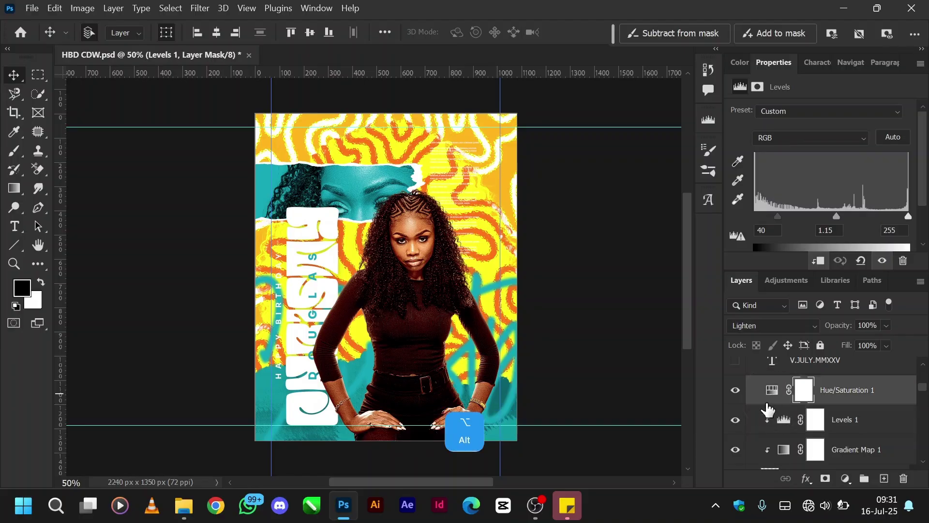
{"action": "left_click", "coordinate": [765, 410], "text": "alt"}
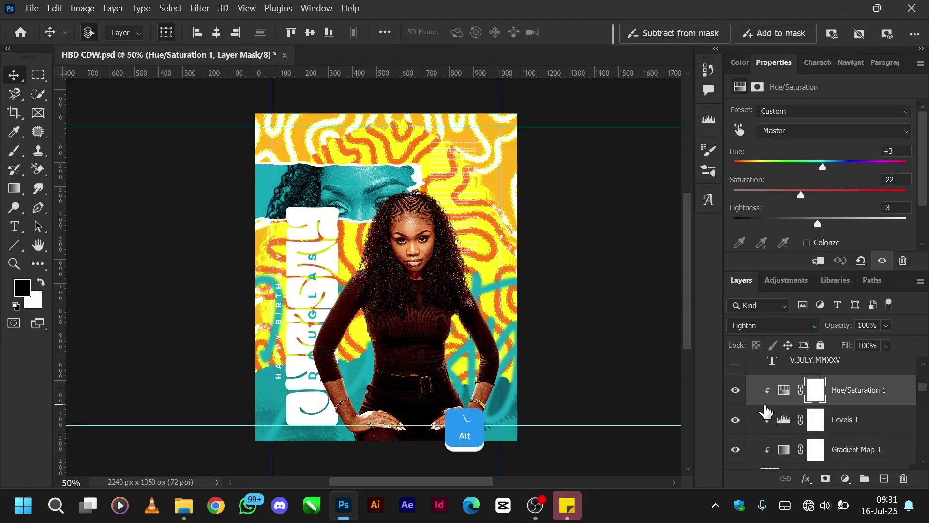
{"action": "scroll", "coordinate": [766, 410], "scroll_direction": "up", "scroll_amount": 1}
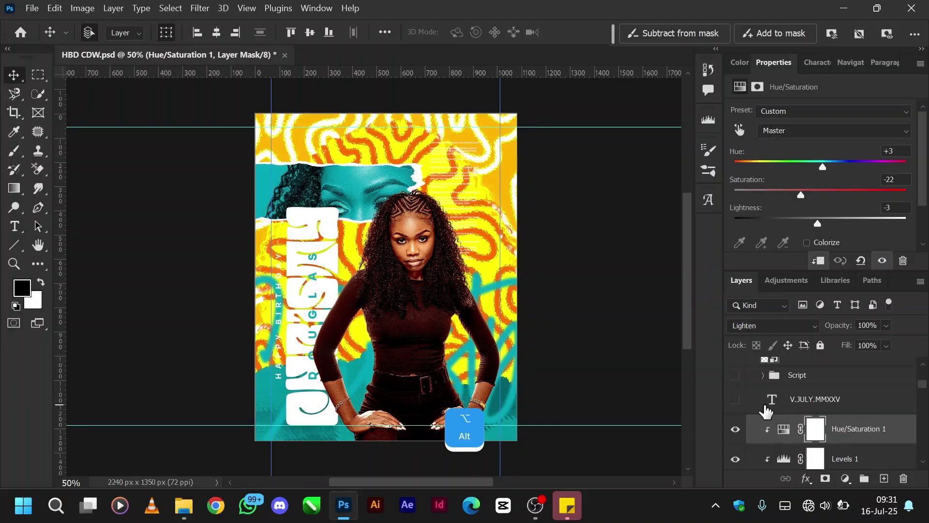
Show and select the V.JULY.MMXXV date layer at the top of the poster.
{"action": "left_click", "coordinate": [735, 401]}
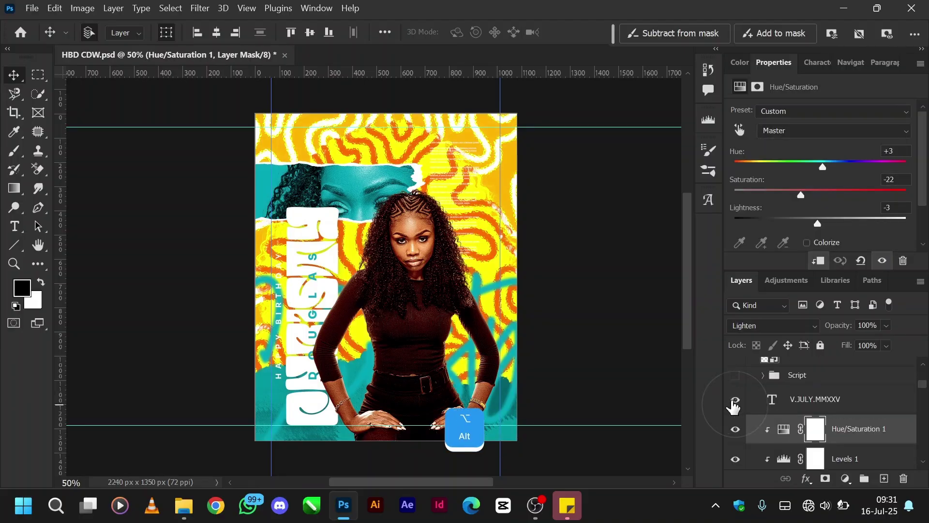
{"action": "left_click", "coordinate": [818, 401]}
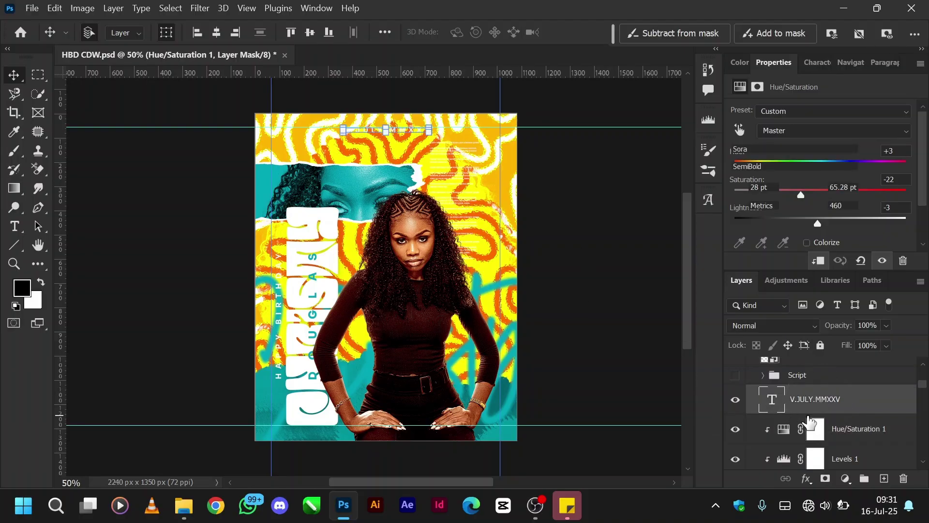
{"action": "scroll", "coordinate": [851, 385], "scroll_direction": "up", "scroll_amount": 3}
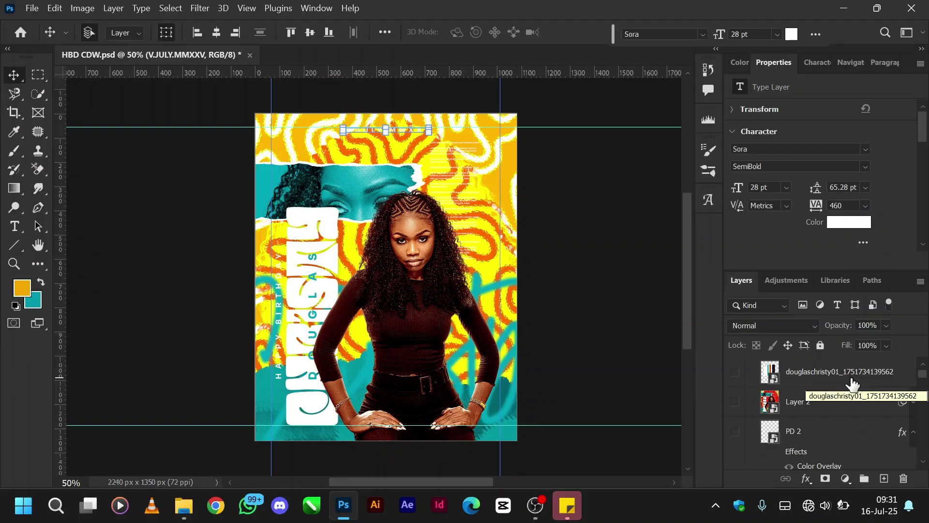
Scroll through the Layers panel to review the full layer stack.
{"action": "scroll", "coordinate": [852, 384], "scroll_direction": "down", "scroll_amount": 8}
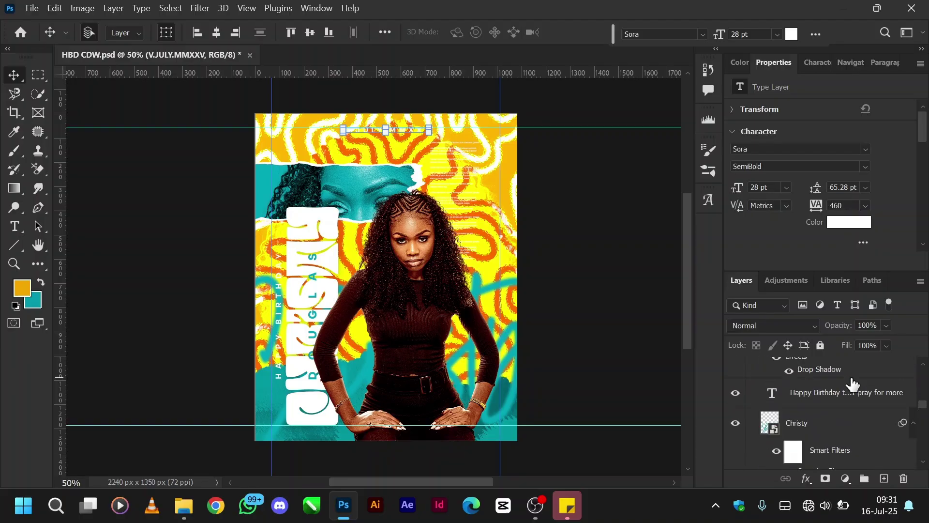
{"action": "scroll", "coordinate": [852, 384], "scroll_direction": "down", "scroll_amount": 6}
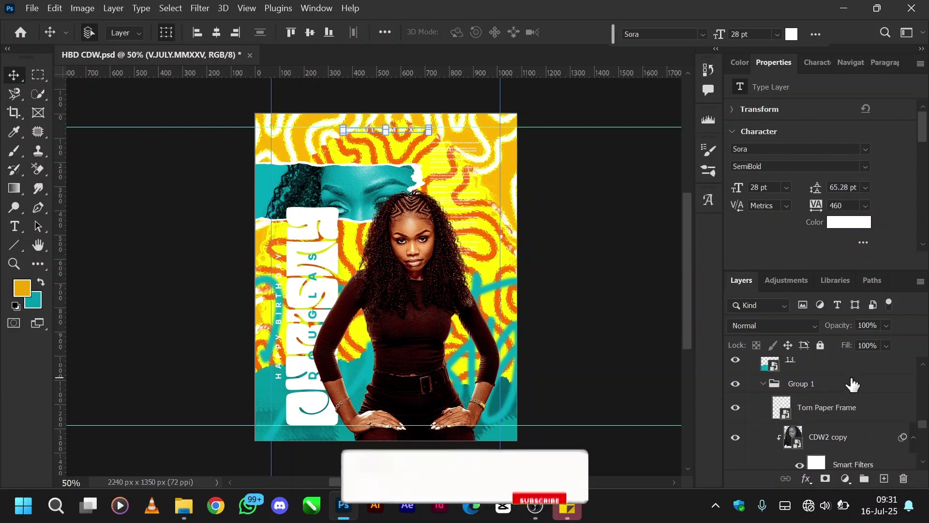
{"action": "scroll", "coordinate": [852, 384], "scroll_direction": "down", "scroll_amount": 5}
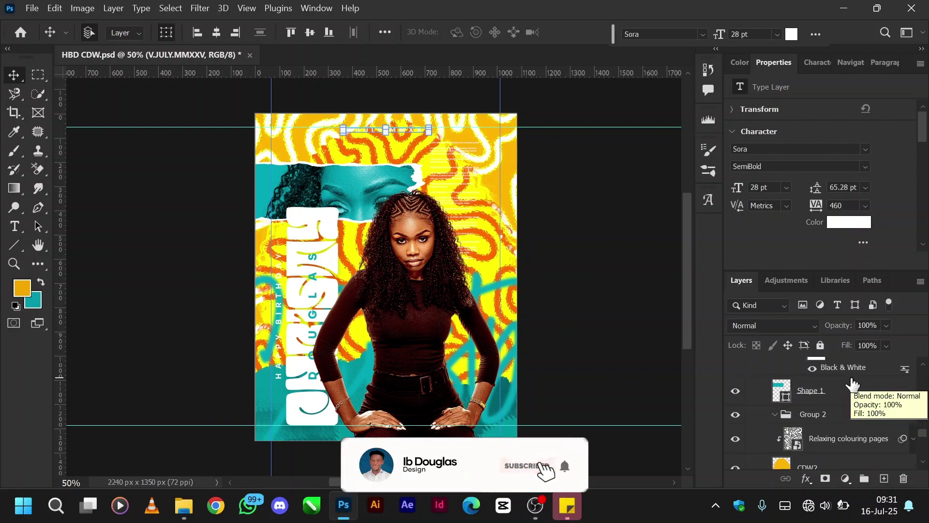
{"action": "scroll", "coordinate": [852, 383], "scroll_direction": "down", "scroll_amount": 3}
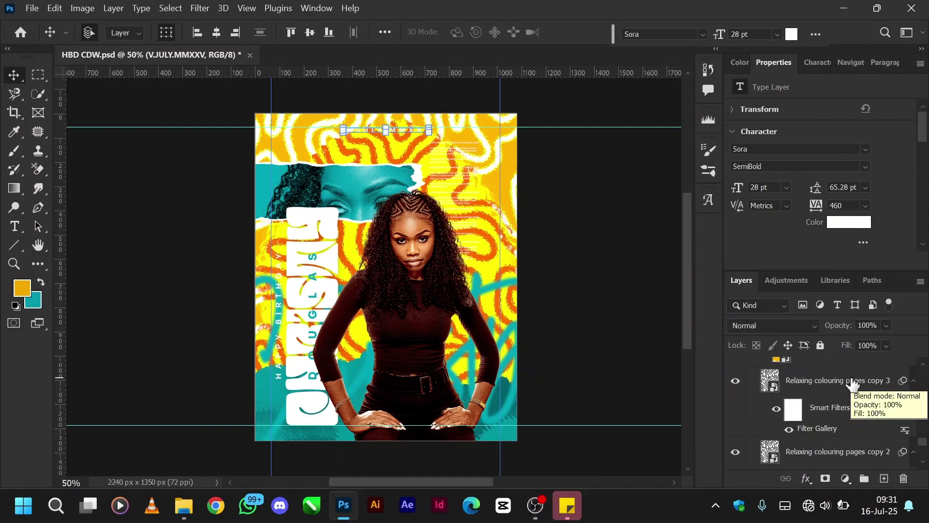
{"action": "scroll", "coordinate": [853, 383], "scroll_direction": "up", "scroll_amount": 2}
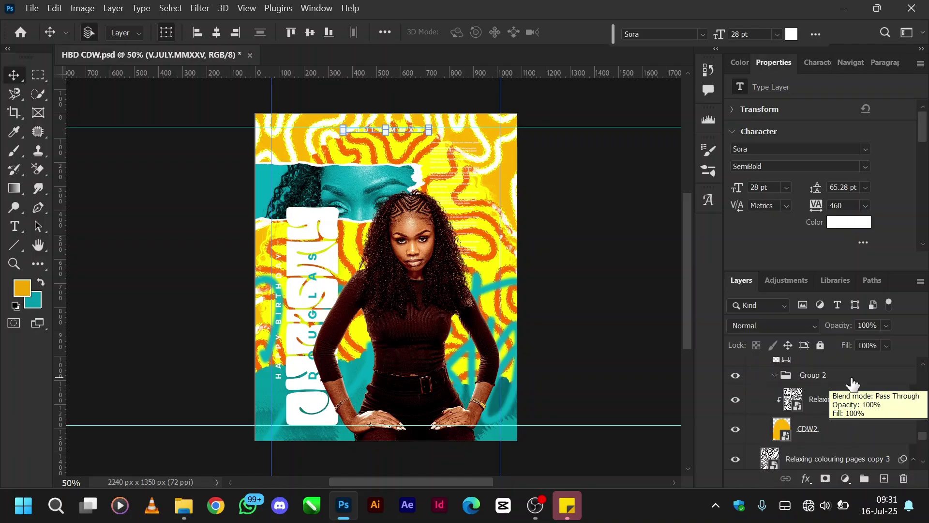
{"action": "scroll", "coordinate": [853, 383], "scroll_direction": "down", "scroll_amount": 1}
{"action": "scroll", "coordinate": [772, 425], "scroll_direction": "down", "scroll_amount": 3}
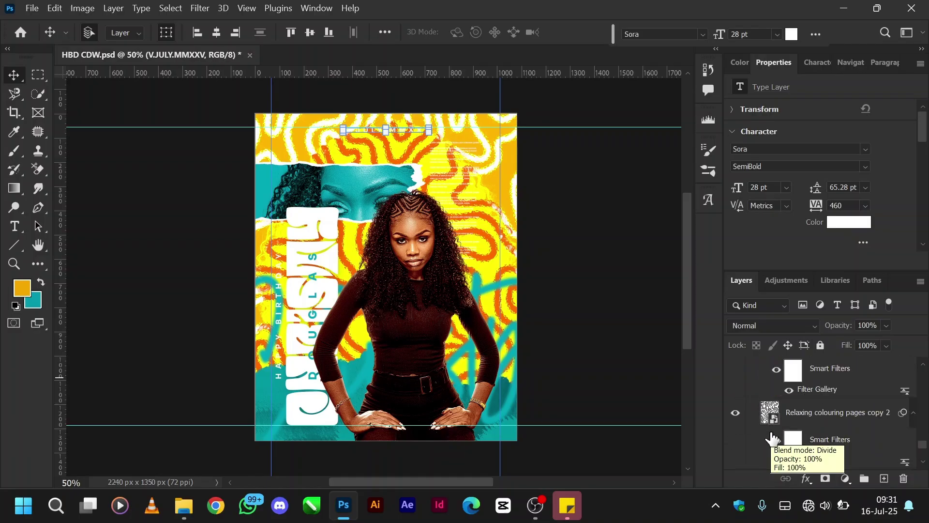
{"action": "scroll", "coordinate": [773, 438], "scroll_direction": "down", "scroll_amount": 5}
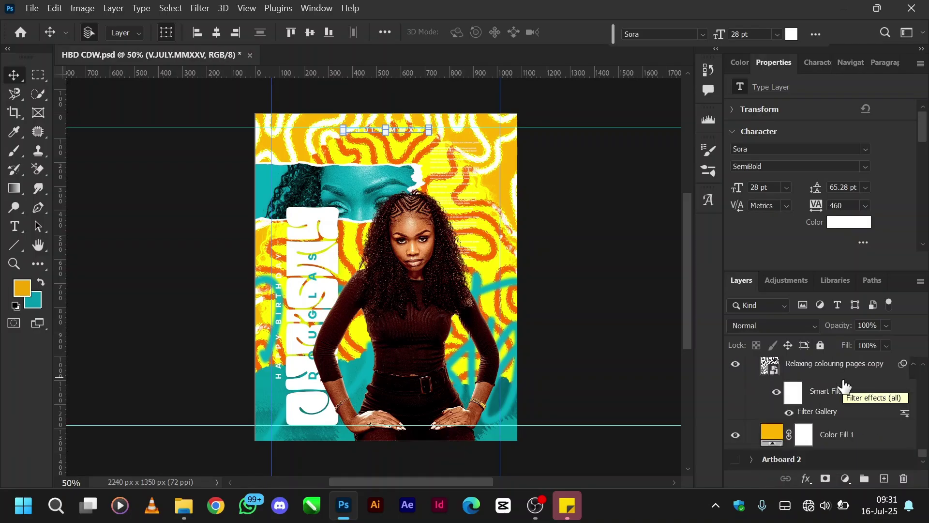
{"action": "scroll", "coordinate": [784, 428], "scroll_direction": "up", "scroll_amount": 6}
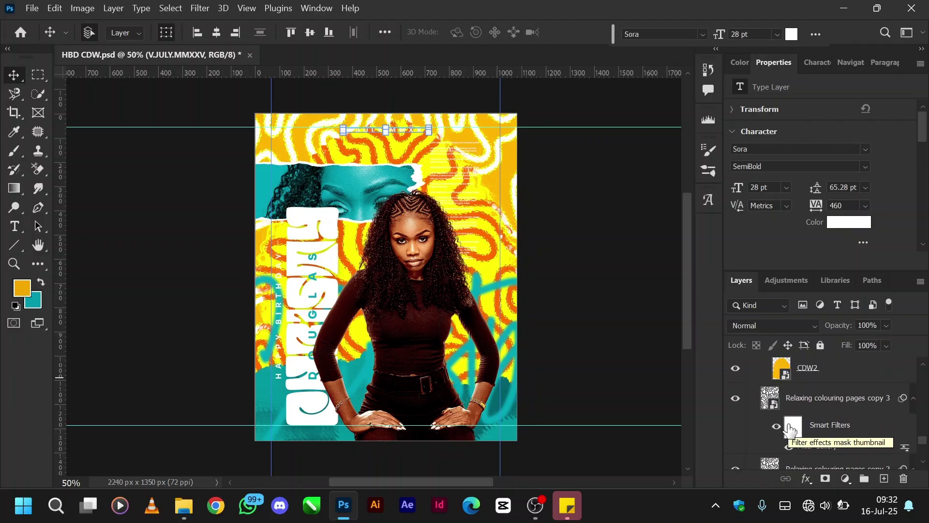
{"action": "scroll", "coordinate": [782, 453], "scroll_direction": "up", "scroll_amount": 10}
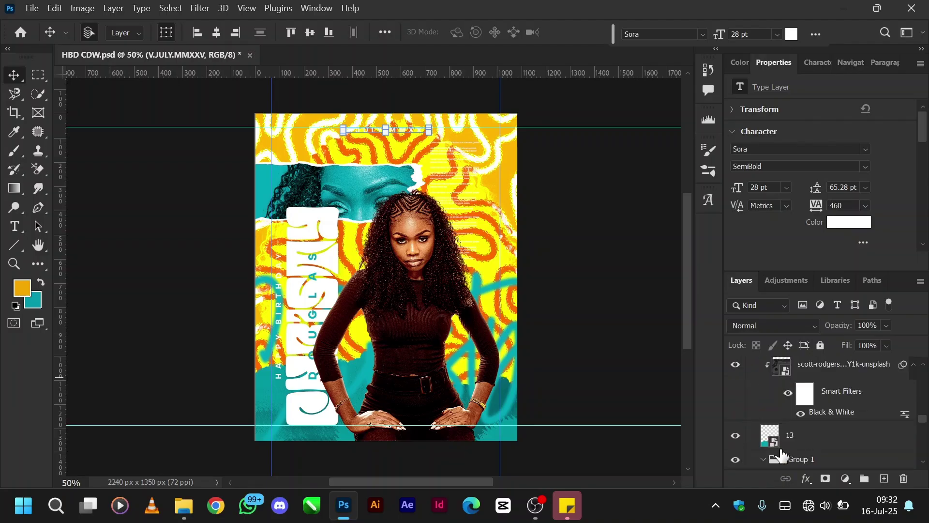
{"action": "scroll", "coordinate": [782, 454], "scroll_direction": "up", "scroll_amount": 2}
{"action": "scroll", "coordinate": [783, 455], "scroll_direction": "down", "scroll_amount": 5}
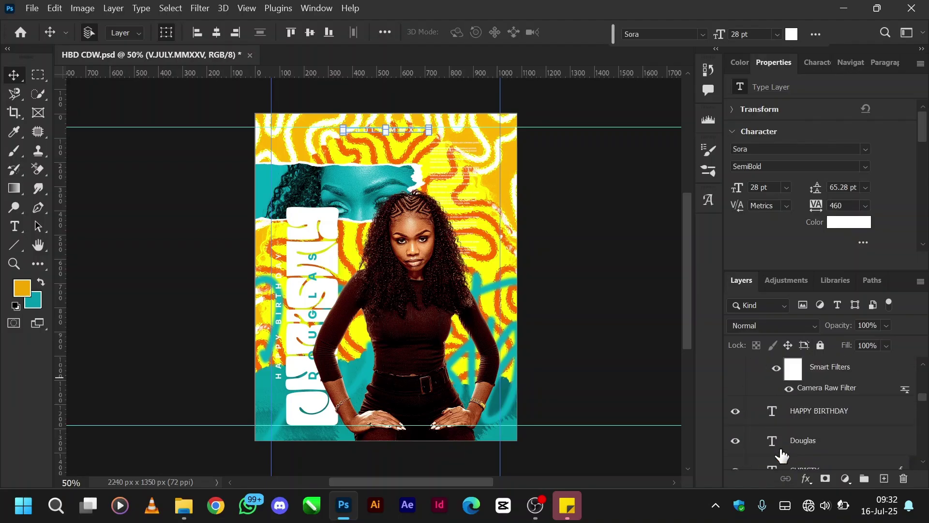
{"action": "scroll", "coordinate": [782, 455], "scroll_direction": "up", "scroll_amount": 10}
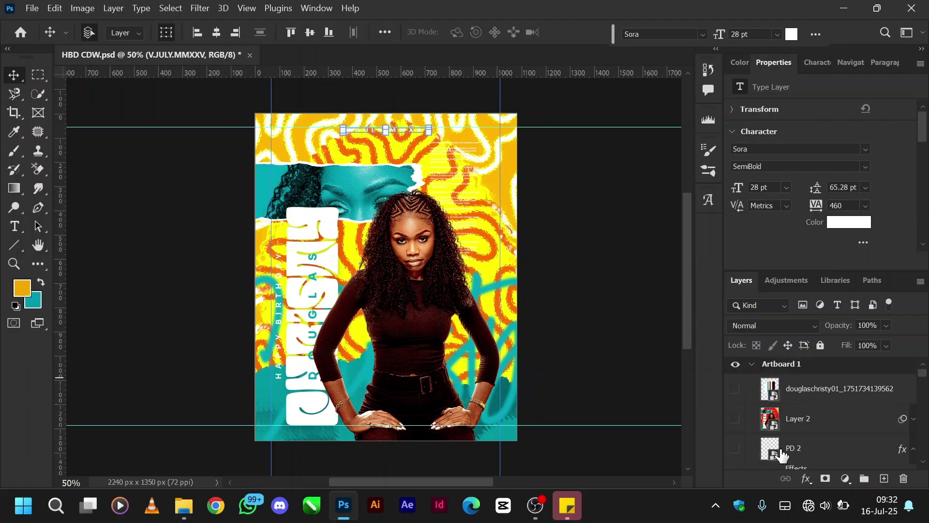
{"action": "scroll", "coordinate": [782, 454], "scroll_direction": "down", "scroll_amount": 3}
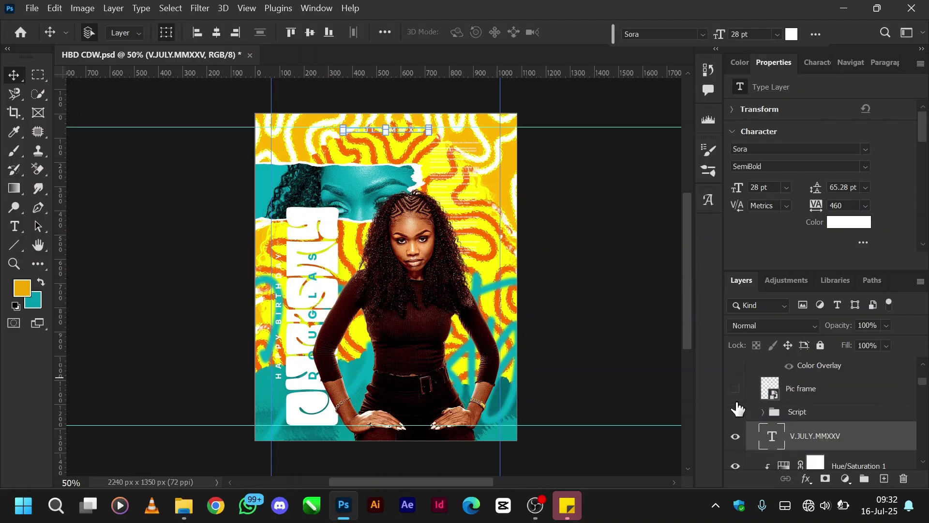
{"action": "left_click", "coordinate": [823, 437]}
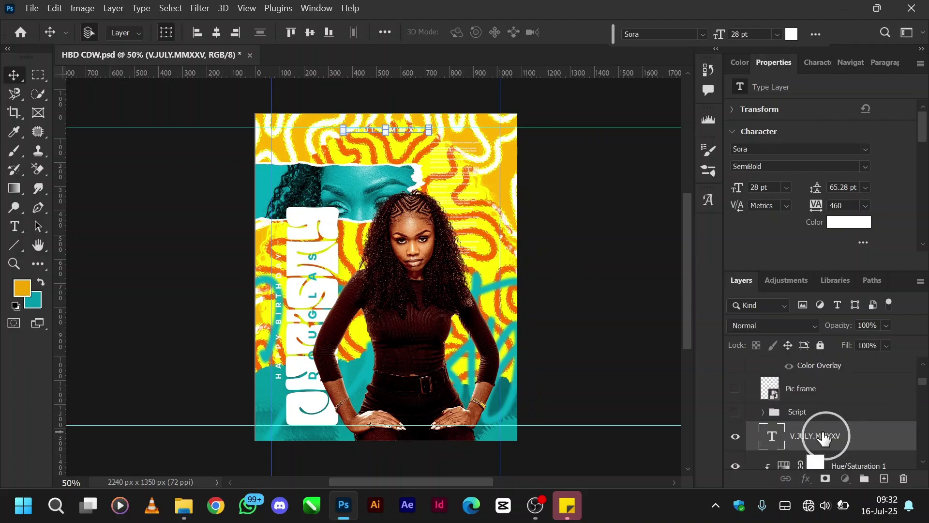
{"action": "left_click", "coordinate": [467, 179]}
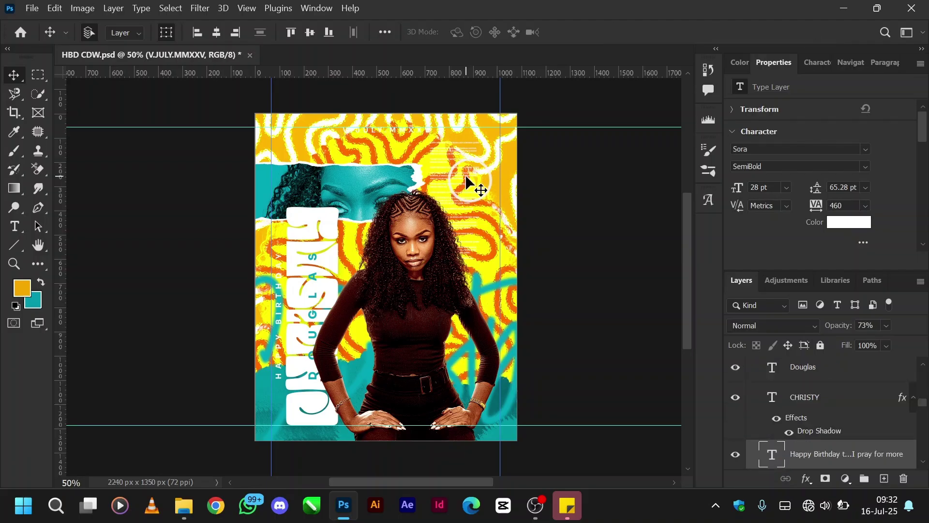
{"action": "left_click", "coordinate": [412, 132]}
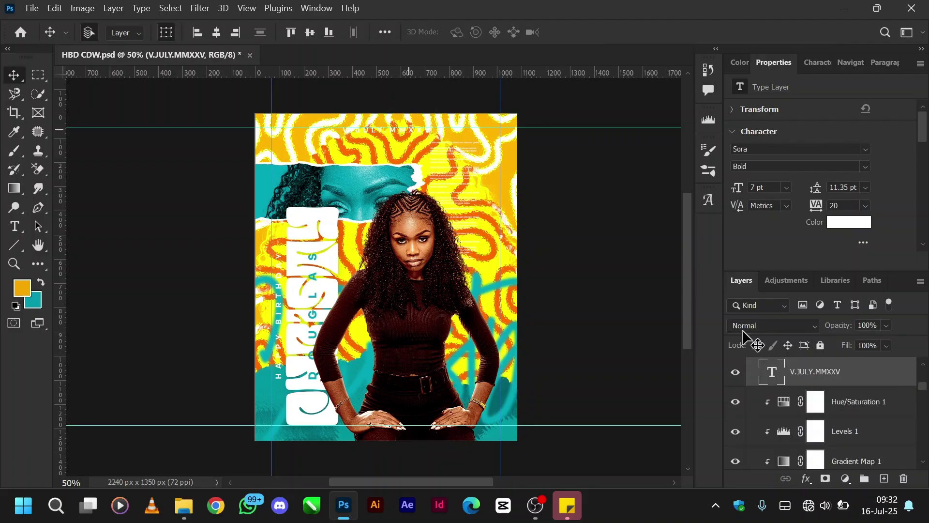
{"action": "left_click", "coordinate": [804, 381]}
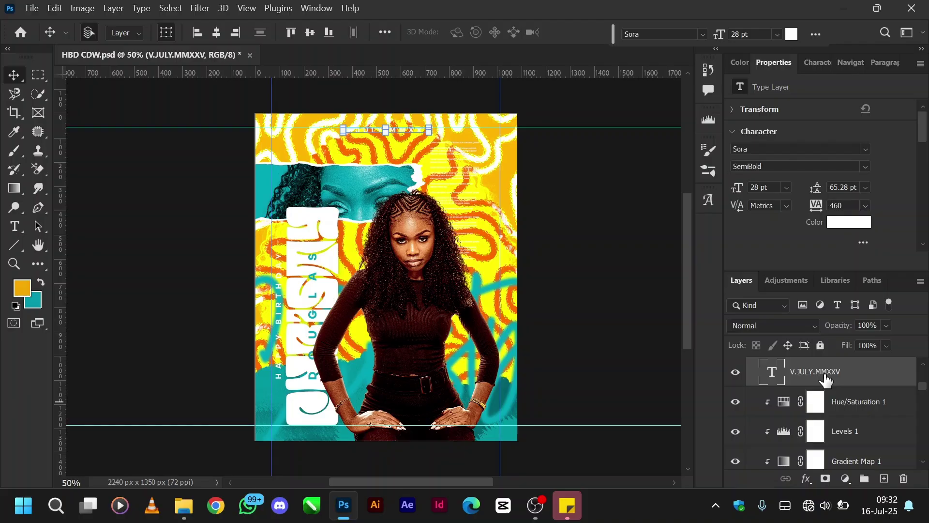
{"action": "scroll", "coordinate": [827, 381], "scroll_direction": "up", "scroll_amount": 1}
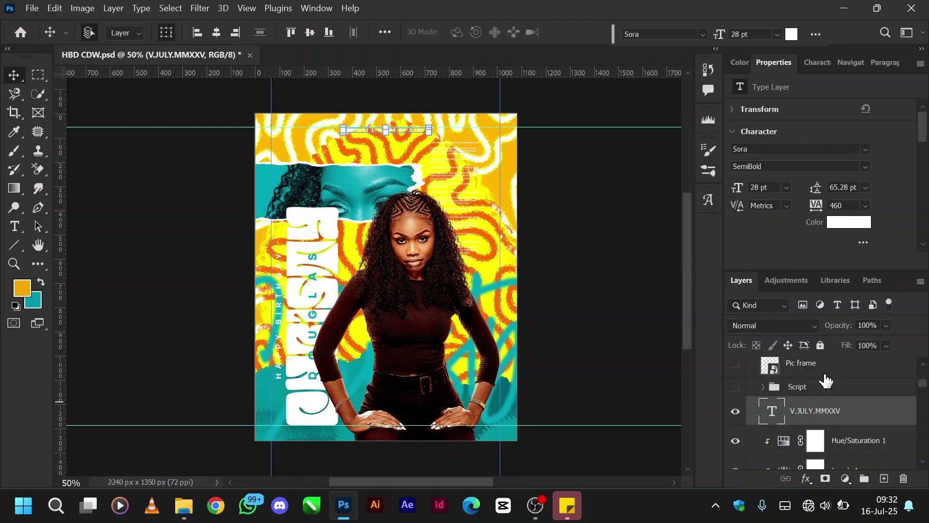
Make the Script group visible, expand it, and select the Eskel and ZigZag copy layers.
{"action": "left_click", "coordinate": [735, 387]}
{"action": "left_click", "coordinate": [798, 387]}
{"action": "left_click", "coordinate": [763, 387]}
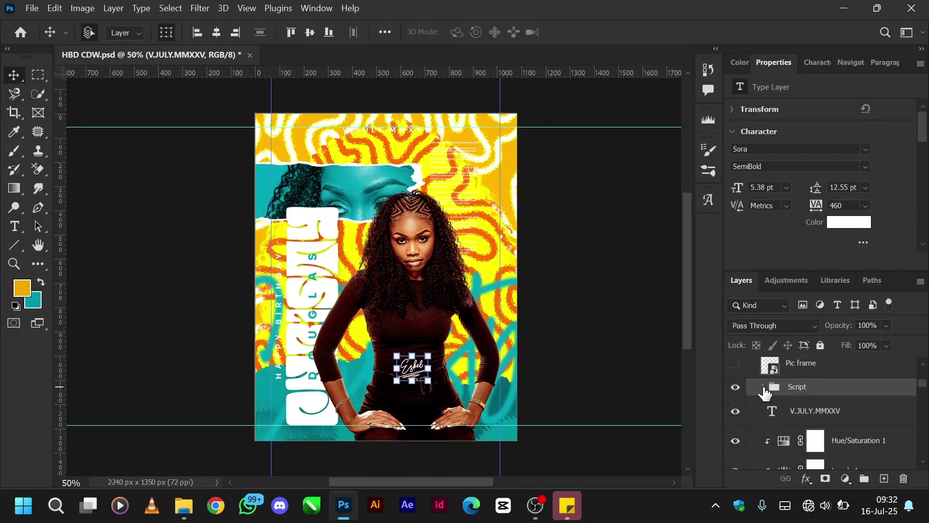
{"action": "left_click", "coordinate": [816, 411]}
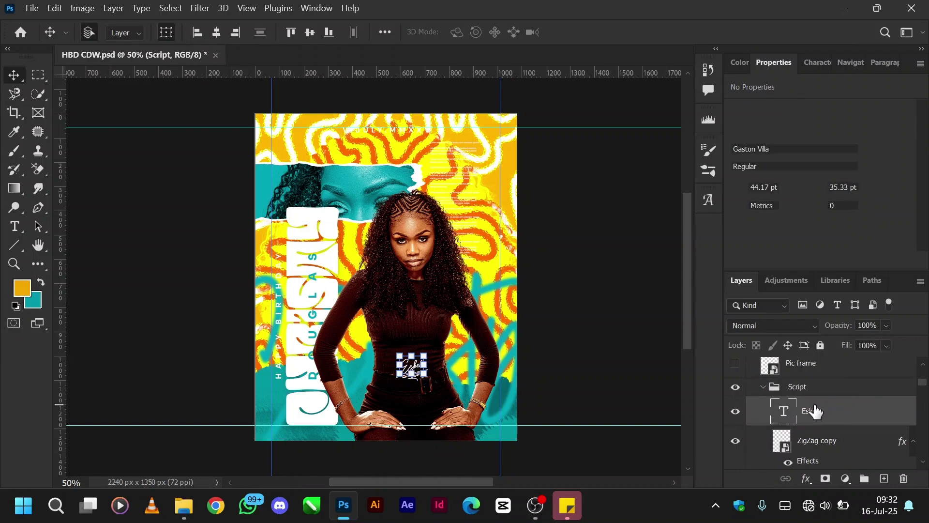
{"action": "left_click", "coordinate": [806, 440]}
Toggle the ZigZag copy layer effects off and back on, leaving its white stroke showing.
{"action": "scroll", "coordinate": [806, 447], "scroll_direction": "down", "scroll_amount": 1}
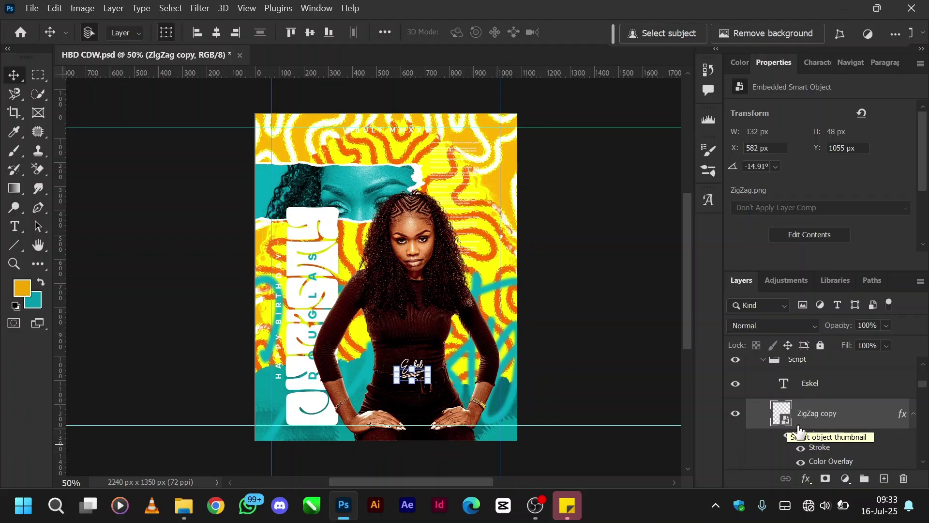
{"action": "scroll", "coordinate": [826, 442], "scroll_direction": "down", "scroll_amount": 1}
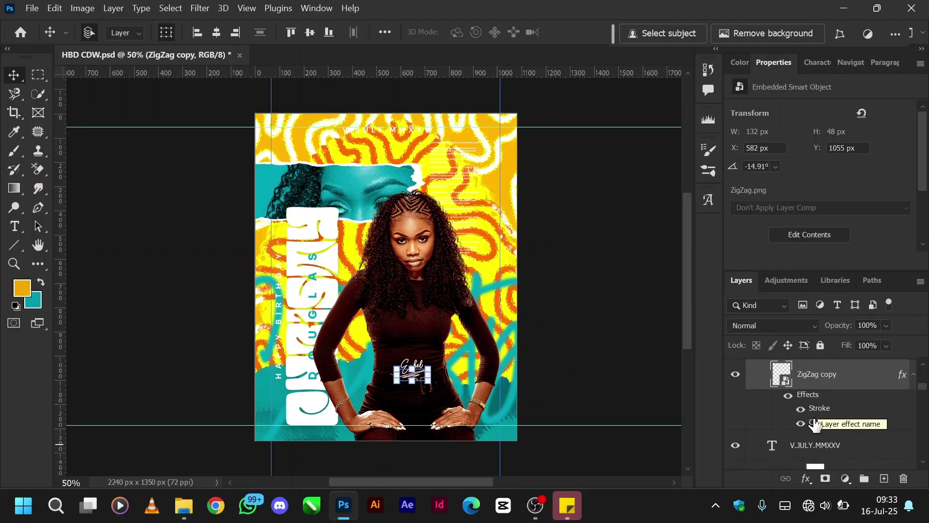
{"action": "left_click", "coordinate": [788, 395]}
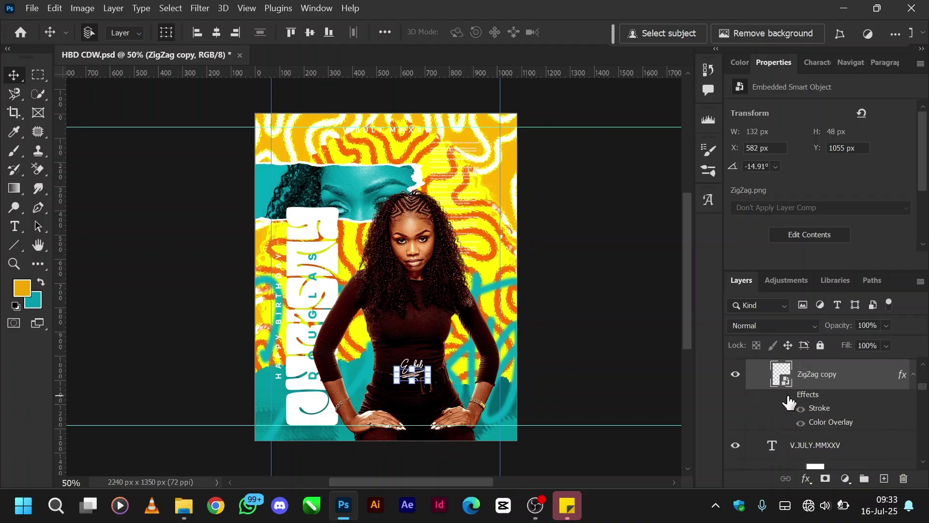
{"action": "left_click", "coordinate": [788, 396]}
{"action": "scroll", "coordinate": [829, 428], "scroll_direction": "up", "scroll_amount": 2}
{"action": "right_click", "coordinate": [845, 460]}
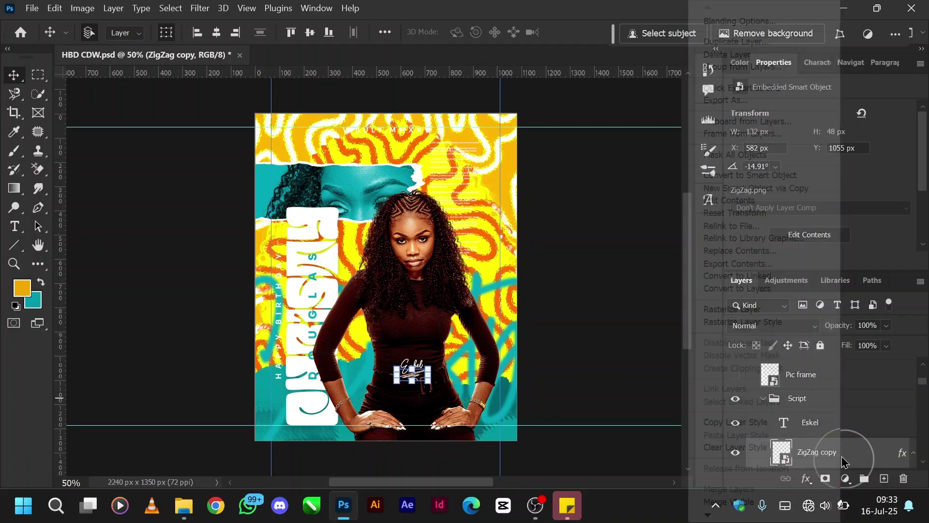
{"action": "left_click", "coordinate": [859, 457]}
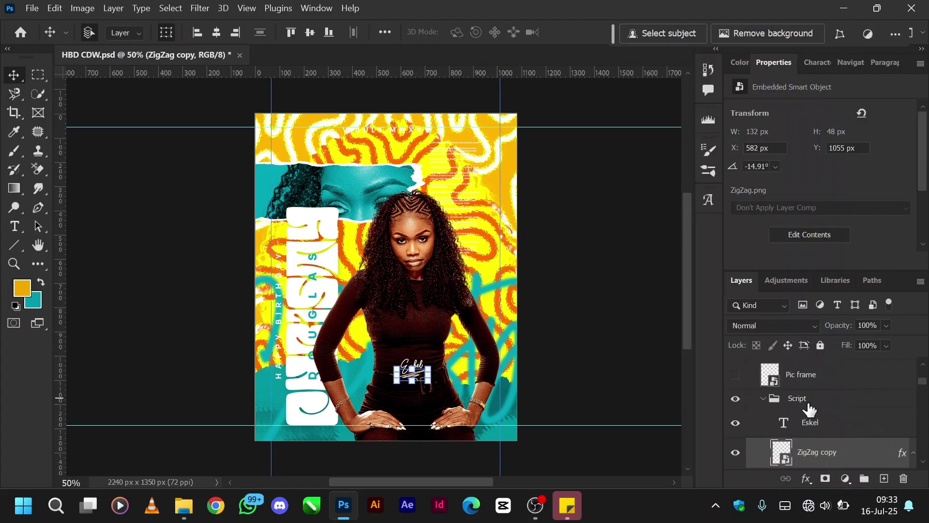
{"action": "left_click", "coordinate": [765, 399]}
{"action": "scroll", "coordinate": [804, 408], "scroll_direction": "up", "scroll_amount": 1}
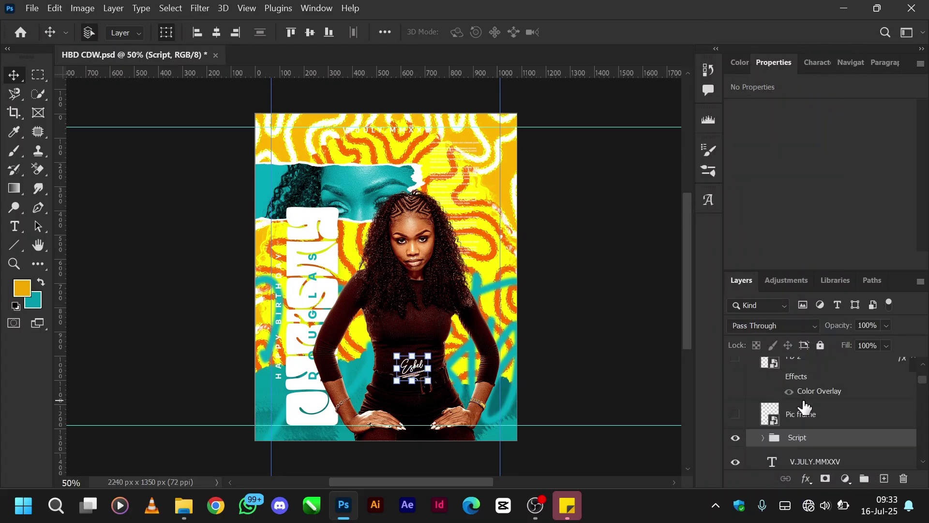
{"action": "scroll", "coordinate": [741, 426], "scroll_direction": "up", "scroll_amount": 1}
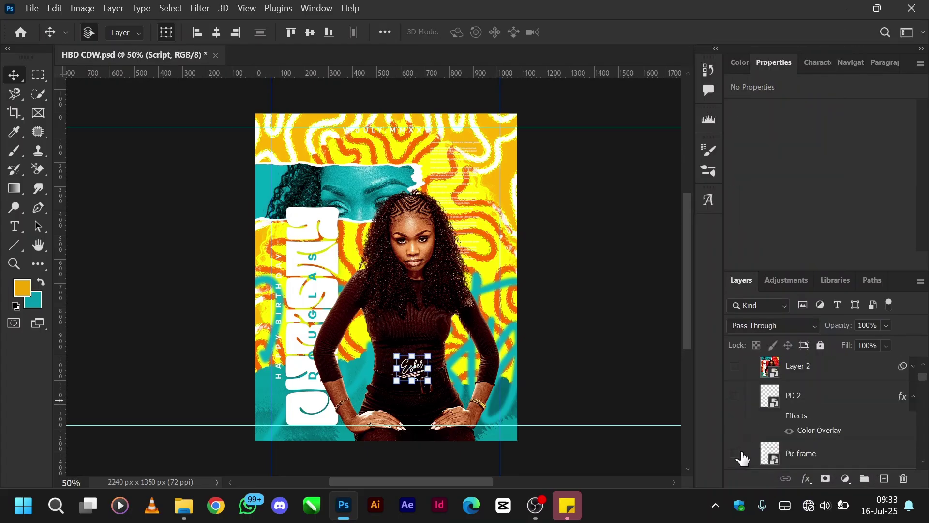
{"action": "left_click", "coordinate": [736, 454]}
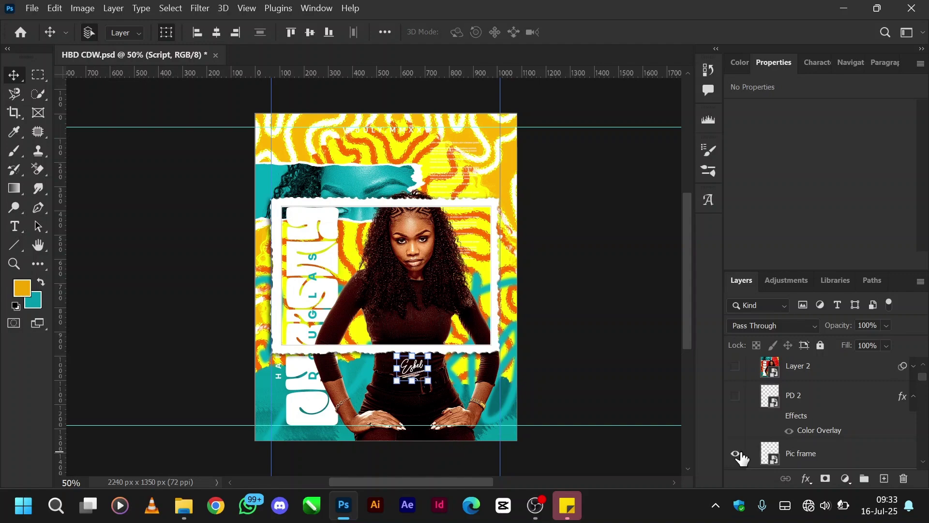
{"action": "left_click", "coordinate": [736, 454]}
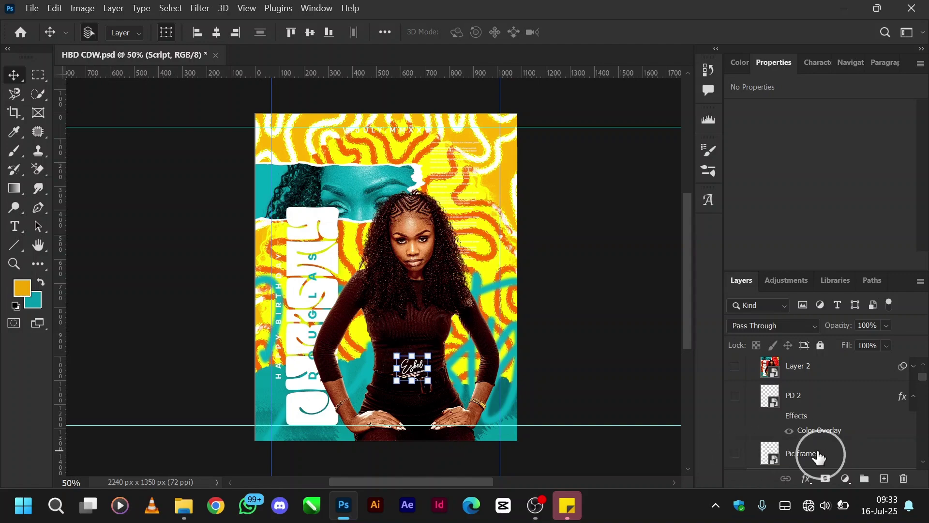
{"action": "left_click", "coordinate": [819, 457]}
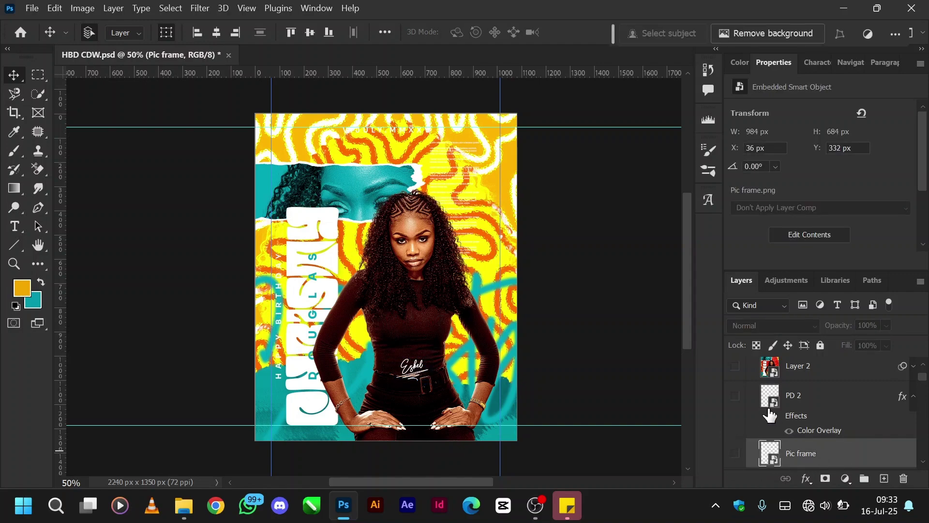
{"action": "scroll", "coordinate": [770, 415], "scroll_direction": "up", "scroll_amount": 2}
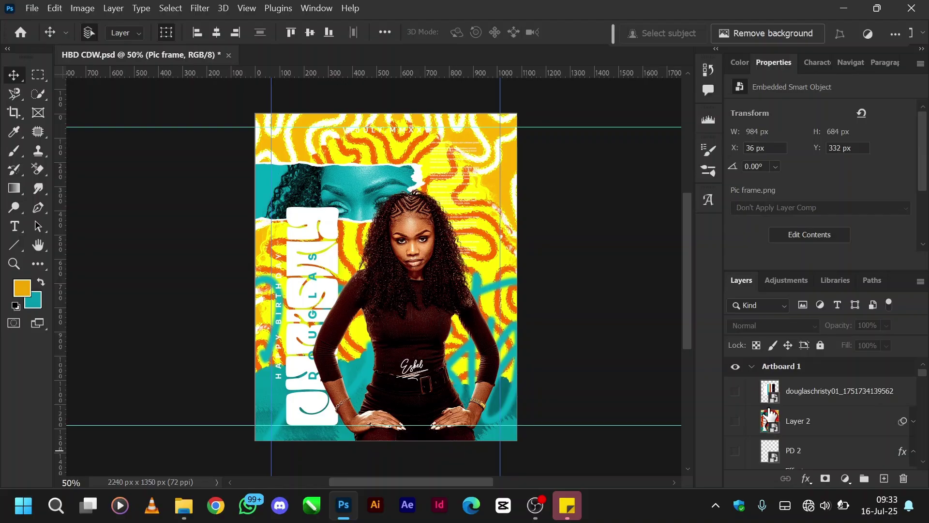
{"action": "scroll", "coordinate": [770, 415], "scroll_direction": "down", "scroll_amount": 1}
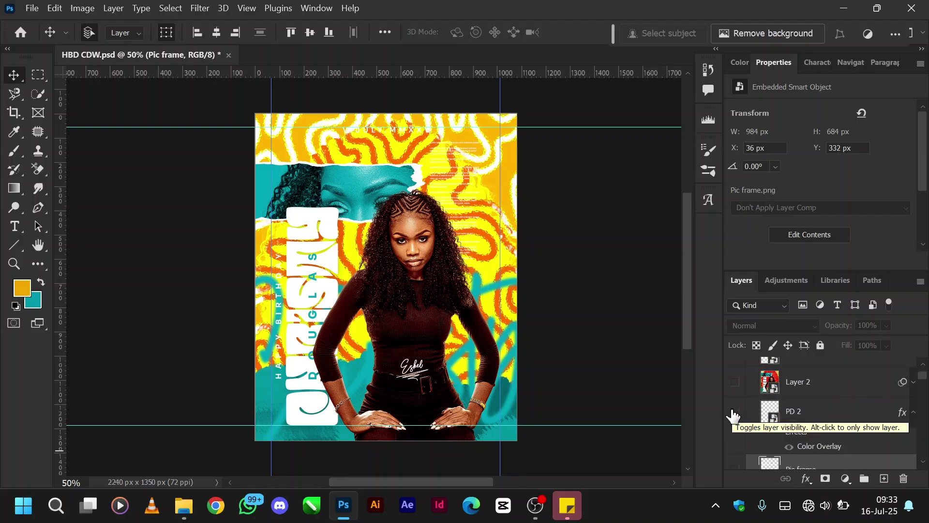
{"action": "left_click", "coordinate": [735, 382]}
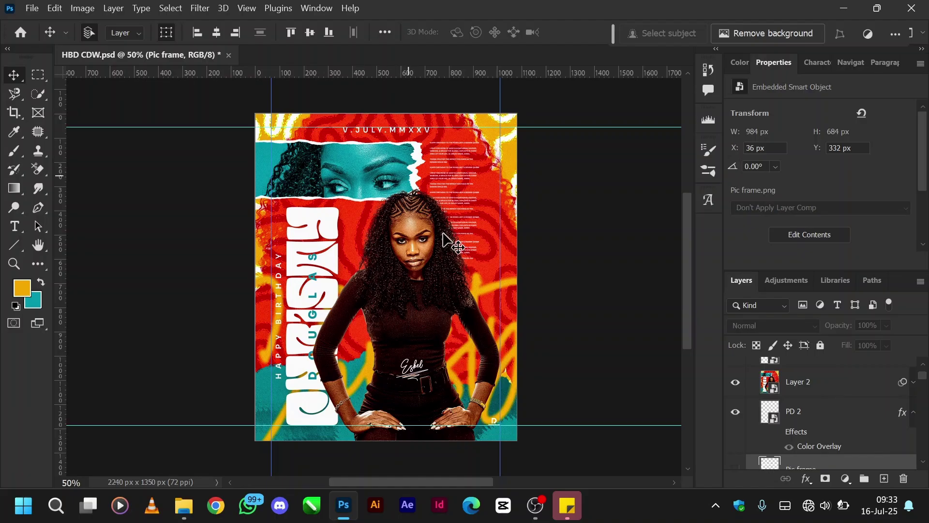
{"action": "left_click", "coordinate": [736, 388]}
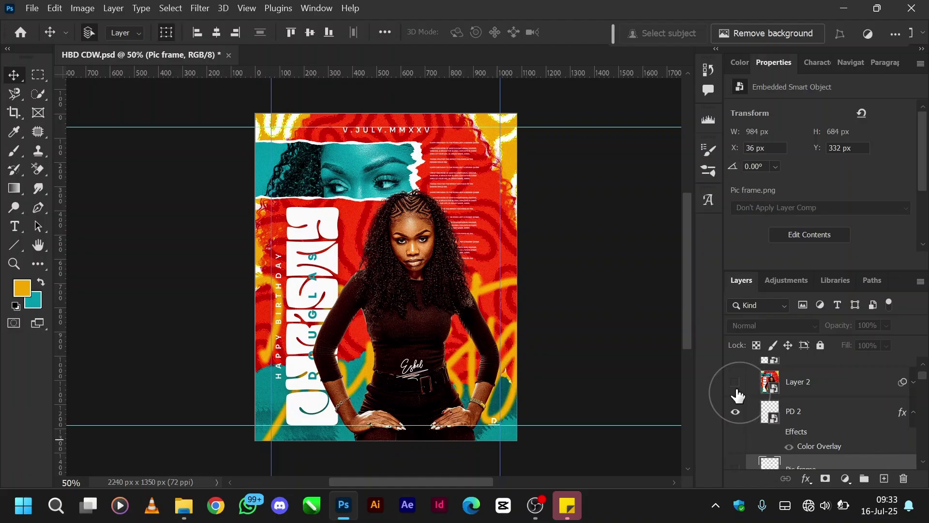
Select the CDW2 copy layer and open its smart object as CDW2.png.
{"action": "scroll", "coordinate": [803, 398], "scroll_direction": "up", "scroll_amount": 2}
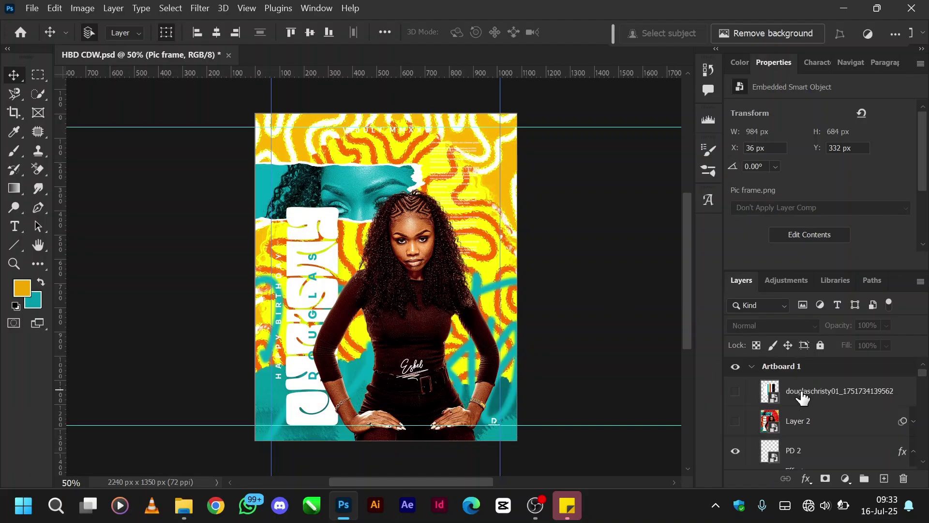
{"action": "scroll", "coordinate": [803, 397], "scroll_direction": "down", "scroll_amount": 10}
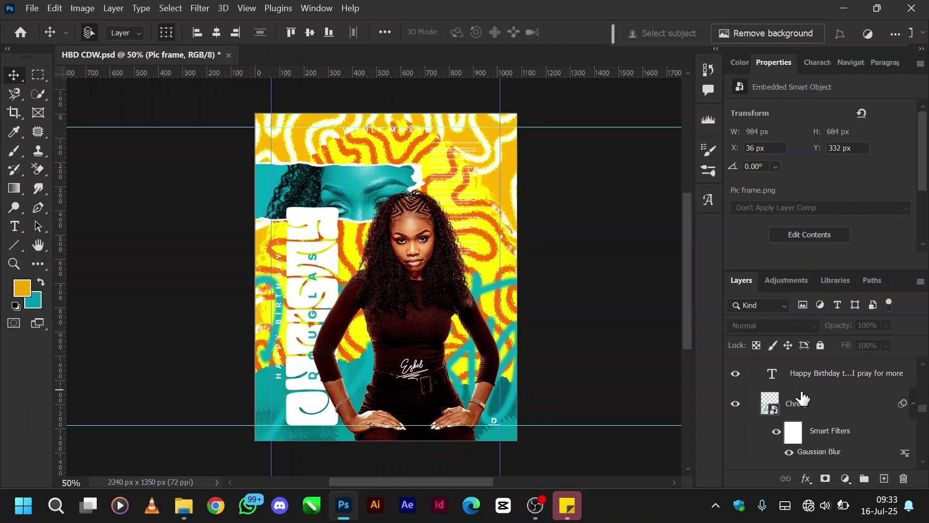
{"action": "scroll", "coordinate": [803, 398], "scroll_direction": "down", "scroll_amount": 6}
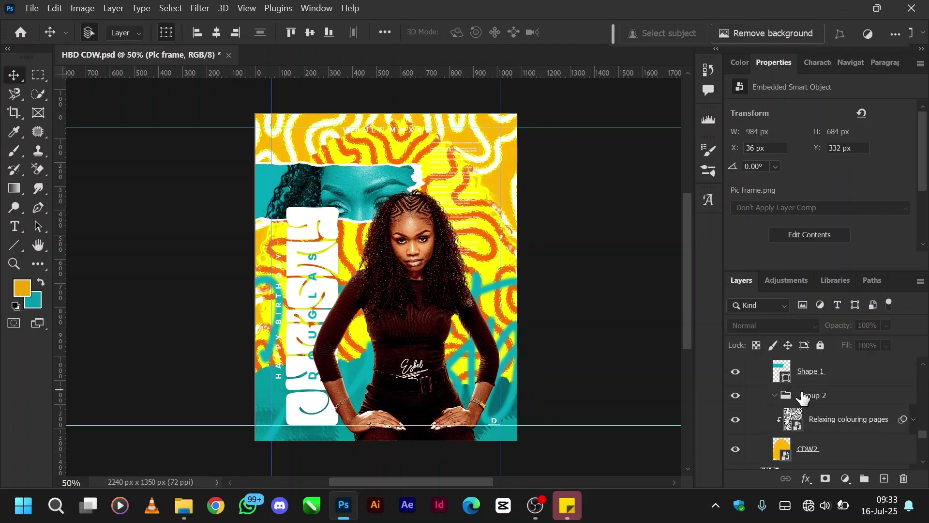
{"action": "scroll", "coordinate": [803, 398], "scroll_direction": "up", "scroll_amount": 4}
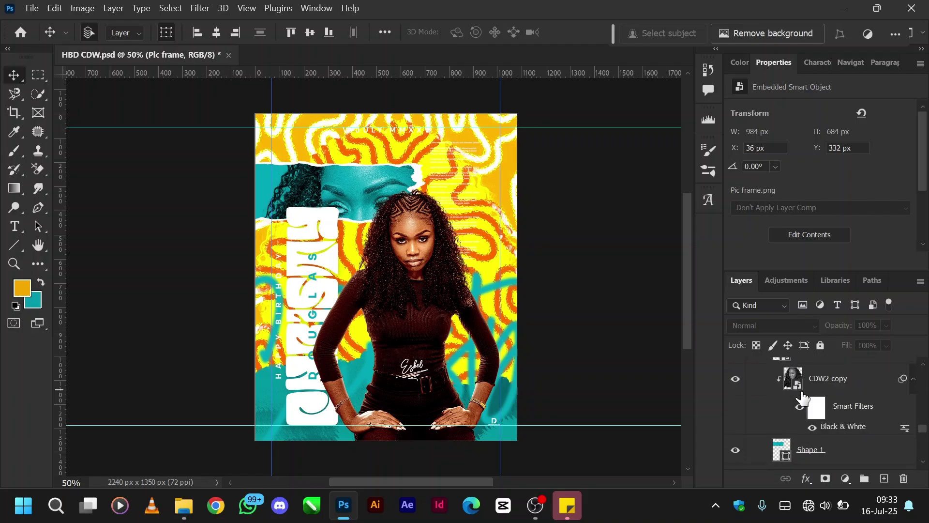
{"action": "left_click", "coordinate": [840, 382]}
{"action": "scroll", "coordinate": [840, 382], "scroll_direction": "down", "scroll_amount": 1}
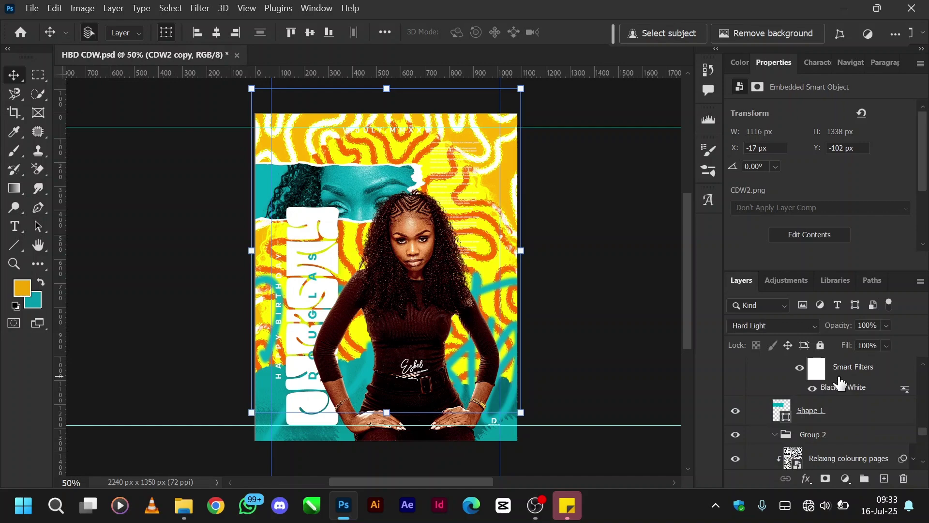
{"action": "scroll", "coordinate": [840, 383], "scroll_direction": "up", "scroll_amount": 2}
{"action": "scroll", "coordinate": [828, 416], "scroll_direction": "down", "scroll_amount": 1}
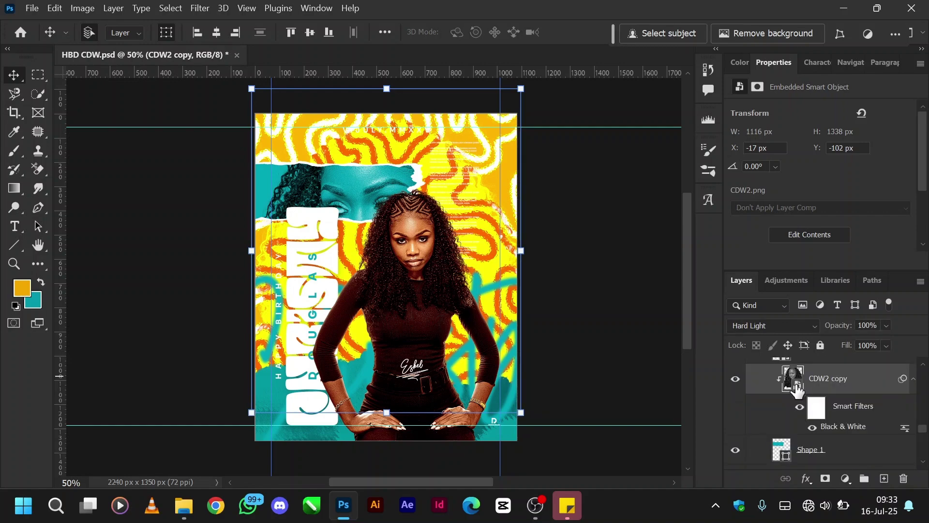
{"action": "scroll", "coordinate": [796, 387], "scroll_direction": "up", "scroll_amount": 1}
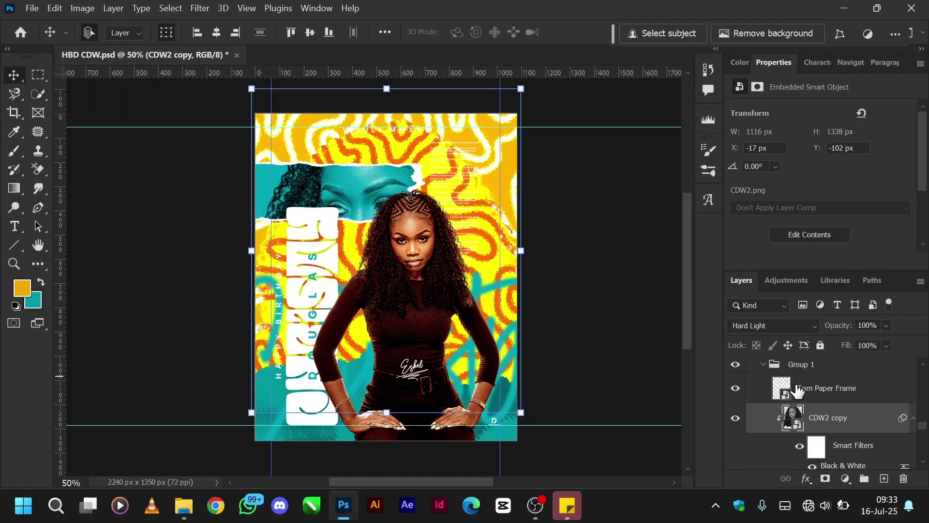
{"action": "double_click", "coordinate": [797, 429]}
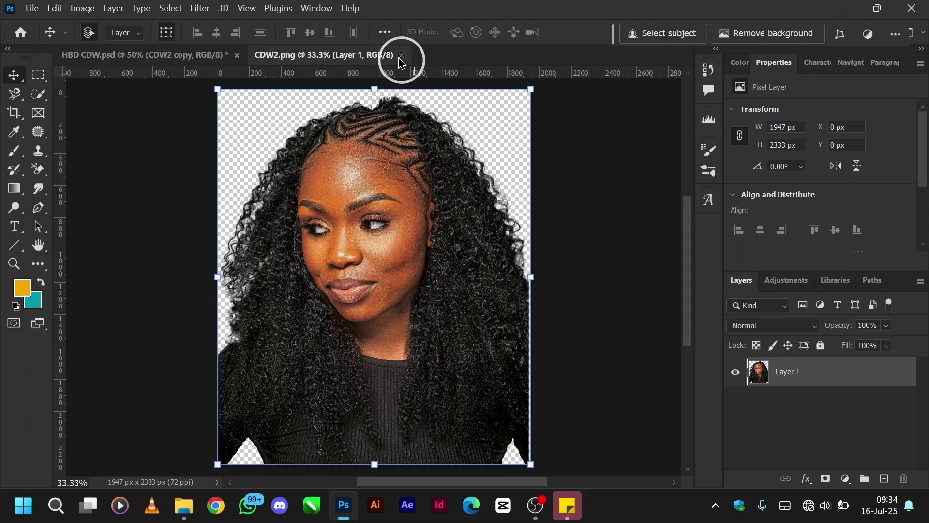
Close CDW2.png and confirm CDW2 copy keeps its Hard Light blend mode.
{"action": "left_click", "coordinate": [401, 55]}
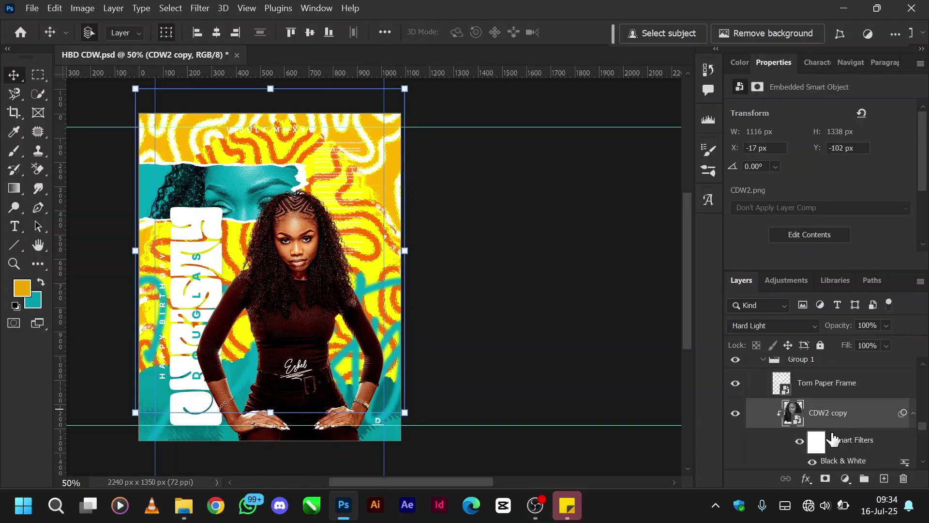
{"action": "scroll", "coordinate": [833, 439], "scroll_direction": "down", "scroll_amount": 1}
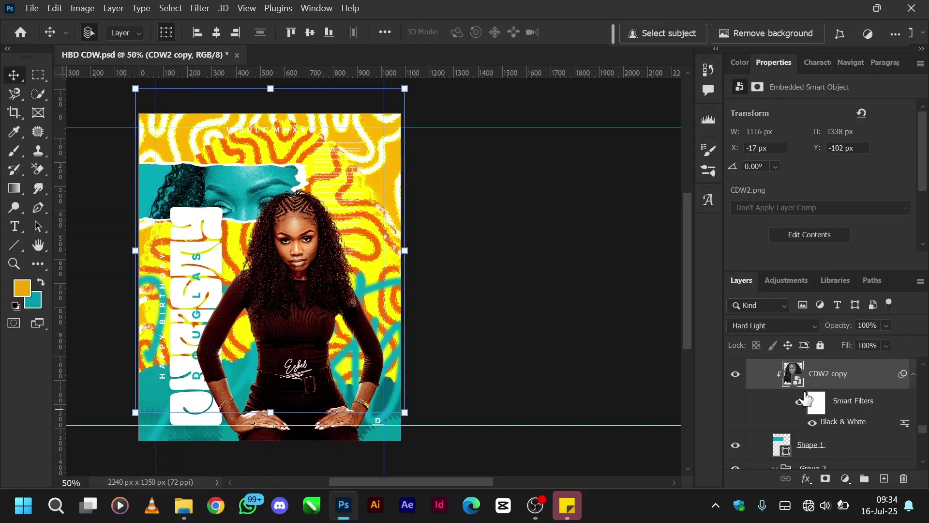
{"action": "scroll", "coordinate": [789, 409], "scroll_direction": "up", "scroll_amount": 1}
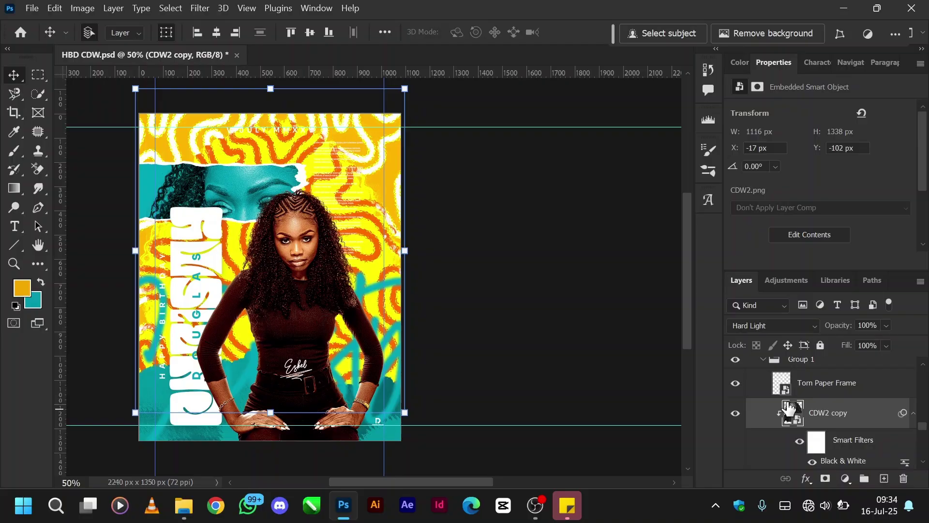
{"action": "scroll", "coordinate": [789, 409], "scroll_direction": "down", "scroll_amount": 1}
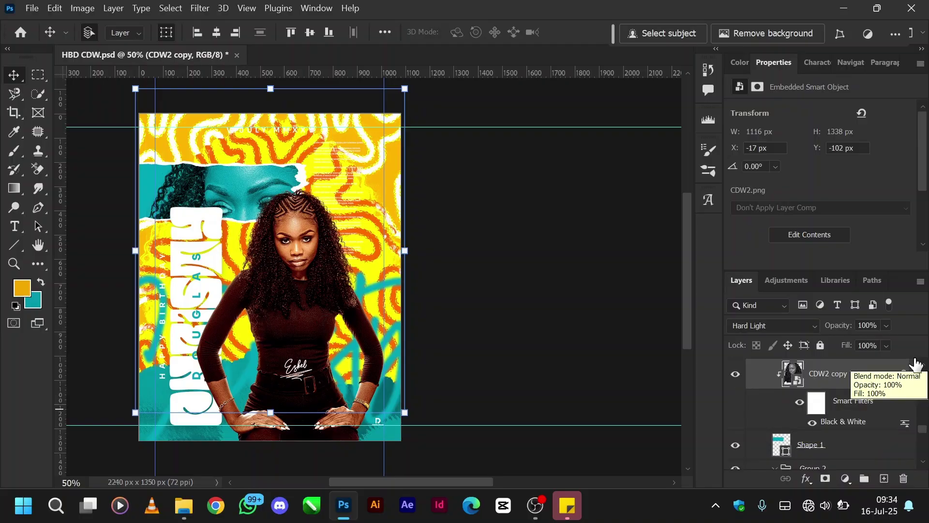
{"action": "left_click", "coordinate": [772, 326]}
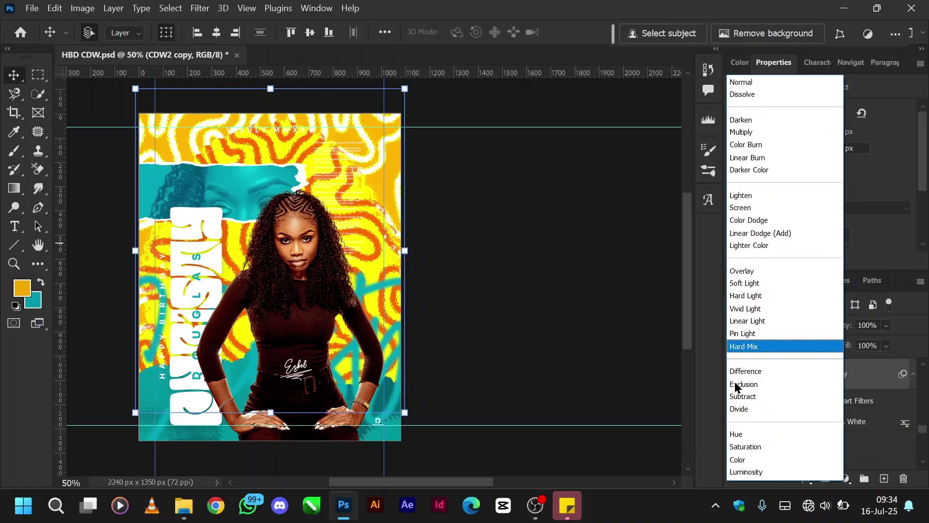
{"action": "left_click", "coordinate": [687, 418]}
Open CDW2's smart object, toggle its Color Overlay off and on, then close without saving.
{"action": "scroll", "coordinate": [853, 409], "scroll_direction": "down", "scroll_amount": 5}
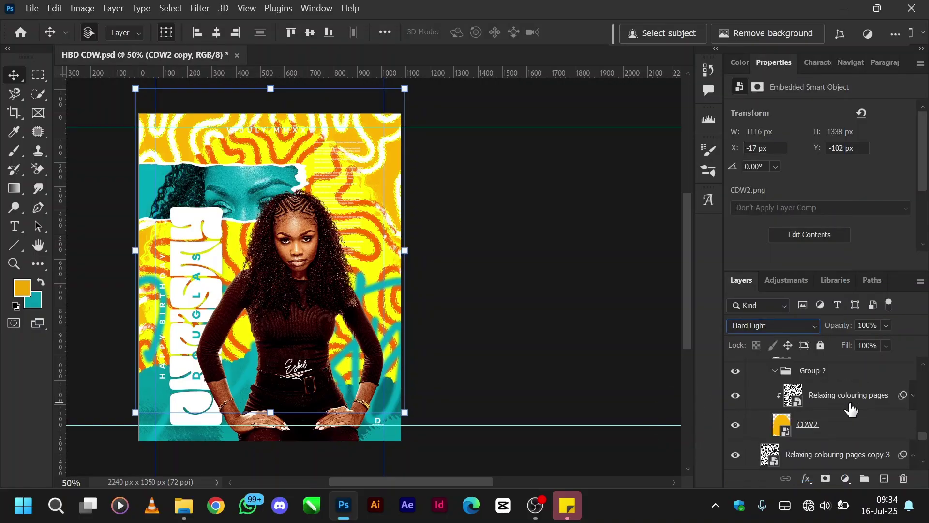
{"action": "double_click", "coordinate": [788, 393]}
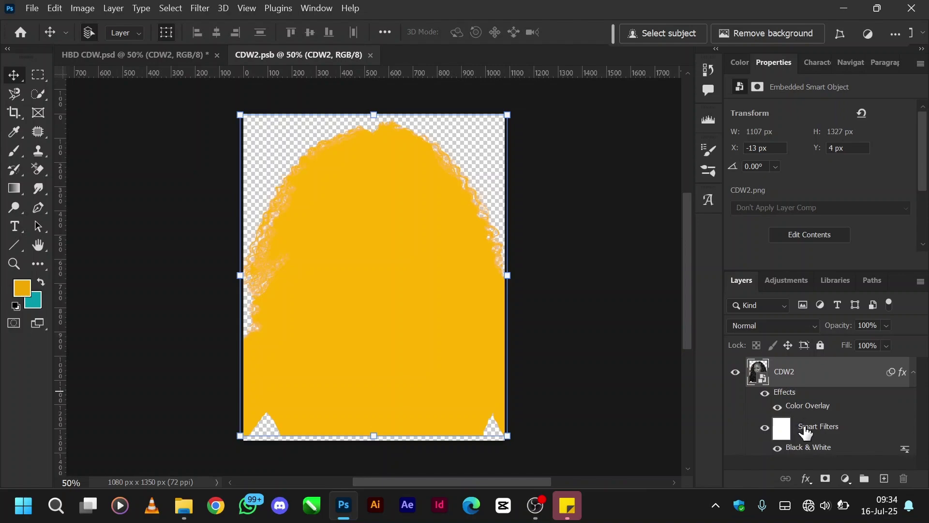
{"action": "left_click", "coordinate": [781, 409]}
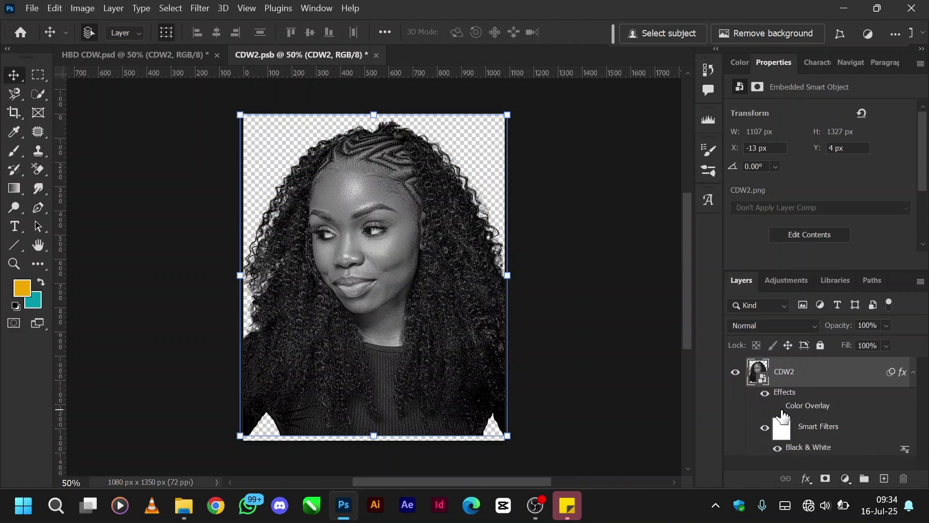
{"action": "left_click", "coordinate": [780, 408]}
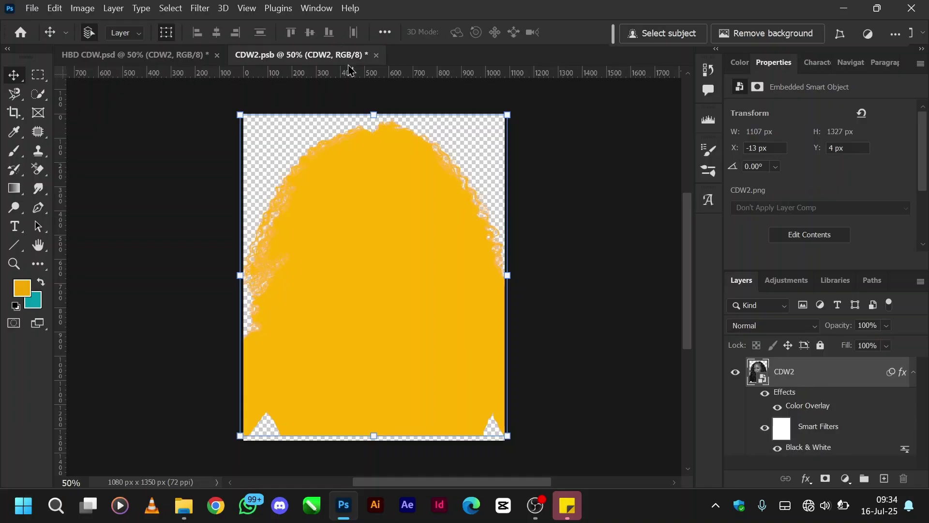
{"action": "left_click", "coordinate": [377, 57]}
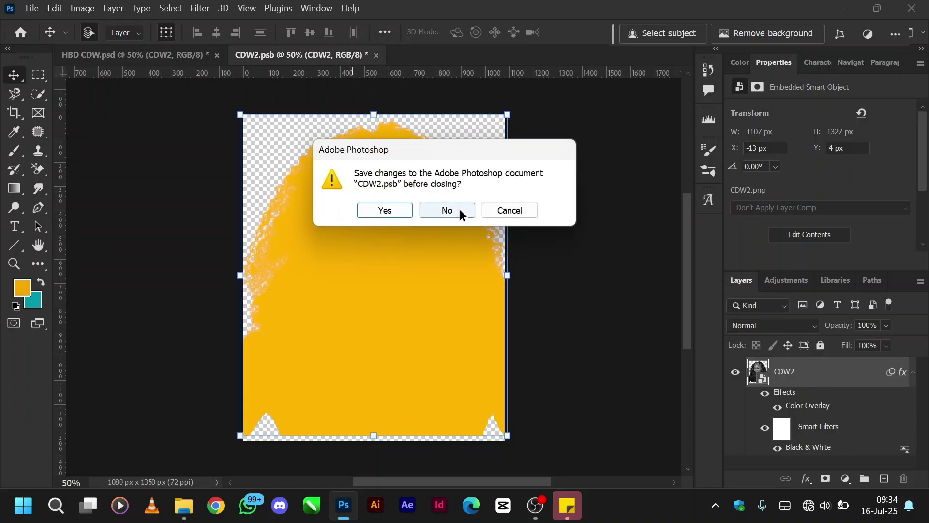
{"action": "left_click", "coordinate": [458, 211]}
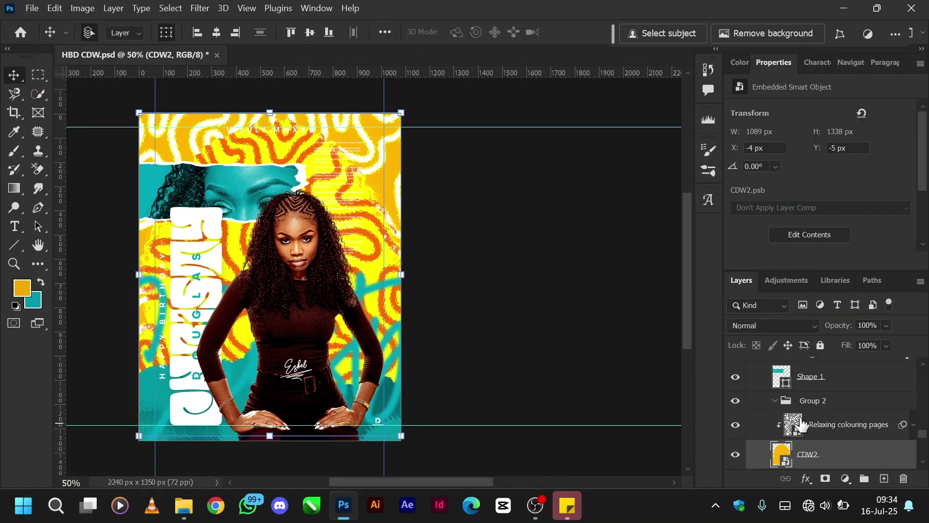
Show and select Layer 2 with its Camera Raw Filter, giving the poster a red-orange background.
{"action": "scroll", "coordinate": [474, 401], "scroll_direction": "left", "scroll_amount": 4}
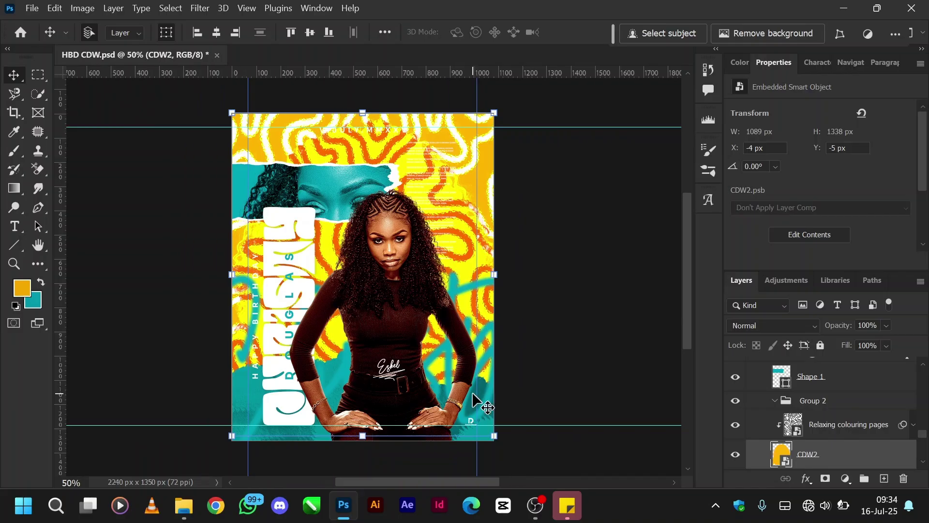
{"action": "scroll", "coordinate": [833, 401], "scroll_direction": "up", "scroll_amount": 5}
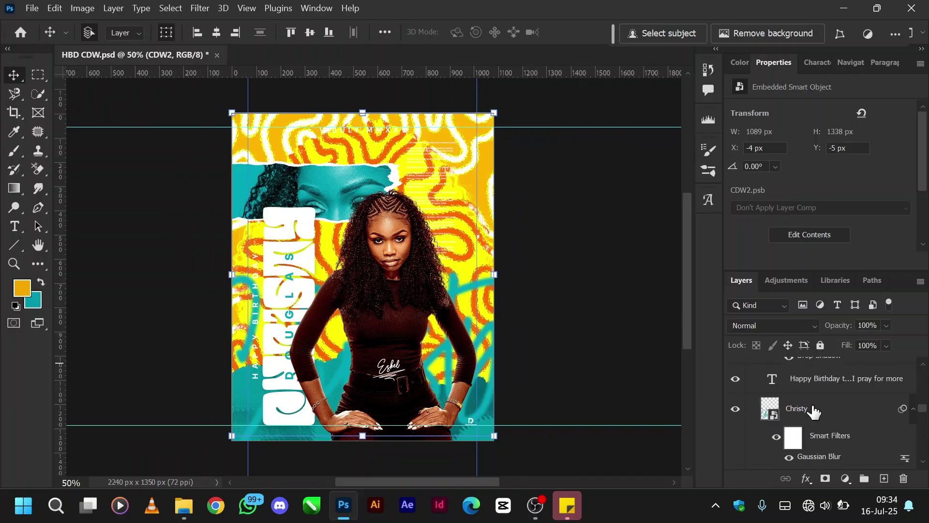
{"action": "scroll", "coordinate": [813, 411], "scroll_direction": "up", "scroll_amount": 5}
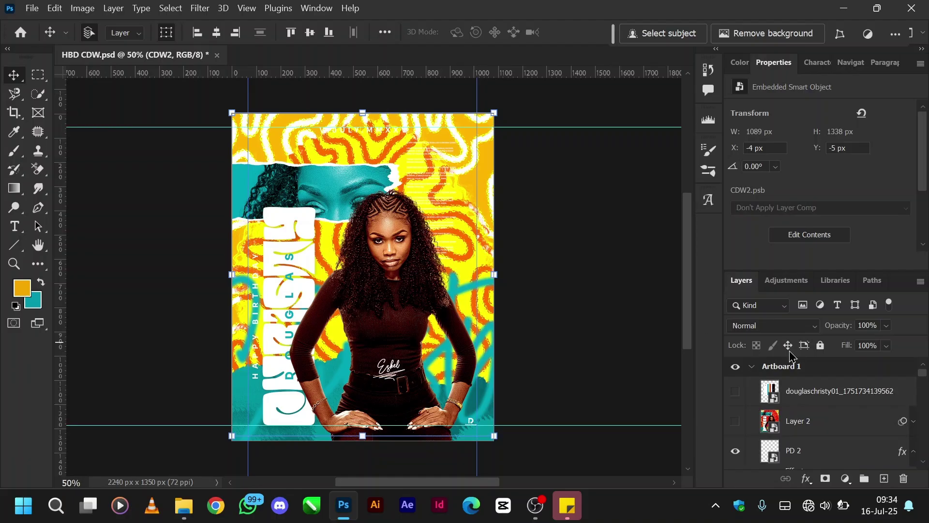
{"action": "left_click", "coordinate": [913, 422]}
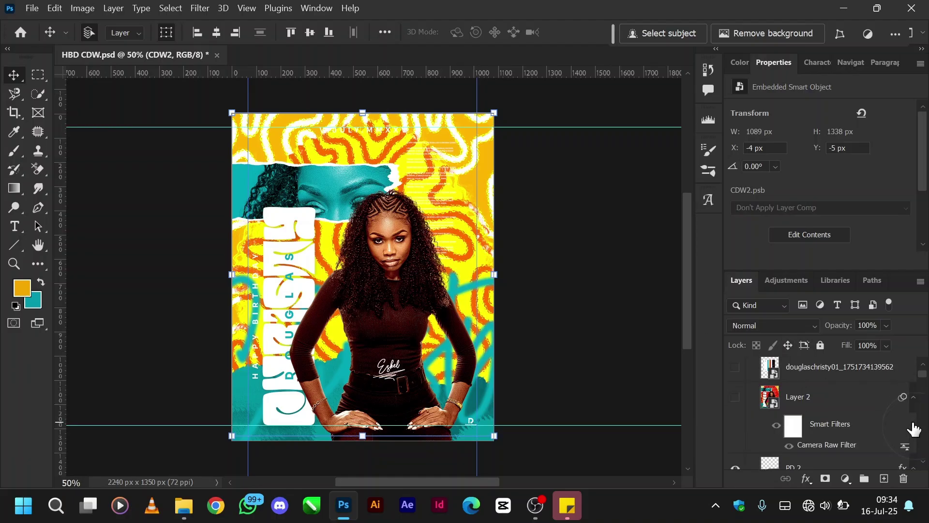
{"action": "left_click", "coordinate": [736, 398]}
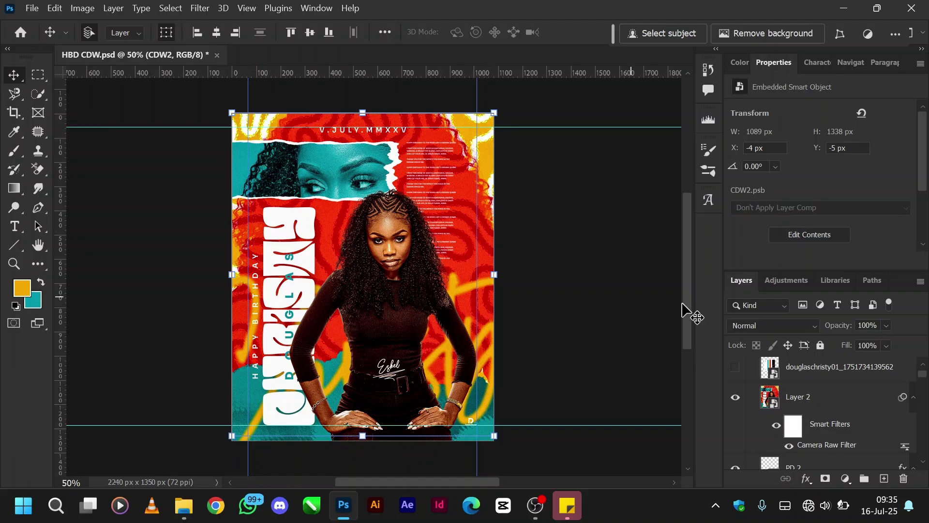
{"action": "left_click", "coordinate": [772, 404]}
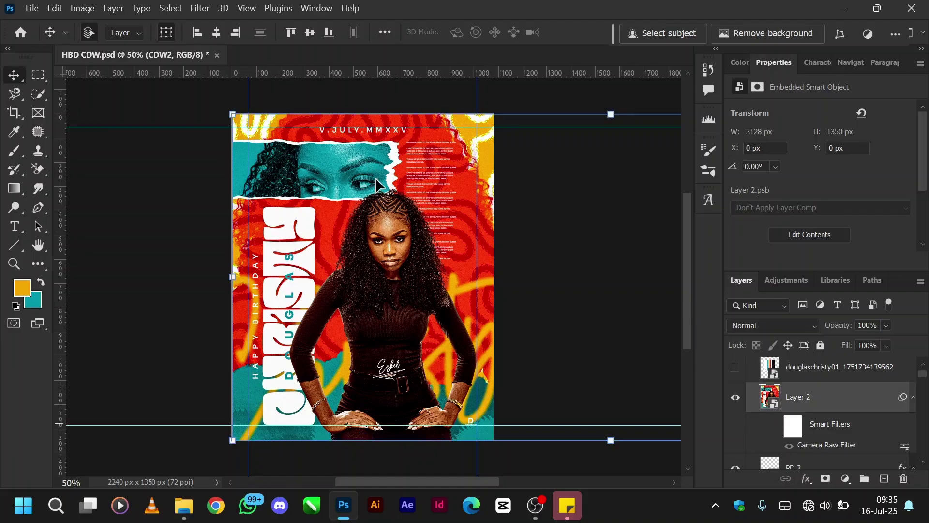
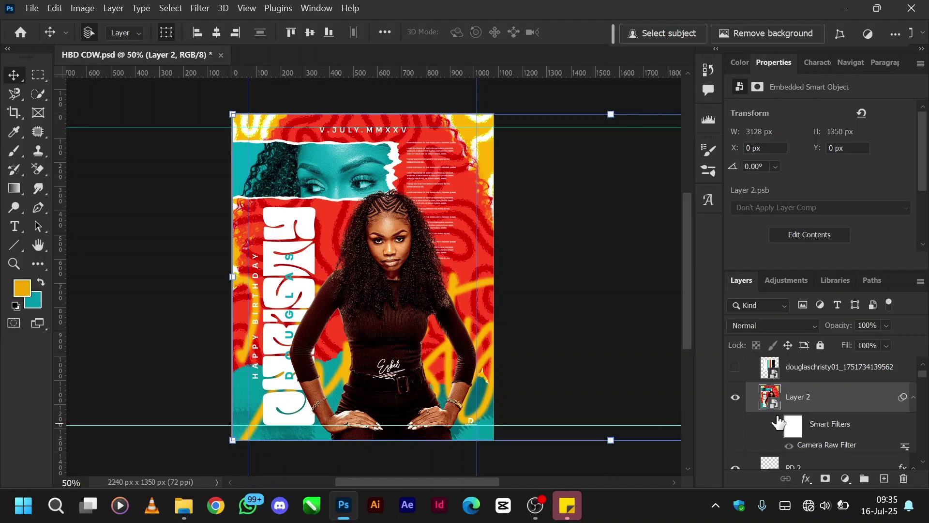
Compare the portrait's smart-filter grading, then collapse Artboard 1 and show Artboard 2.
{"action": "left_click", "coordinate": [778, 426]}
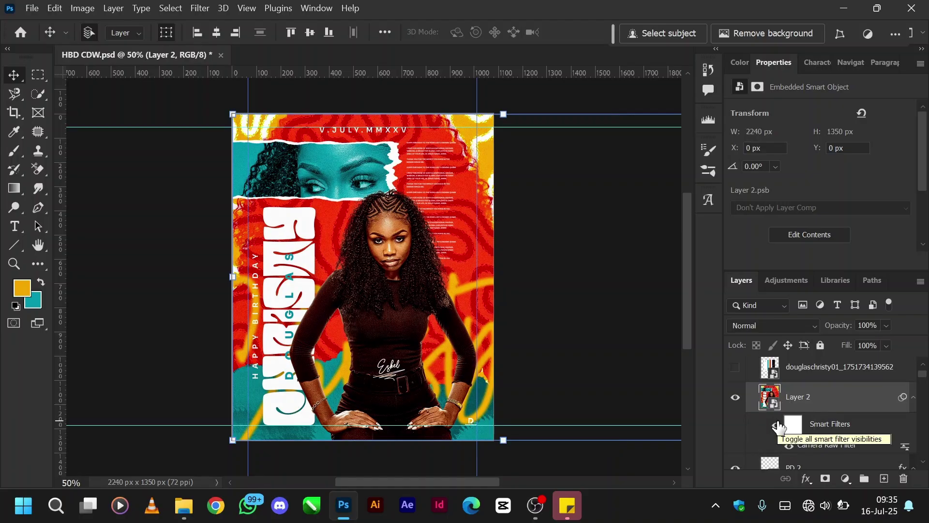
{"action": "scroll", "coordinate": [818, 405], "scroll_direction": "up", "scroll_amount": 1}
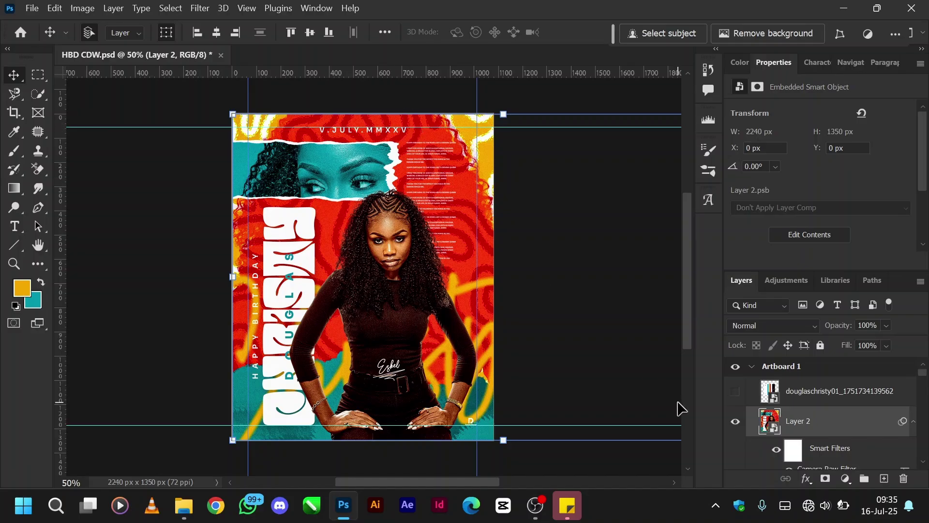
{"action": "left_click", "coordinate": [753, 367]}
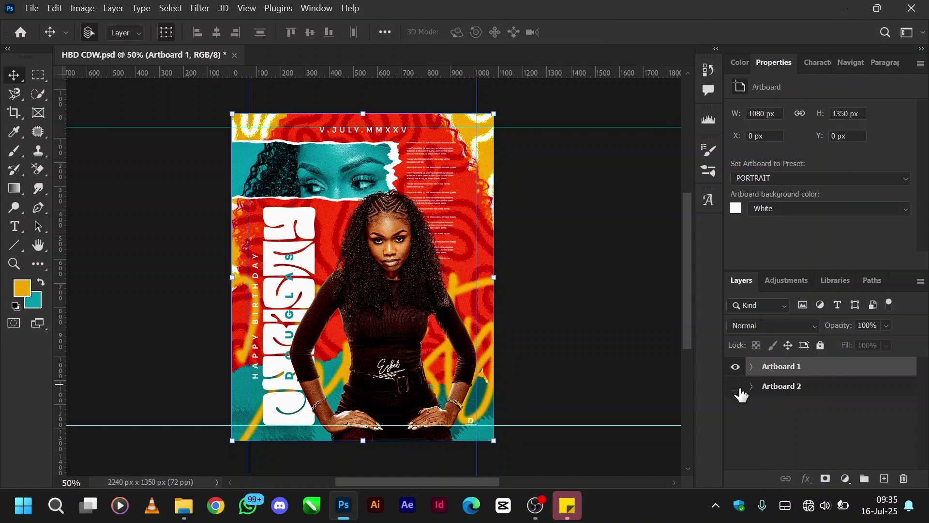
{"action": "left_click", "coordinate": [736, 387]}
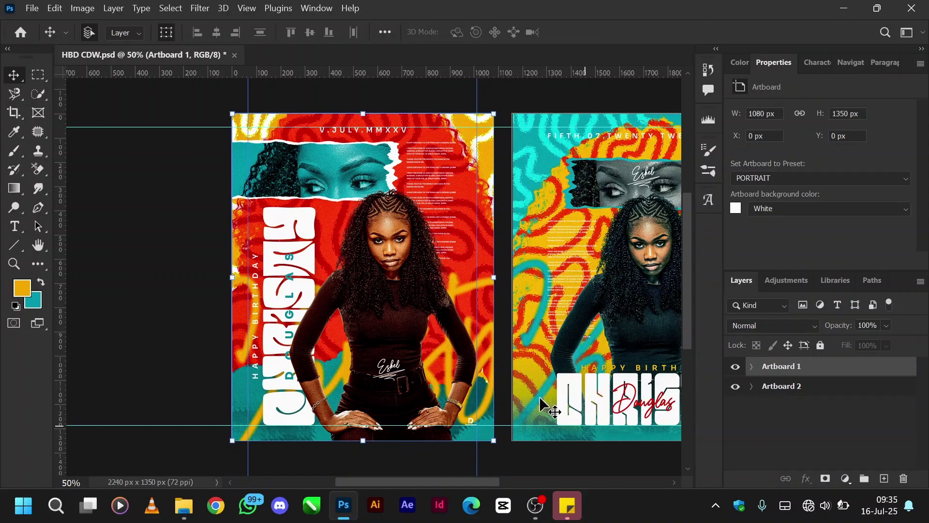
{"action": "scroll", "coordinate": [519, 376], "scroll_direction": "right", "scroll_amount": 5}
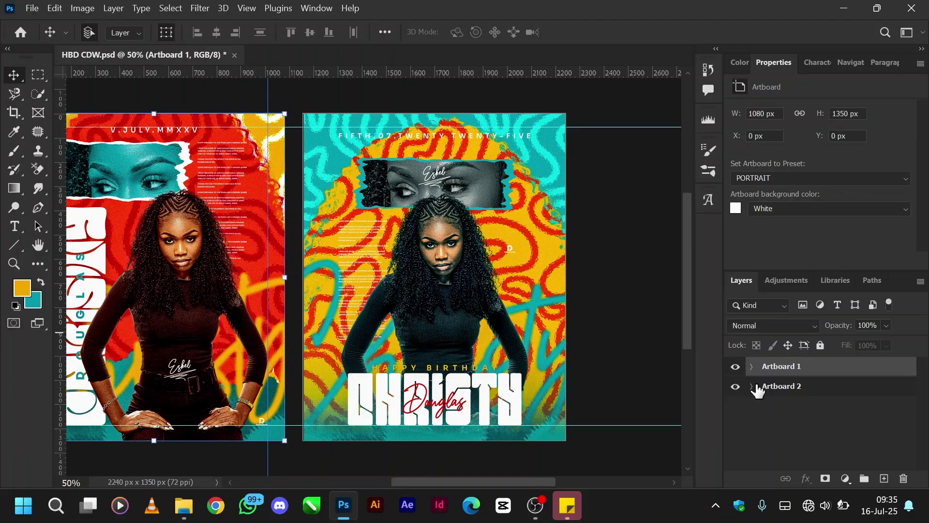
Expand Artboard 2 and hide its layers down through Color Fill 1.
{"action": "left_click", "coordinate": [753, 387]}
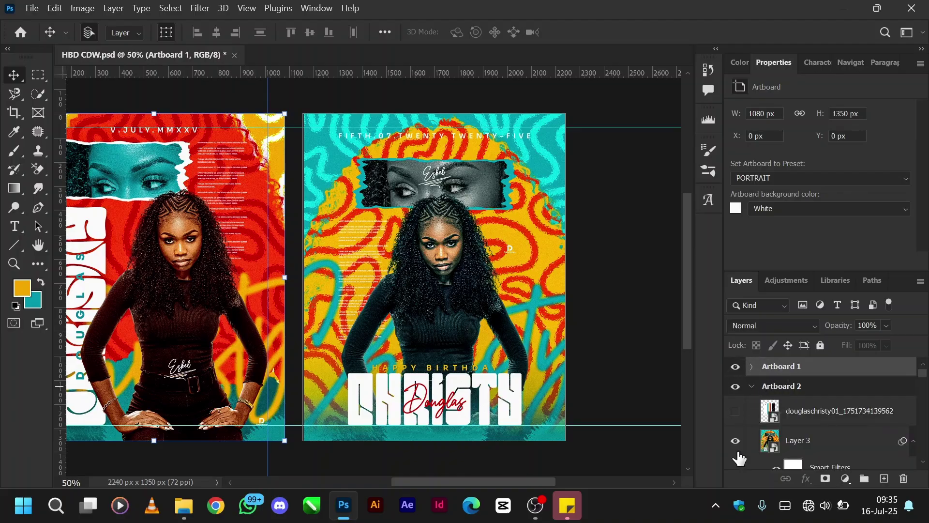
{"action": "scroll", "coordinate": [747, 445], "scroll_direction": "down", "scroll_amount": 1}
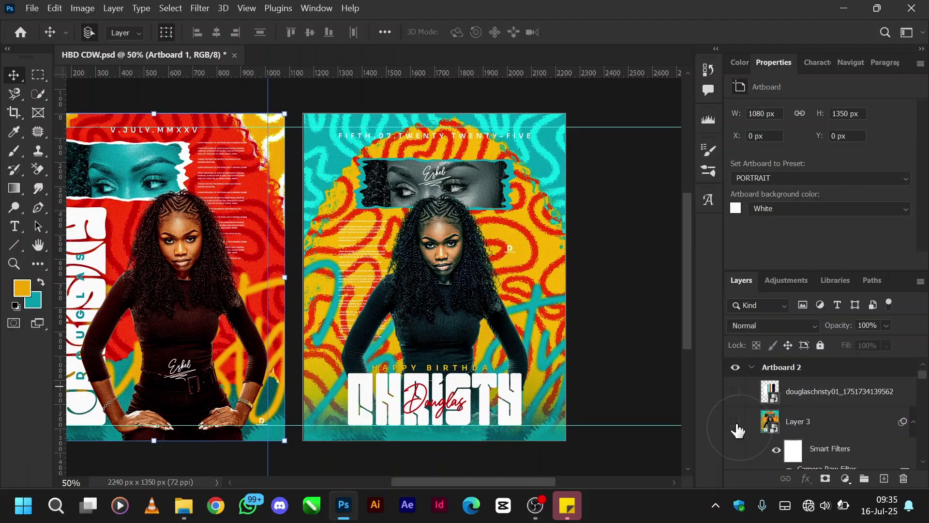
{"action": "scroll", "coordinate": [738, 431], "scroll_direction": "down", "scroll_amount": 3}
{"action": "scroll", "coordinate": [736, 460], "scroll_direction": "down", "scroll_amount": 5}
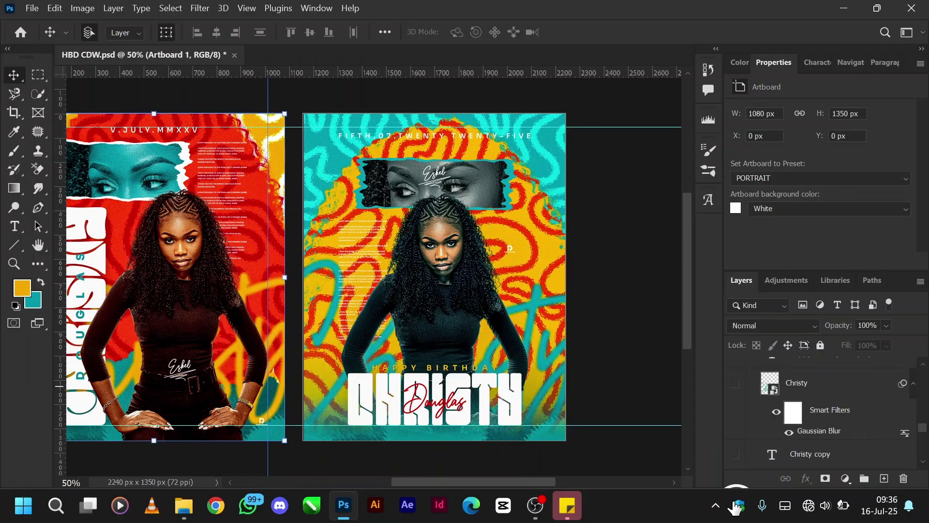
{"action": "left_click_drag", "start_coordinate": [741, 465], "coordinate": [742, 455]}
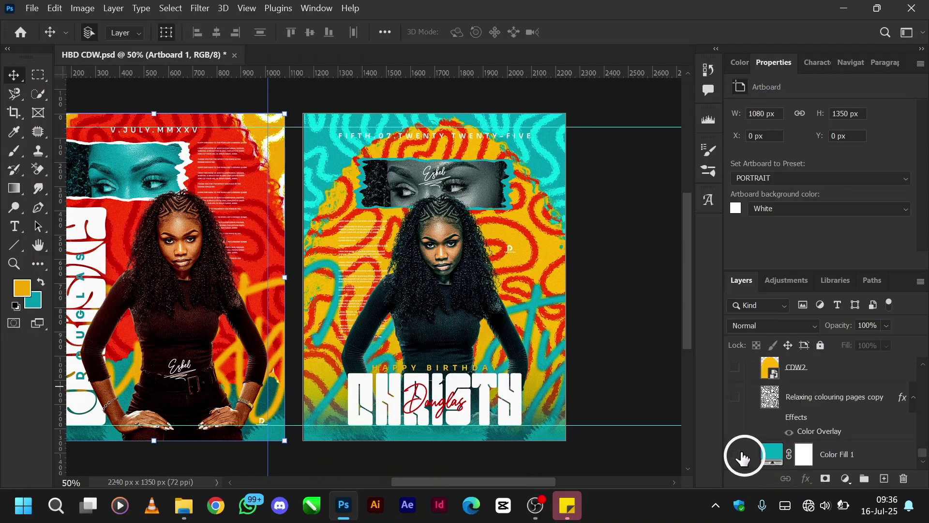
{"action": "scroll", "coordinate": [770, 412], "scroll_direction": "up", "scroll_amount": 5}
{"action": "scroll", "coordinate": [770, 411], "scroll_direction": "down", "scroll_amount": 5}
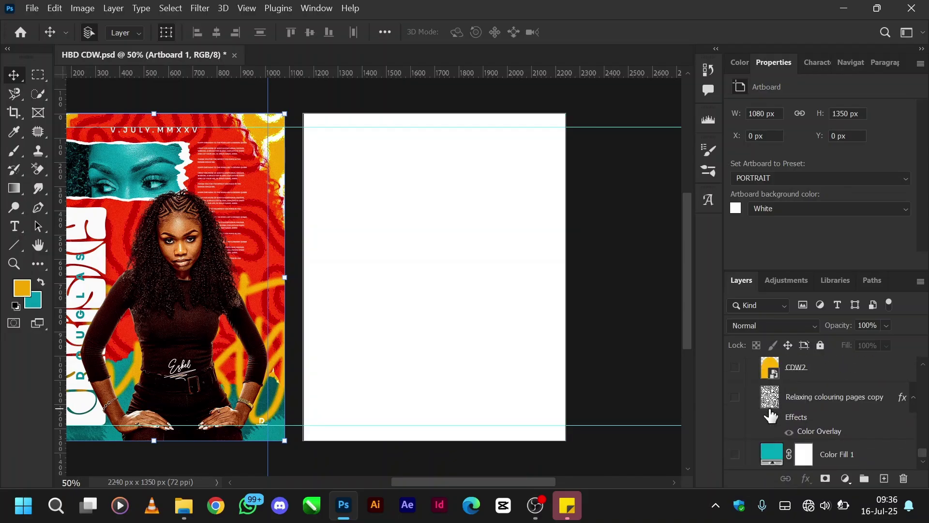
Show the teal Color Fill 1 and the swirl pattern layer with its cyan Color Overlay.
{"action": "left_click", "coordinate": [734, 455]}
{"action": "scroll", "coordinate": [544, 420], "scroll_direction": "left", "scroll_amount": 3}
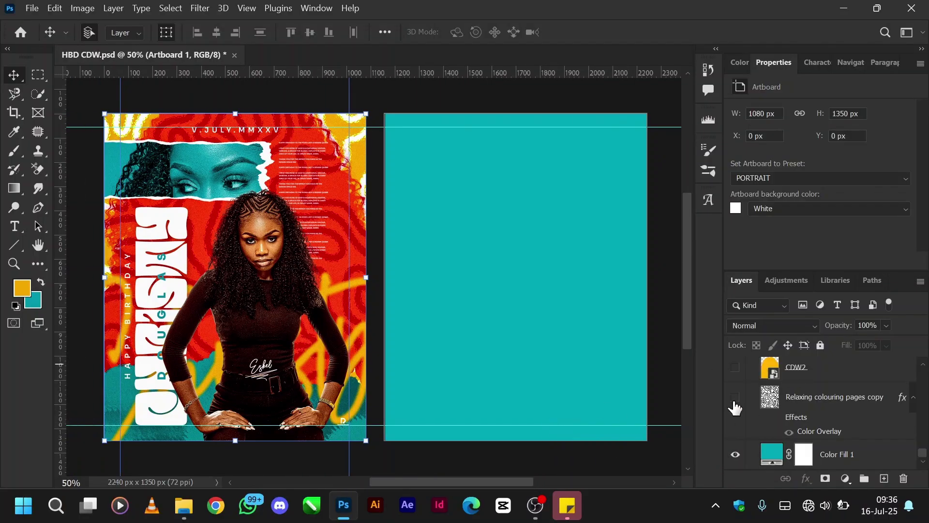
{"action": "left_click", "coordinate": [736, 397]}
{"action": "left_click", "coordinate": [798, 401]}
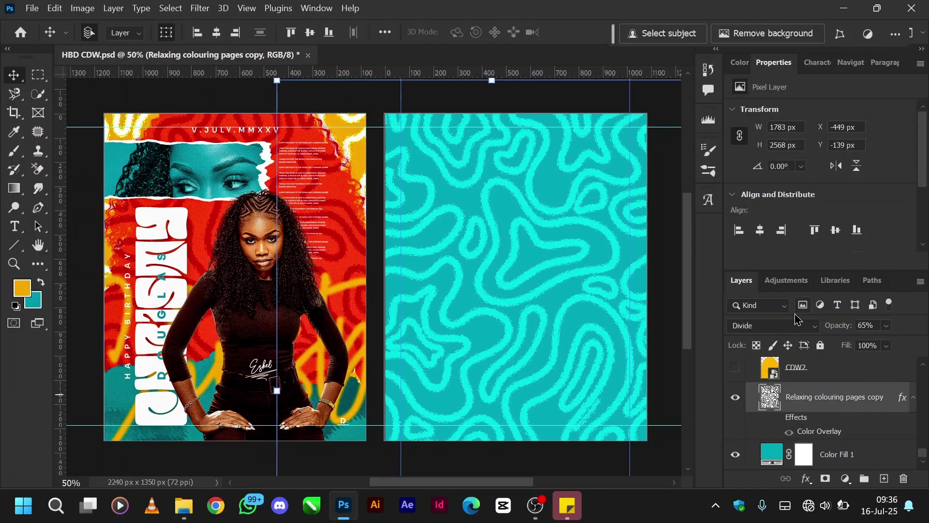
{"action": "left_click", "coordinate": [776, 419]}
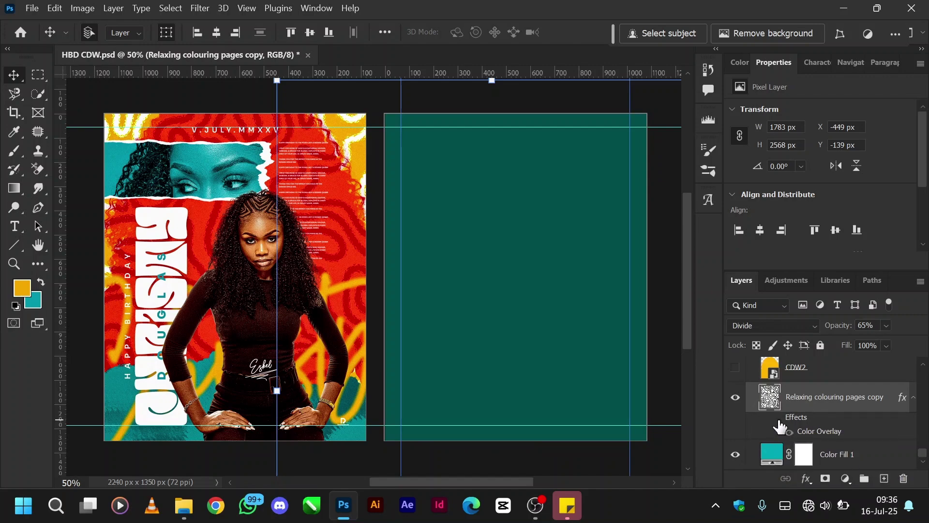
{"action": "left_click", "coordinate": [778, 419]}
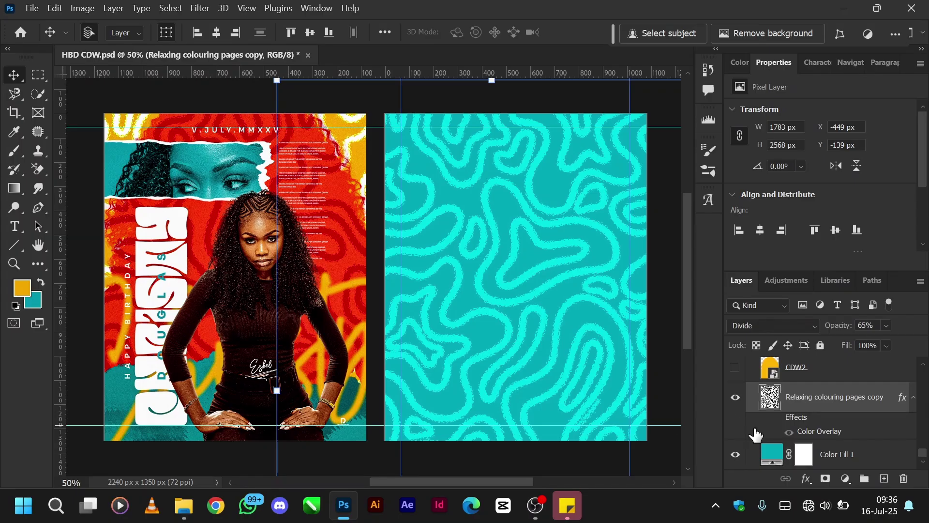
Keep the swirl pattern in Divide blend mode and show the yellow arch layer CDW2.
{"action": "left_click", "coordinate": [776, 334]}
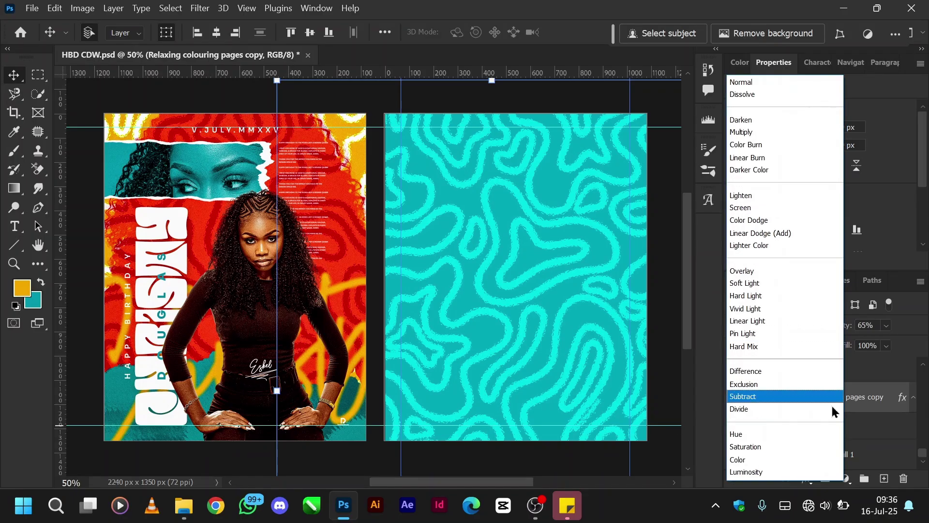
{"action": "left_click", "coordinate": [832, 410]}
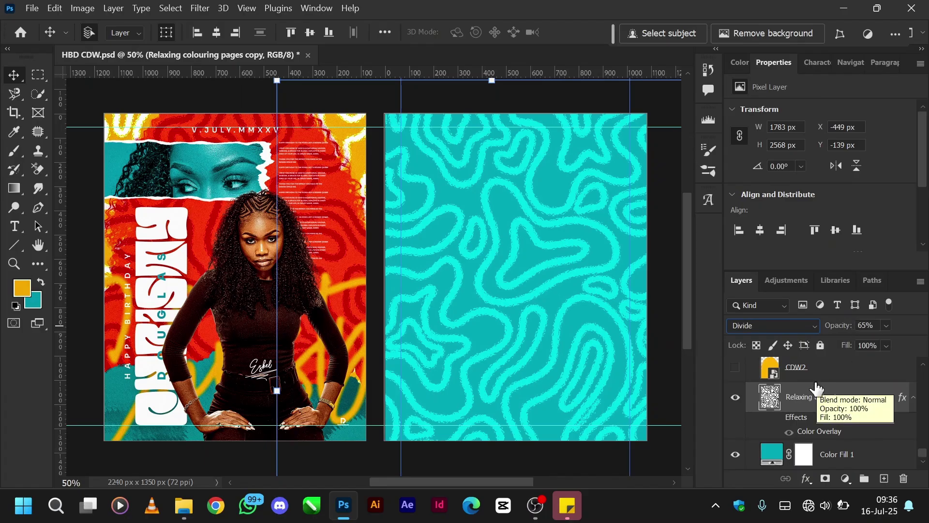
{"action": "scroll", "coordinate": [791, 392], "scroll_direction": "up", "scroll_amount": 1}
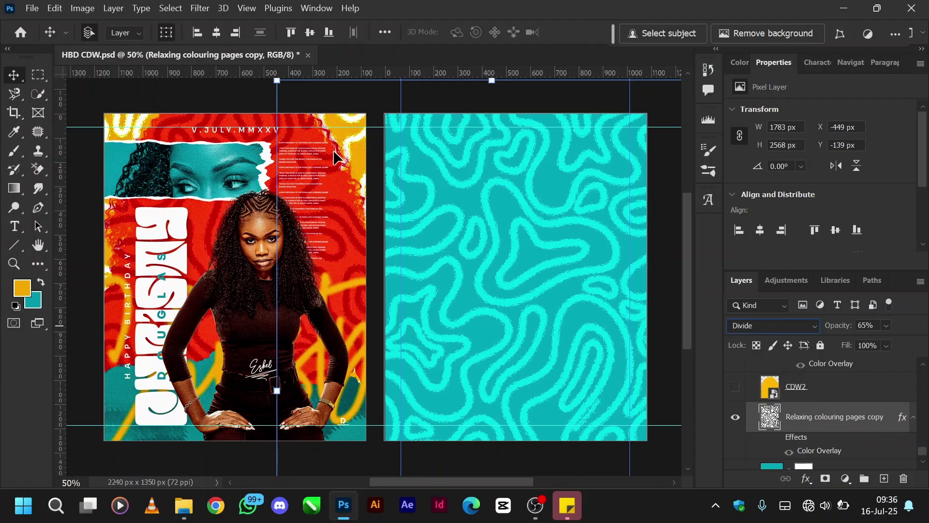
{"action": "left_click", "coordinate": [735, 387]}
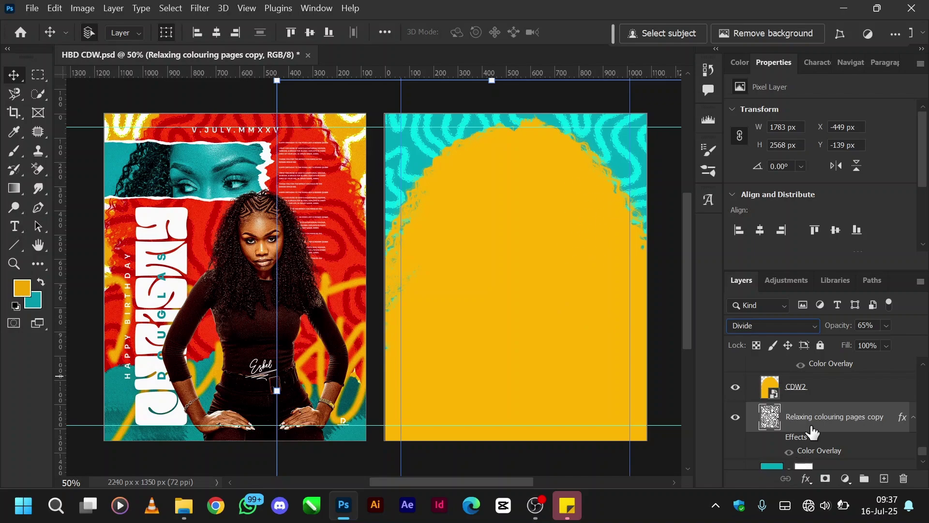
Show the red Relaxing colouring pages copy 4 swirl inside the arch and set it to Color Burn.
{"action": "scroll", "coordinate": [814, 430], "scroll_direction": "up", "scroll_amount": 2}
{"action": "left_click", "coordinate": [735, 409]}
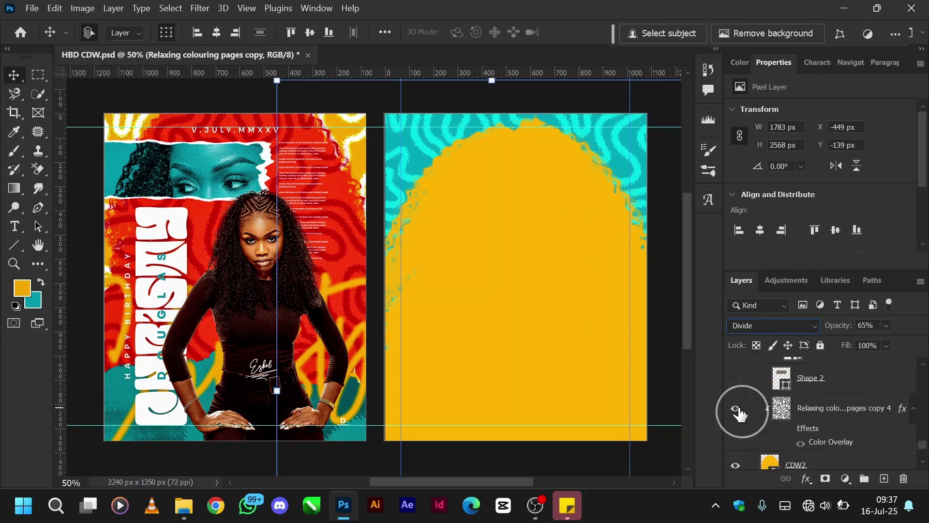
{"action": "left_click", "coordinate": [818, 418]}
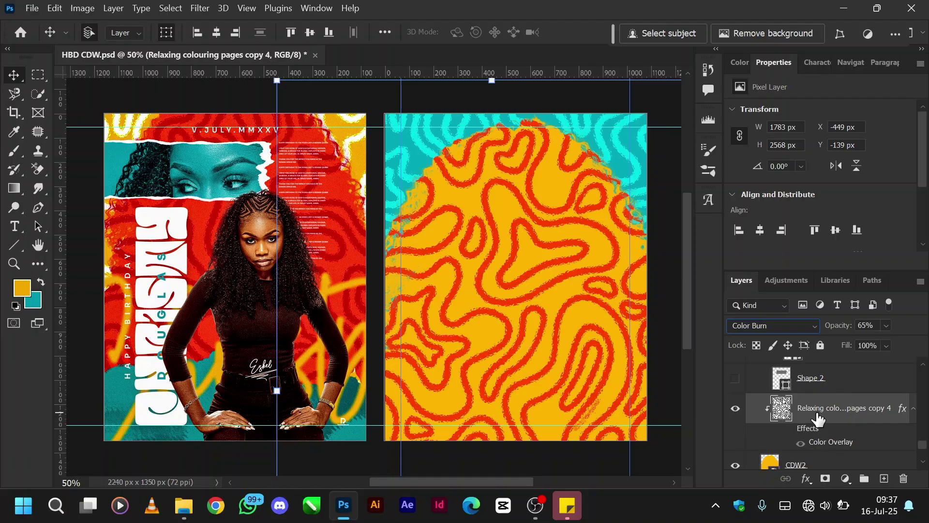
{"action": "left_click", "coordinate": [776, 330]}
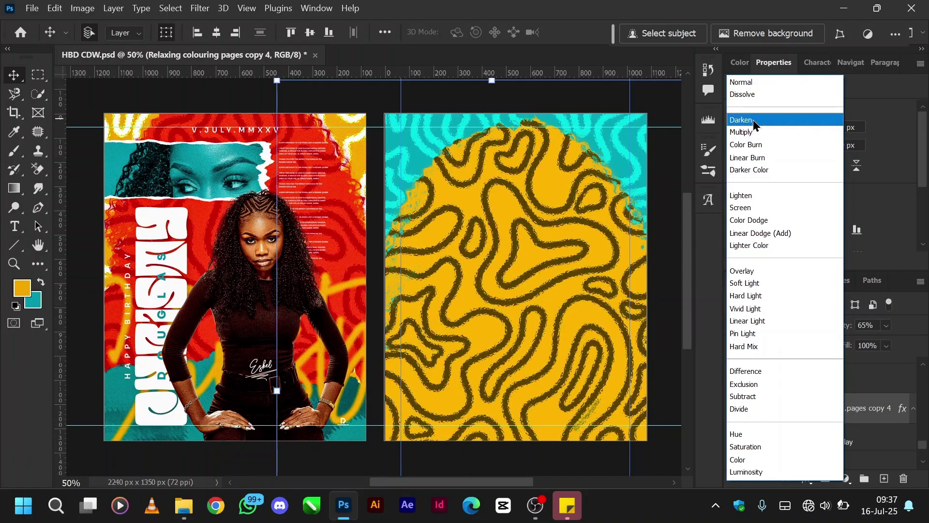
{"action": "left_click", "coordinate": [758, 147]}
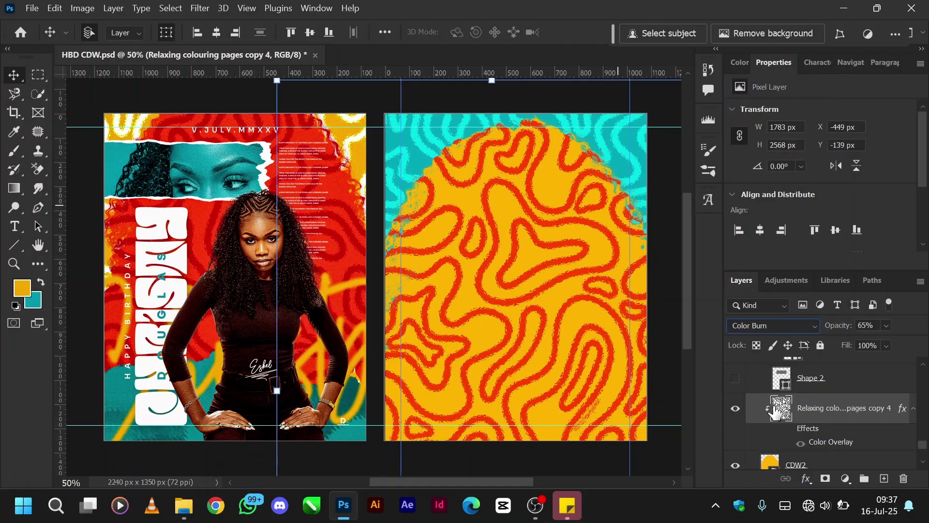
{"action": "scroll", "coordinate": [779, 407], "scroll_direction": "up", "scroll_amount": 1}
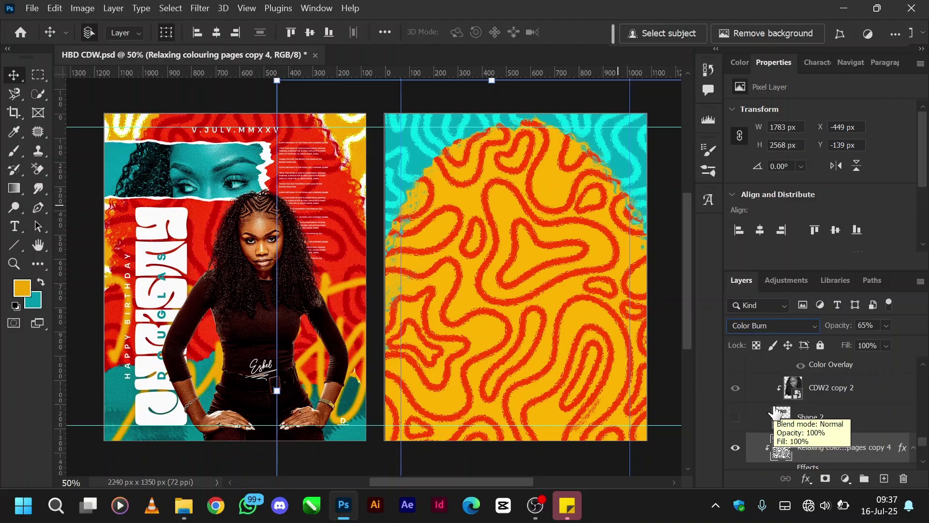
Show the eyes strip and Torn Paper Frame, keeping the frame's teal Color Overlay on.
{"action": "left_click", "coordinate": [735, 421]}
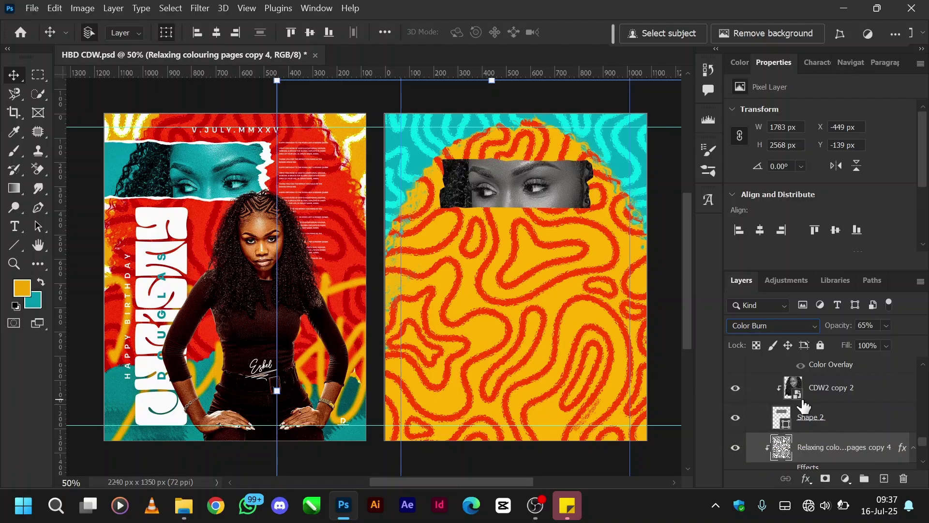
{"action": "scroll", "coordinate": [820, 424], "scroll_direction": "up", "scroll_amount": 2}
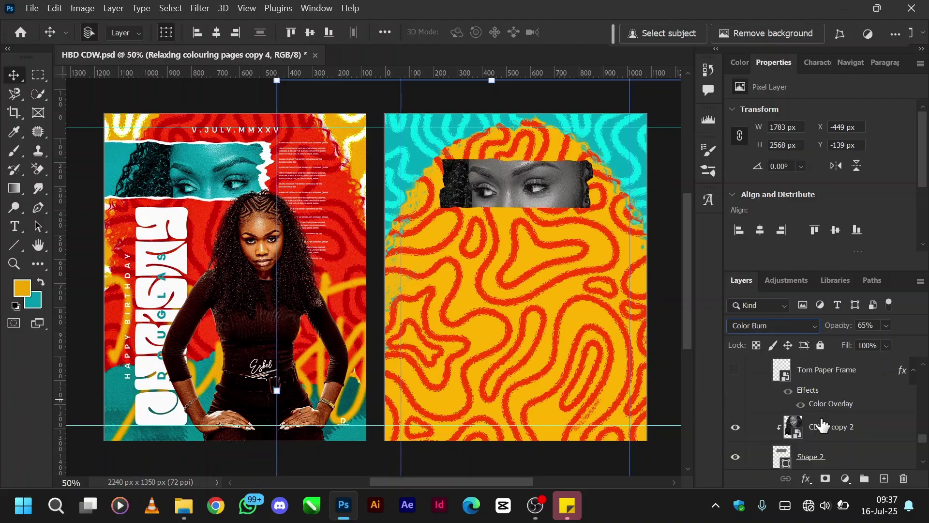
{"action": "scroll", "coordinate": [821, 426], "scroll_direction": "up", "scroll_amount": 1}
{"action": "left_click", "coordinate": [736, 409]}
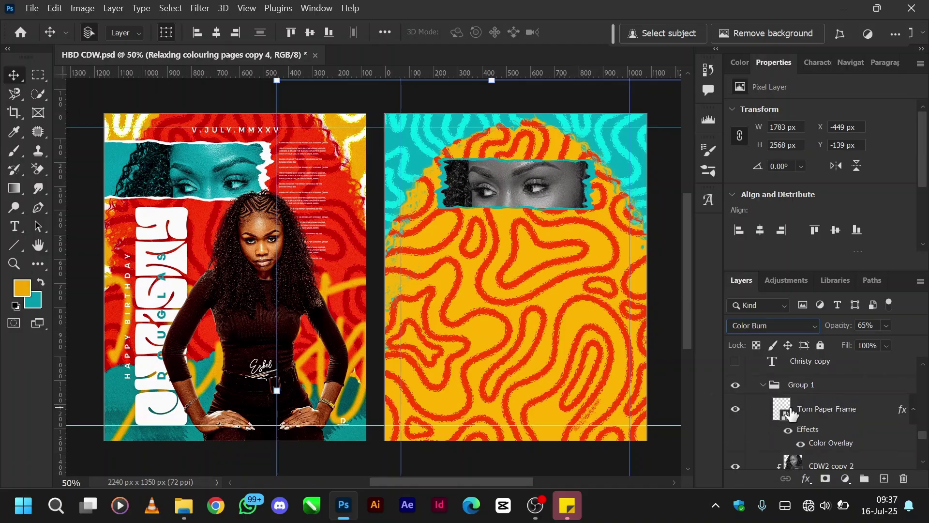
{"action": "scroll", "coordinate": [789, 426], "scroll_direction": "down", "scroll_amount": 1}
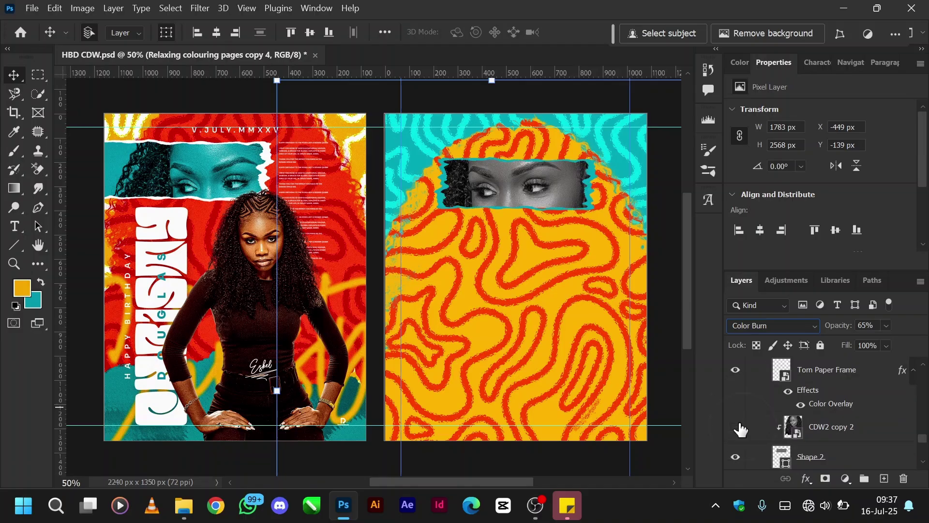
{"action": "left_click_drag", "start_coordinate": [740, 430], "coordinate": [741, 458]}
{"action": "left_click", "coordinate": [793, 396]}
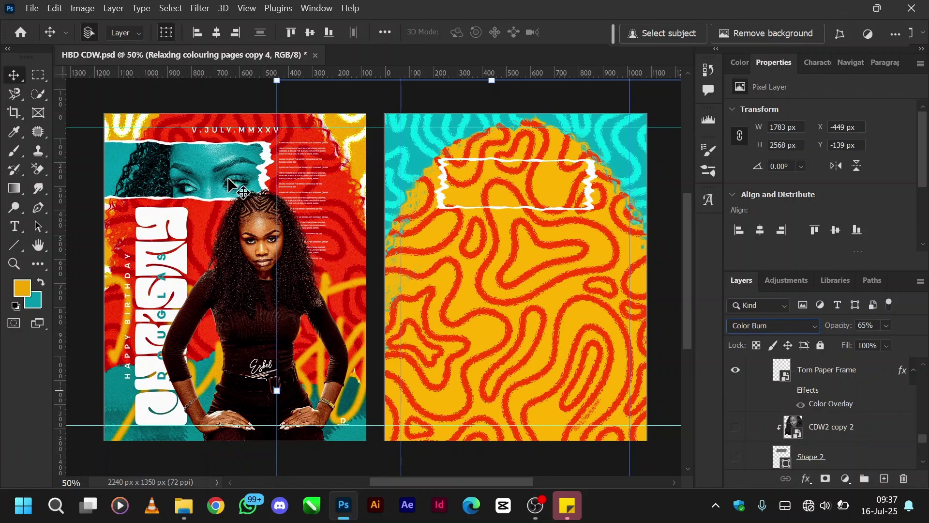
{"action": "left_click", "coordinate": [784, 390]}
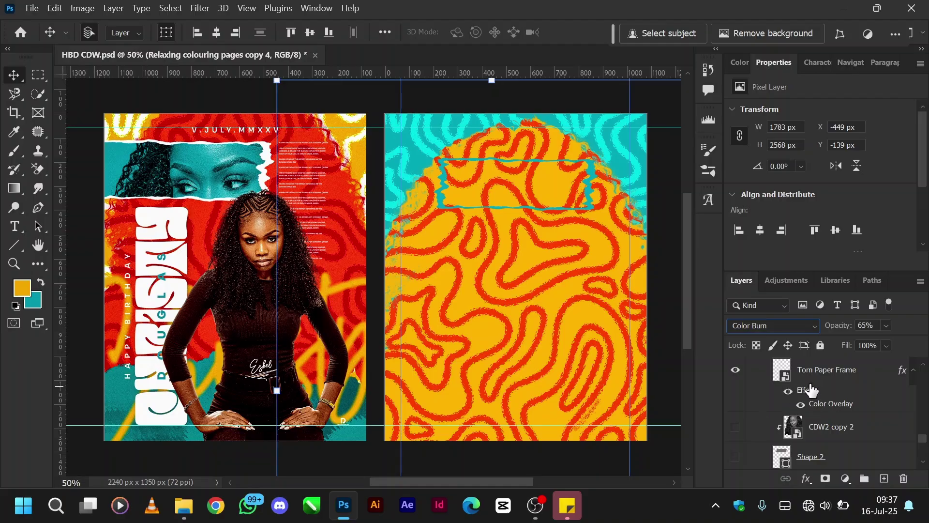
Show Shape 2 and reveal the greyscale CDW2 copy 2 eyes photo clipped inside it.
{"action": "left_click", "coordinate": [735, 458]}
{"action": "left_click", "coordinate": [818, 461]}
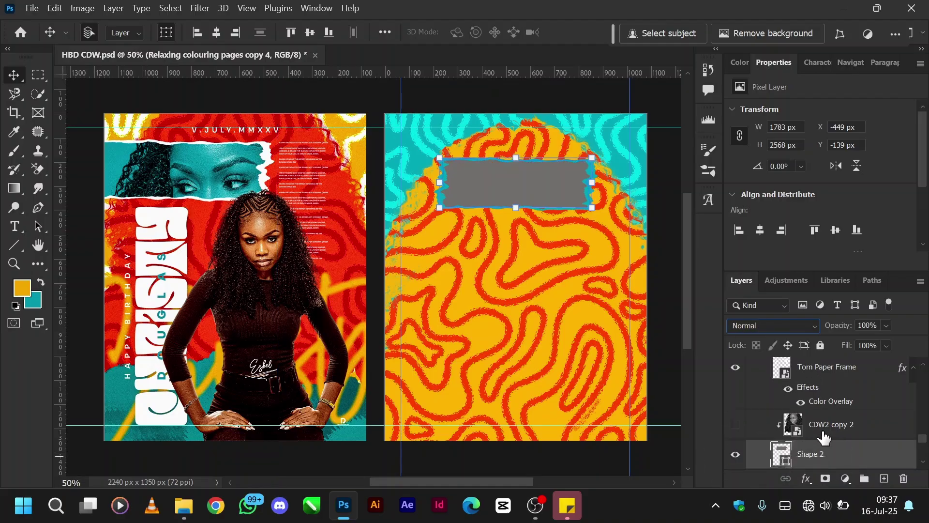
{"action": "left_click", "coordinate": [737, 428]}
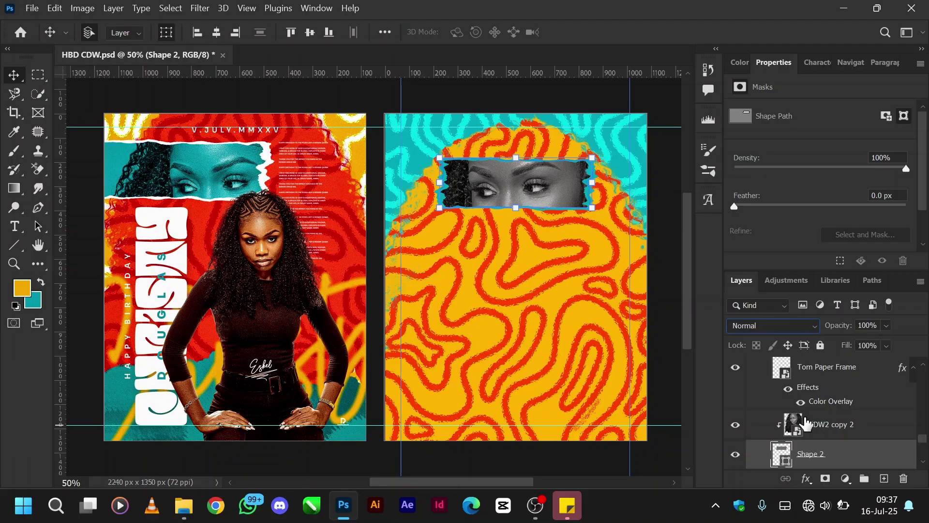
{"action": "scroll", "coordinate": [799, 418], "scroll_direction": "up", "scroll_amount": 3}
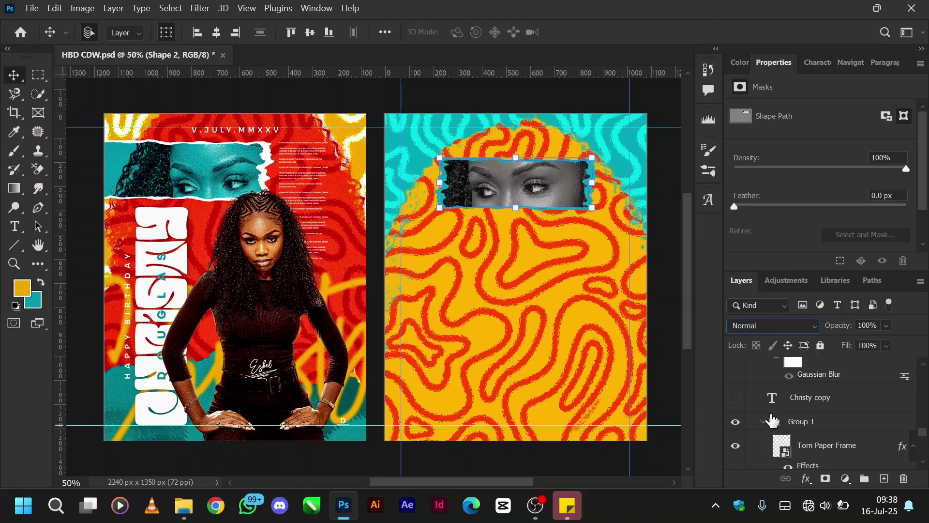
Collapse Group 1, show the cyan Christy smart object, and check its Gaussian Blur filter.
{"action": "left_click", "coordinate": [765, 422]}
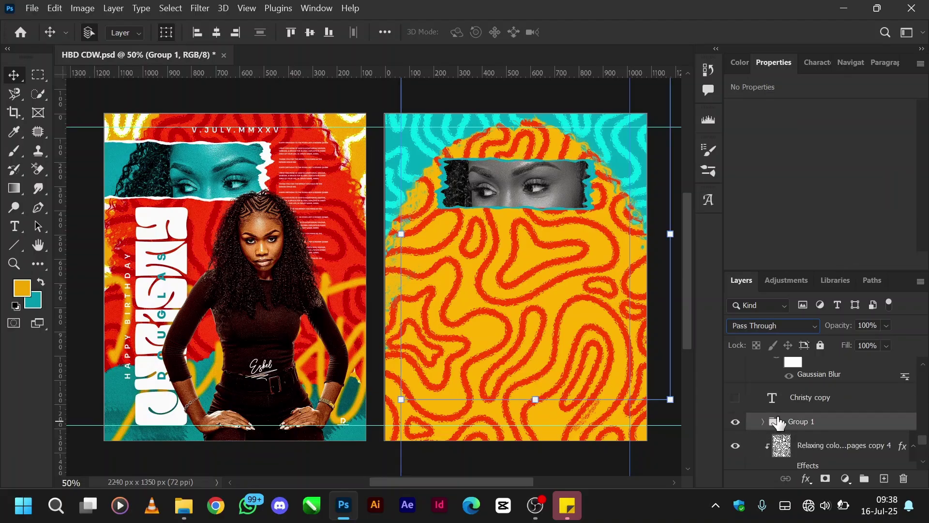
{"action": "left_click", "coordinate": [735, 405]}
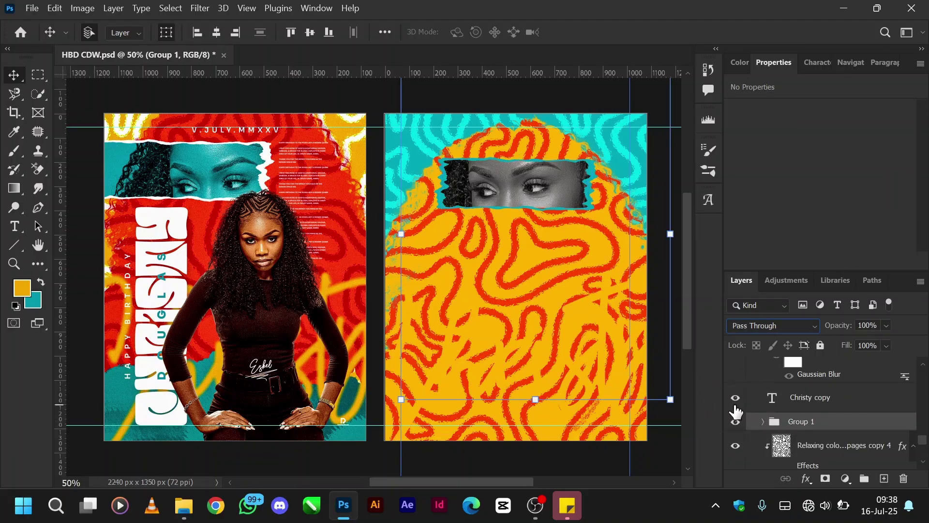
{"action": "left_click", "coordinate": [735, 406]}
{"action": "scroll", "coordinate": [799, 402], "scroll_direction": "up", "scroll_amount": 3}
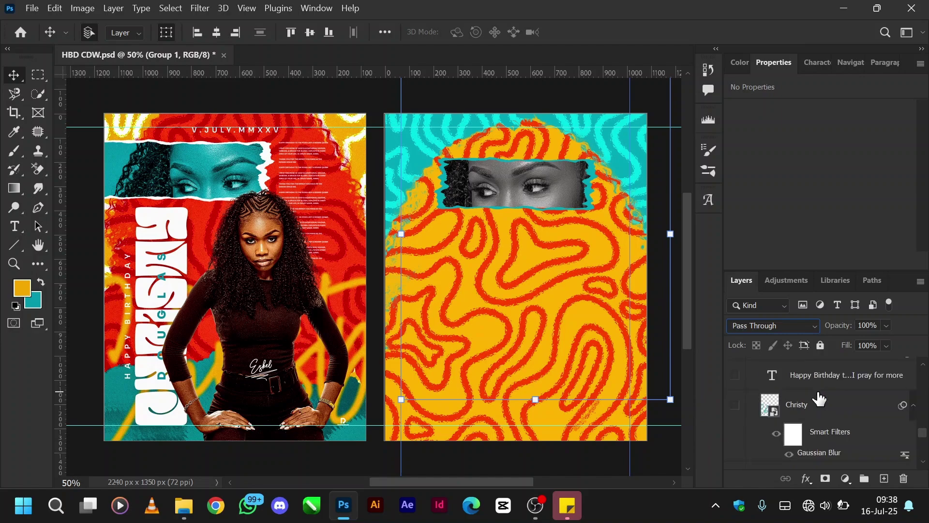
{"action": "left_click", "coordinate": [735, 405]}
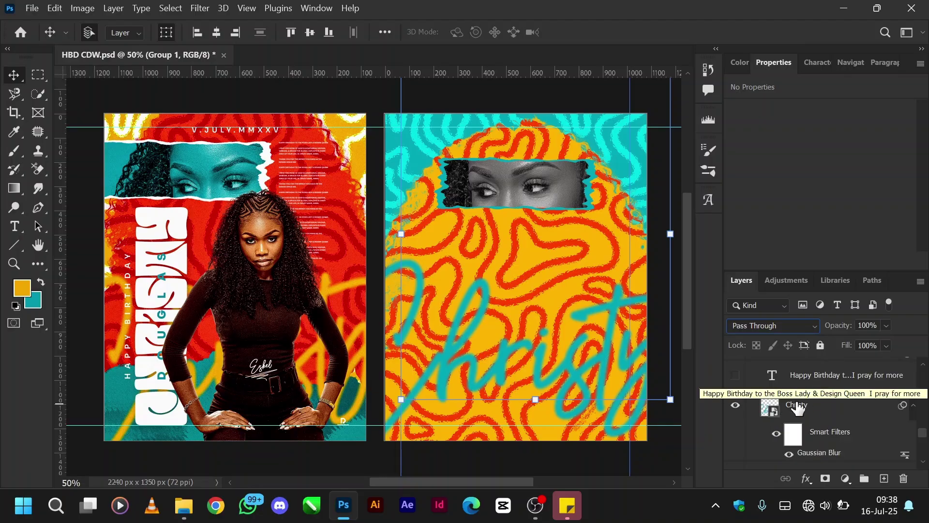
{"action": "scroll", "coordinate": [793, 409], "scroll_direction": "down", "scroll_amount": 1}
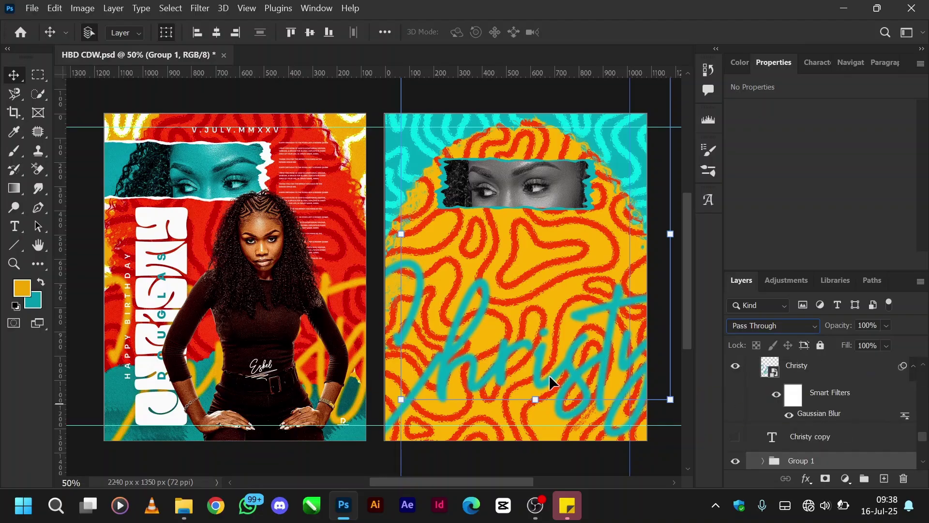
{"action": "left_click", "coordinate": [778, 398]}
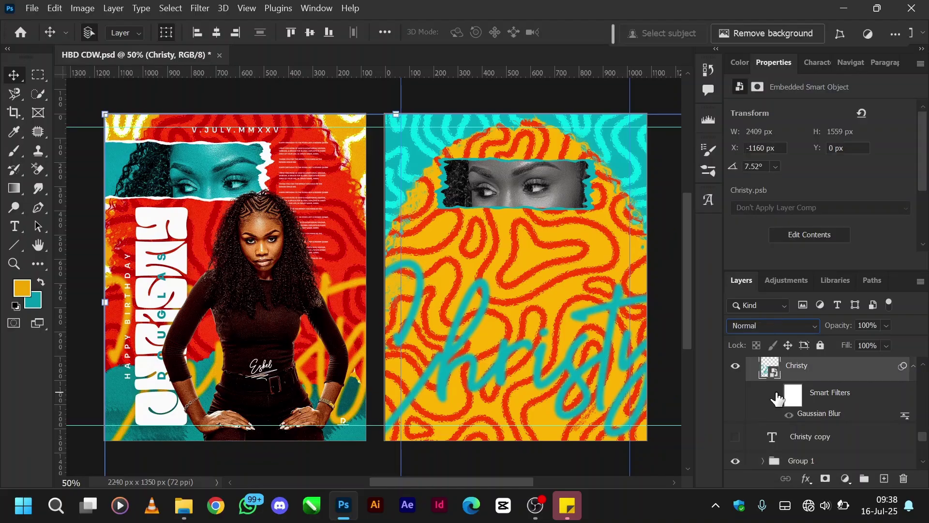
{"action": "left_click", "coordinate": [776, 394]}
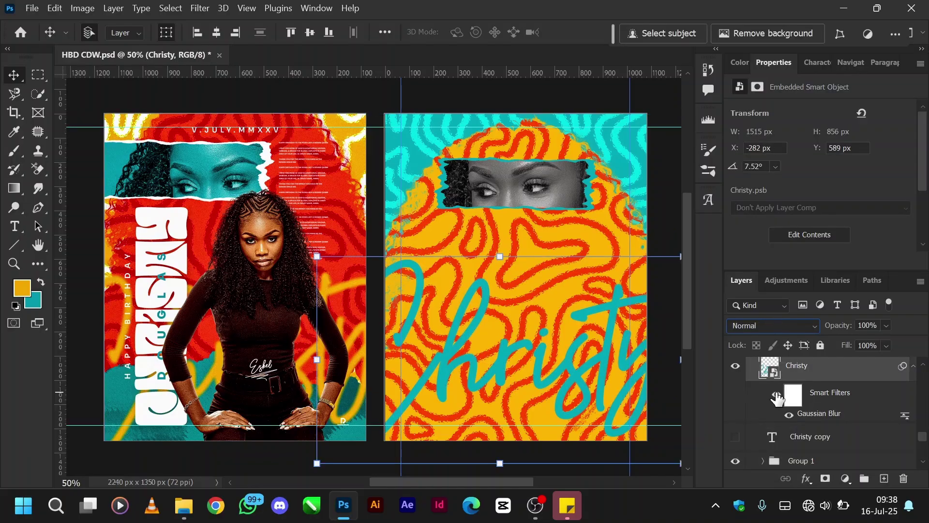
{"action": "scroll", "coordinate": [809, 396], "scroll_direction": "up", "scroll_amount": 2}
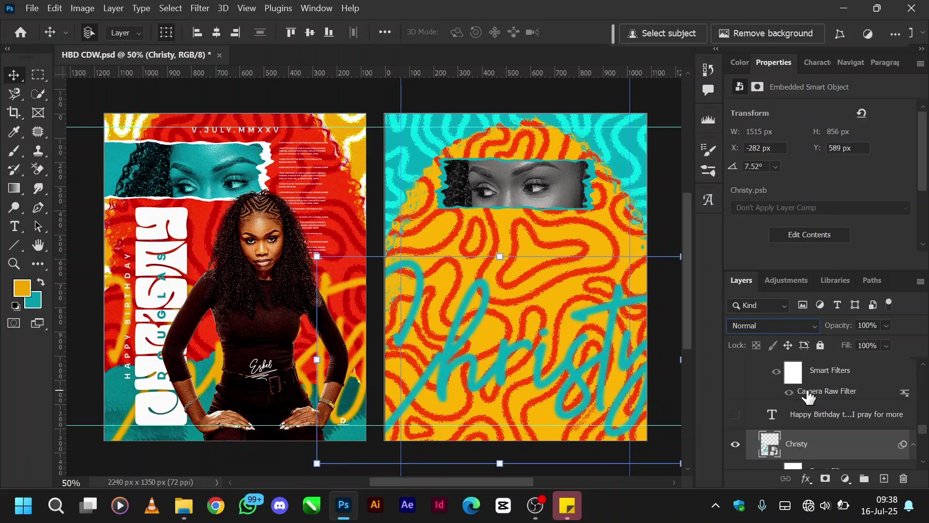
Show the Happy Birthday body text and the woman's CDW photo with its filters.
{"action": "left_click", "coordinate": [736, 414]}
{"action": "scroll", "coordinate": [793, 394], "scroll_direction": "up", "scroll_amount": 1}
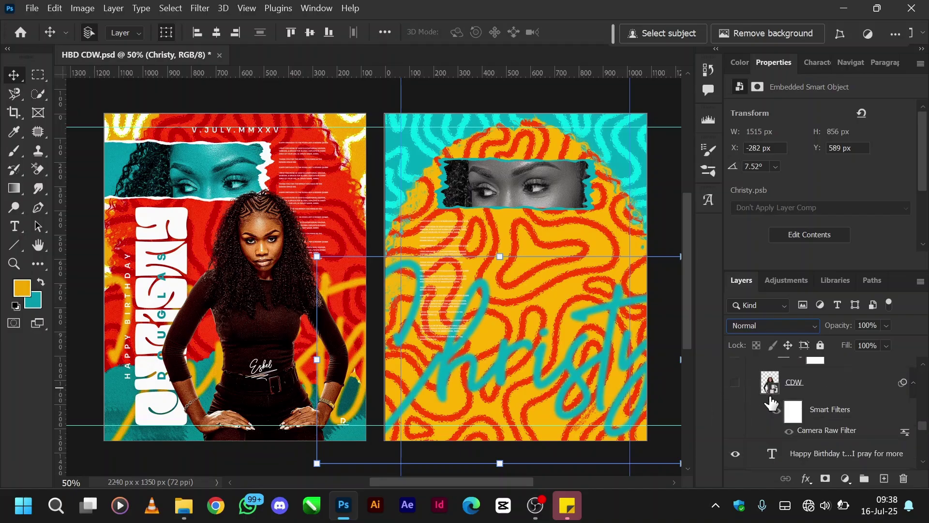
{"action": "left_click", "coordinate": [736, 383]}
{"action": "left_click", "coordinate": [776, 411]}
{"action": "left_click", "coordinate": [777, 412]}
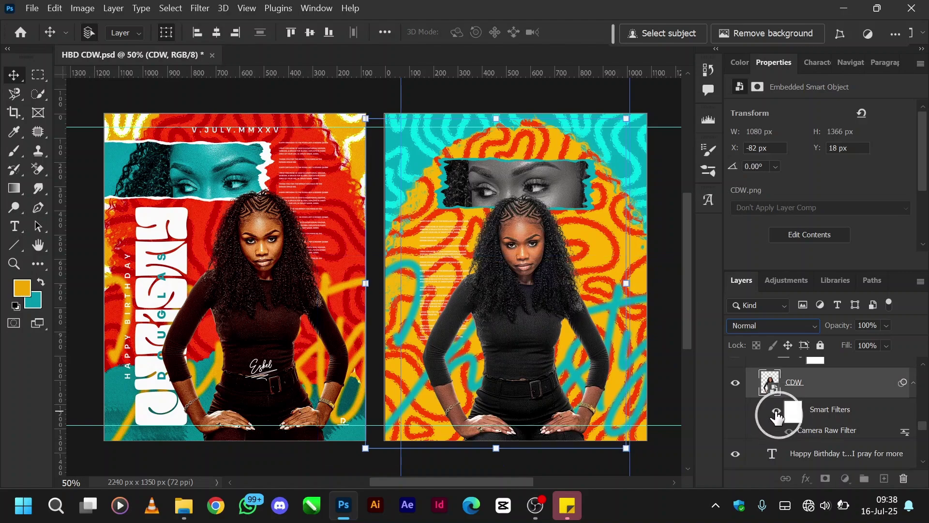
Turn on Gradient Map 1, Levels 1 and Hue/Saturation 1 to grade the photo.
{"action": "scroll", "coordinate": [794, 411], "scroll_direction": "up", "scroll_amount": 2}
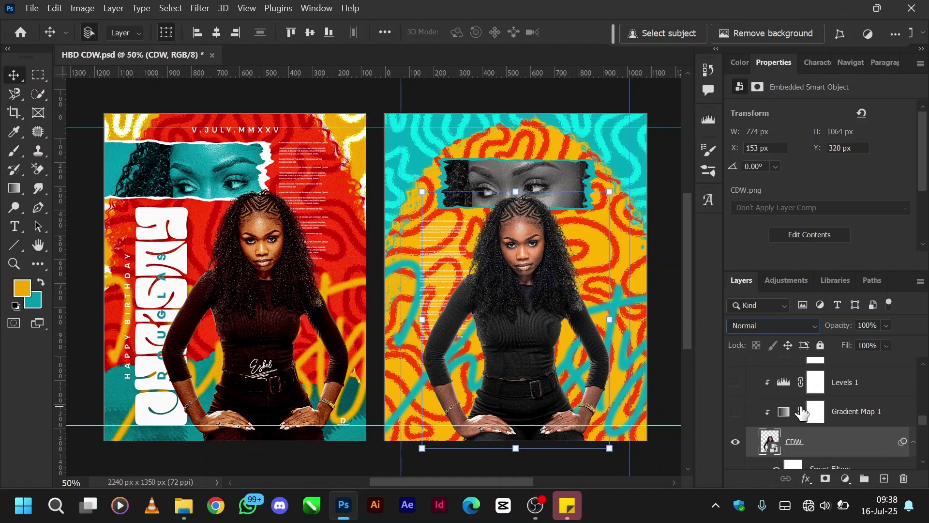
{"action": "left_click", "coordinate": [735, 412]}
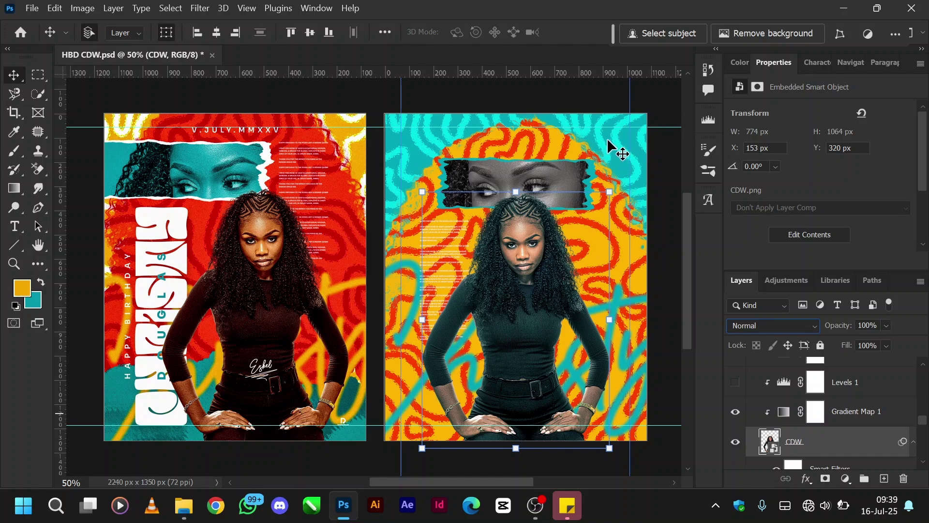
{"action": "left_click", "coordinate": [781, 420]}
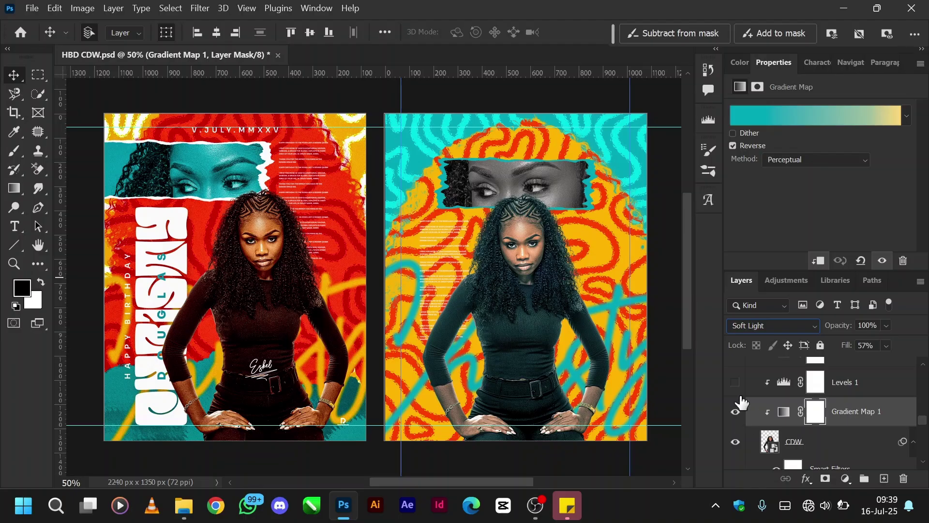
{"action": "left_click", "coordinate": [736, 382]}
{"action": "scroll", "coordinate": [766, 397], "scroll_direction": "up", "scroll_amount": 2}
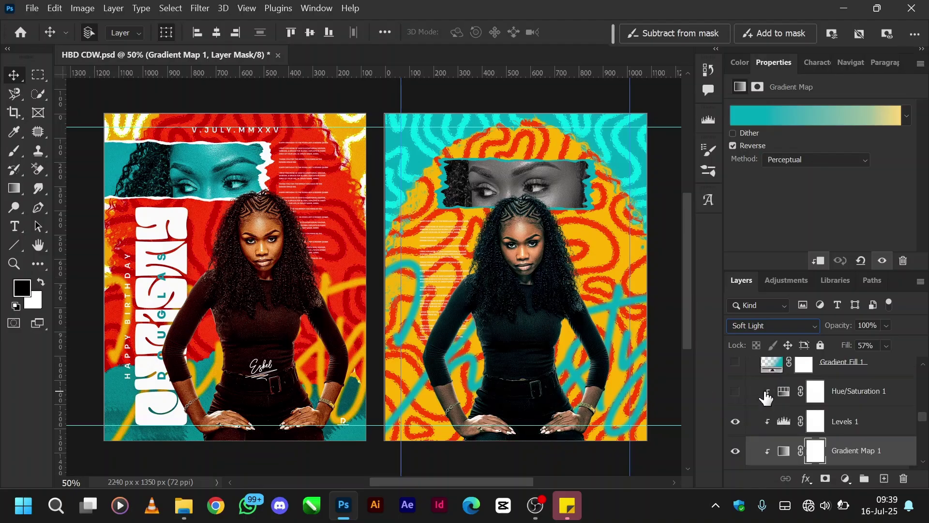
{"action": "left_click", "coordinate": [735, 391]}
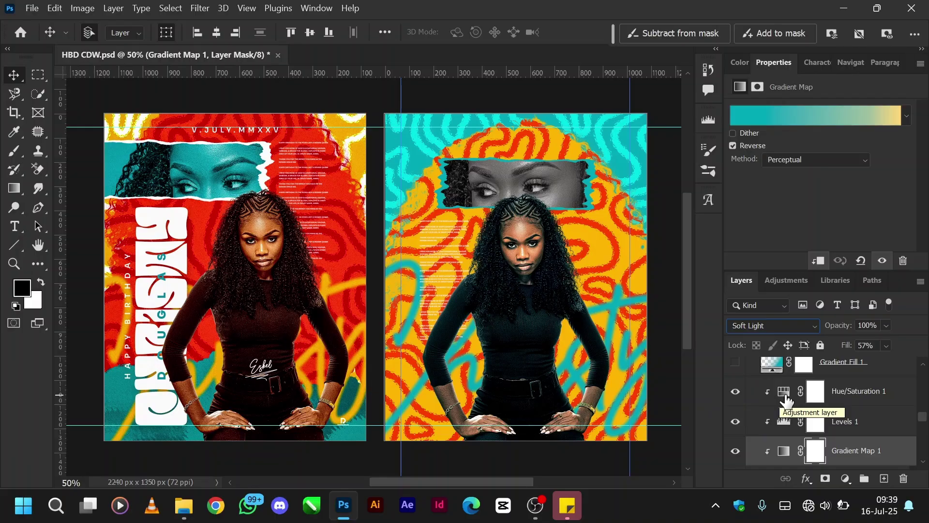
{"action": "scroll", "coordinate": [772, 426], "scroll_direction": "up", "scroll_amount": 1}
Turn on the teal Gradient Fill 1 layer, cancelling an extra new gradient fill.
{"action": "left_click", "coordinate": [734, 382]}
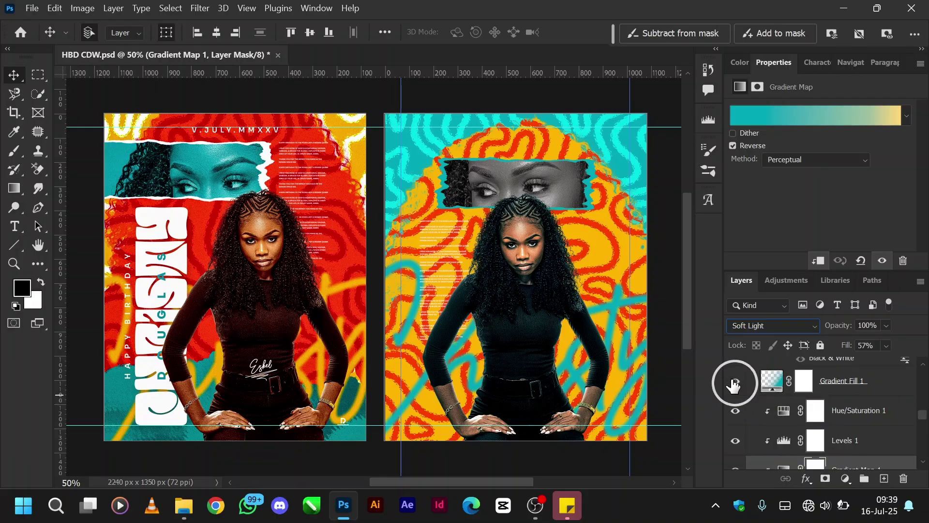
{"action": "left_click", "coordinate": [779, 386]}
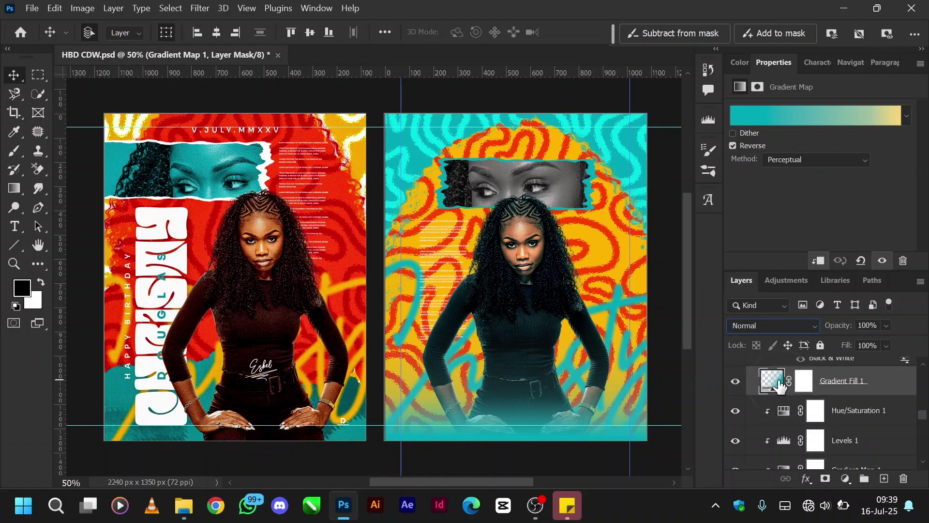
{"action": "left_click", "coordinate": [845, 479]}
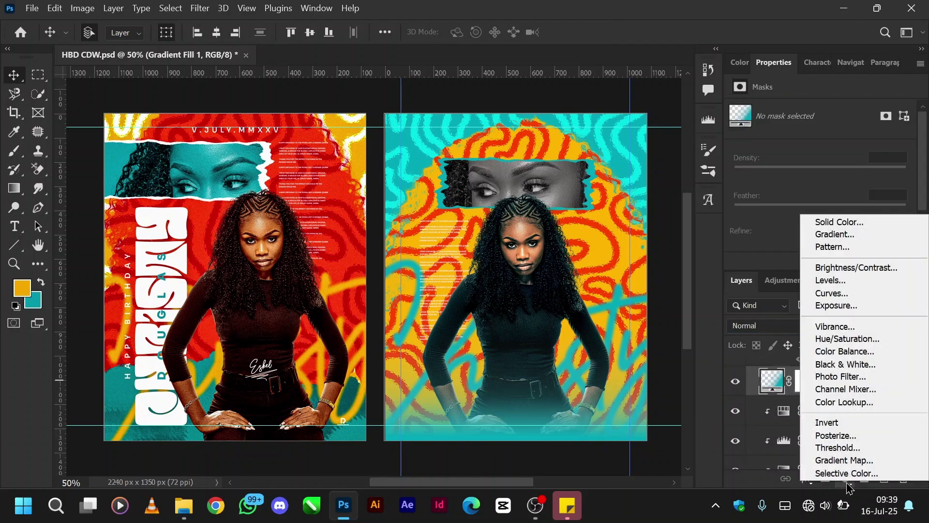
{"action": "left_click", "coordinate": [834, 234]}
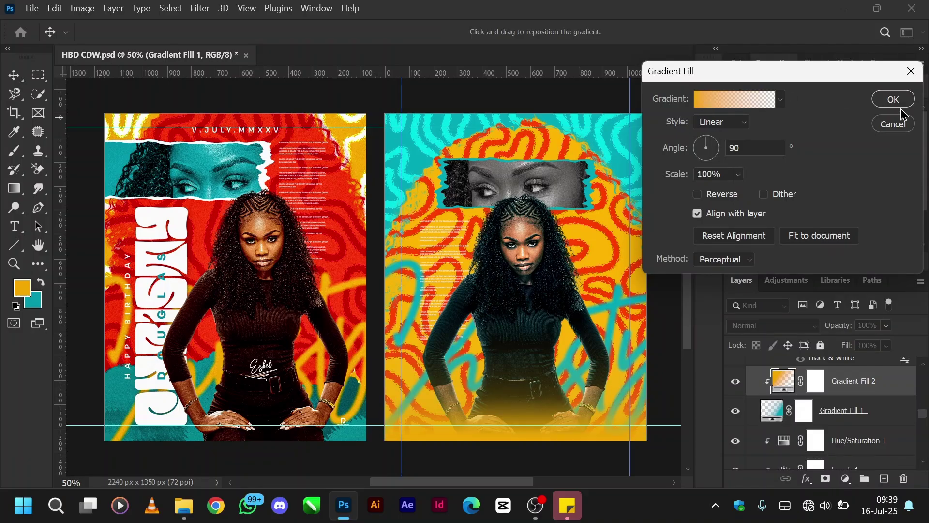
{"action": "left_click", "coordinate": [894, 124]}
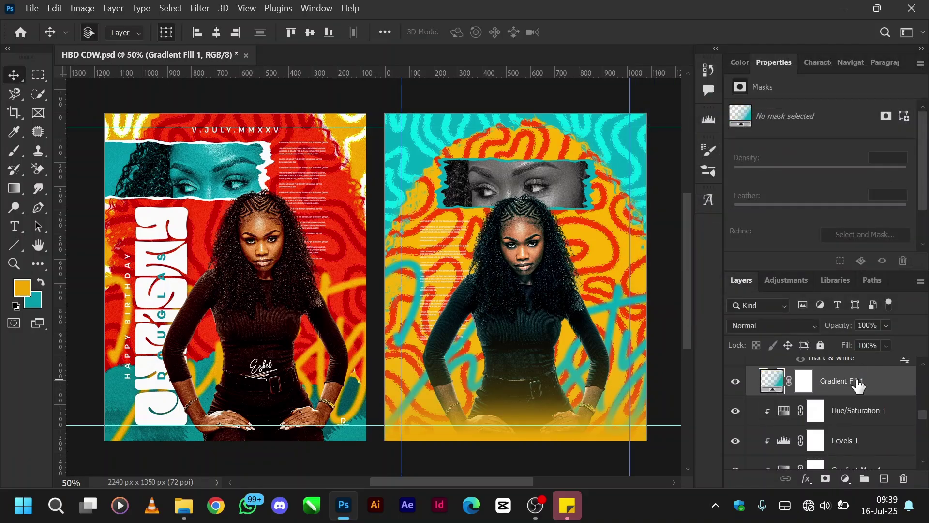
{"action": "scroll", "coordinate": [771, 433], "scroll_direction": "up", "scroll_amount": 5}
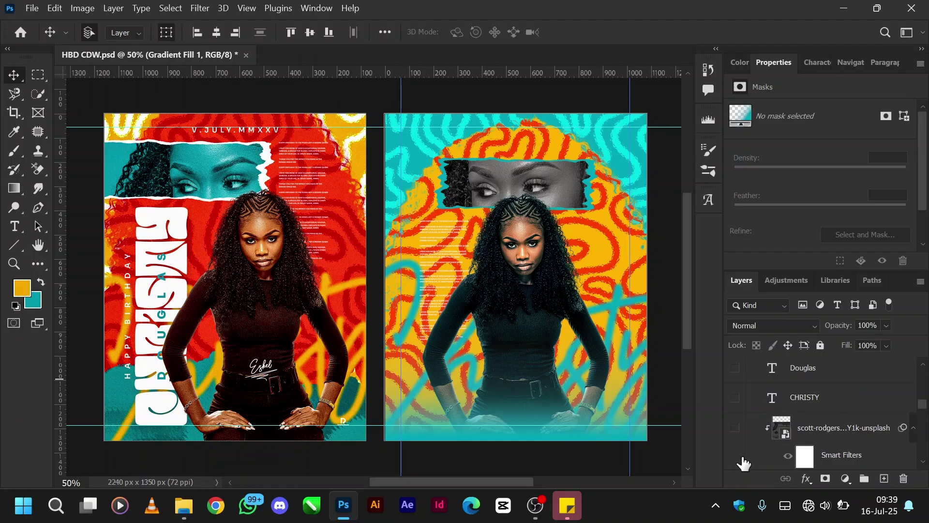
{"action": "left_click", "coordinate": [736, 428]}
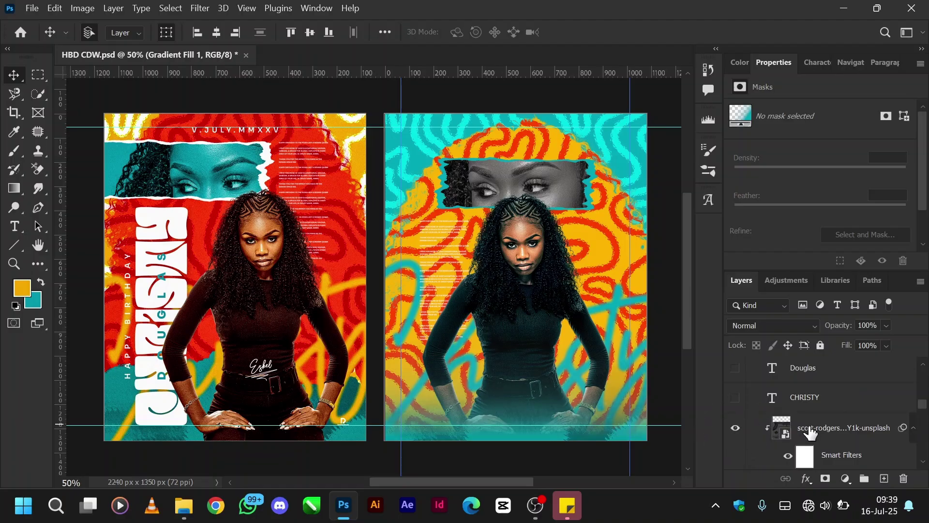
{"action": "left_click", "coordinate": [818, 427]}
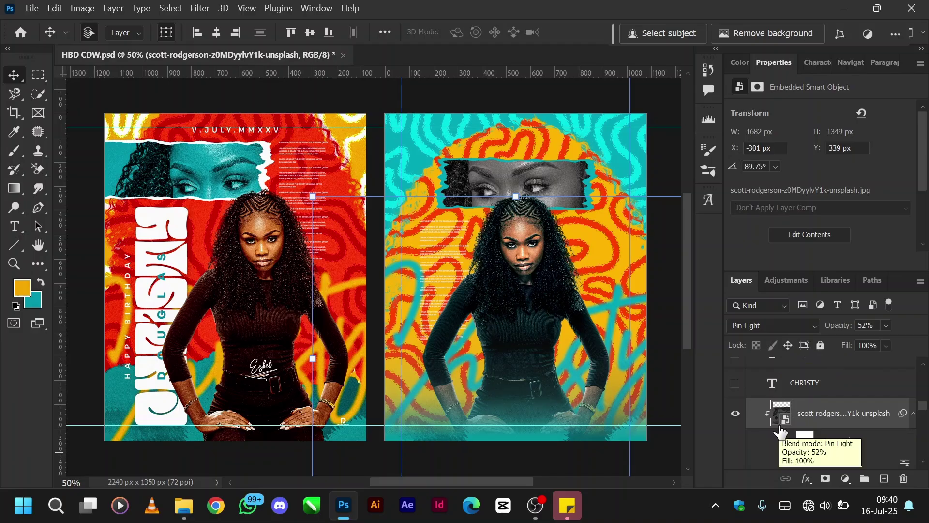
{"action": "scroll", "coordinate": [780, 428], "scroll_direction": "up", "scroll_amount": 1}
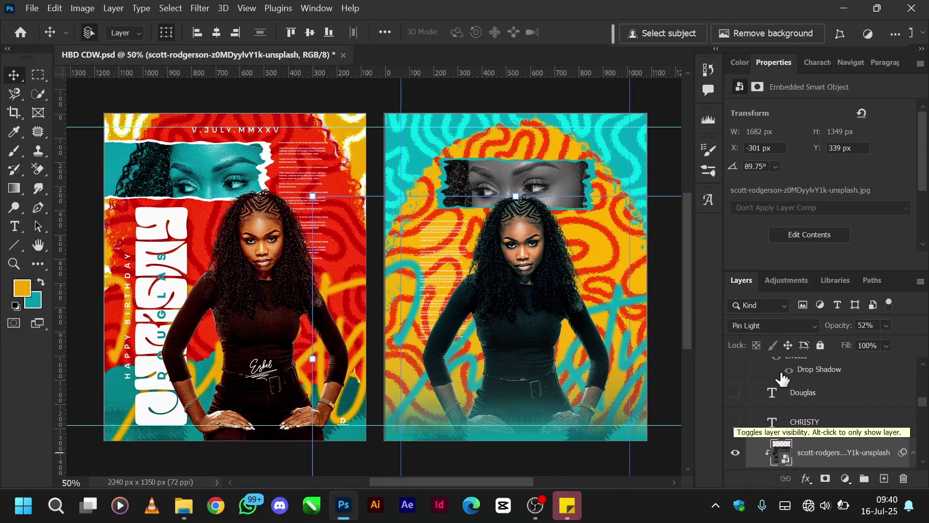
{"action": "left_click", "coordinate": [736, 425]}
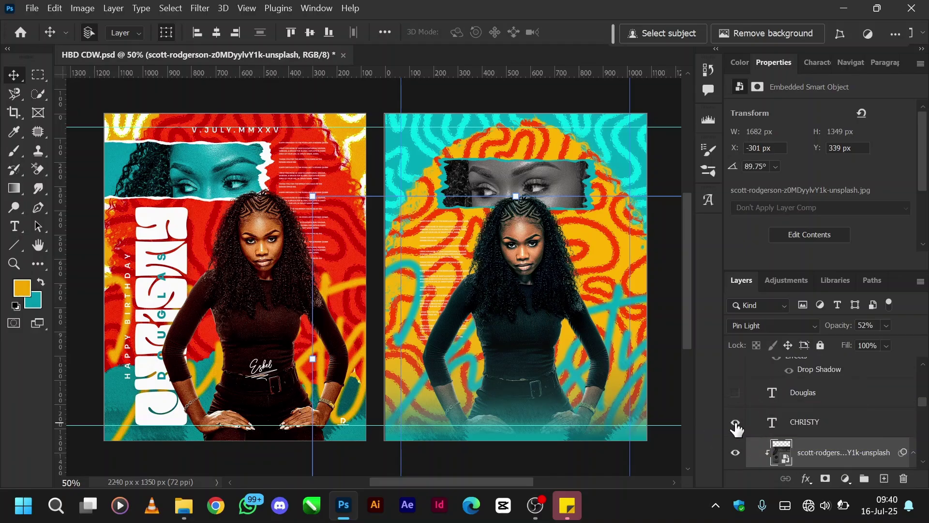
{"action": "left_click", "coordinate": [798, 429]}
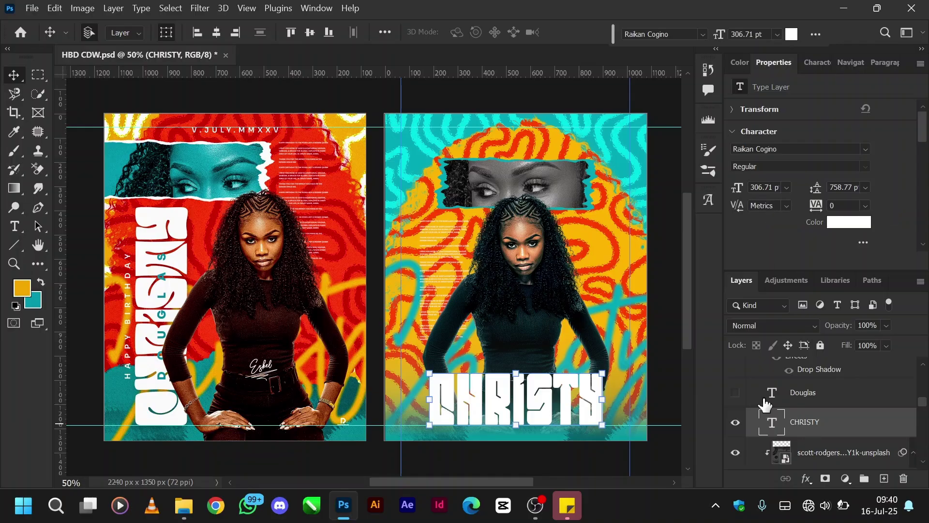
{"action": "left_click", "coordinate": [735, 393]}
{"action": "left_click", "coordinate": [804, 394]}
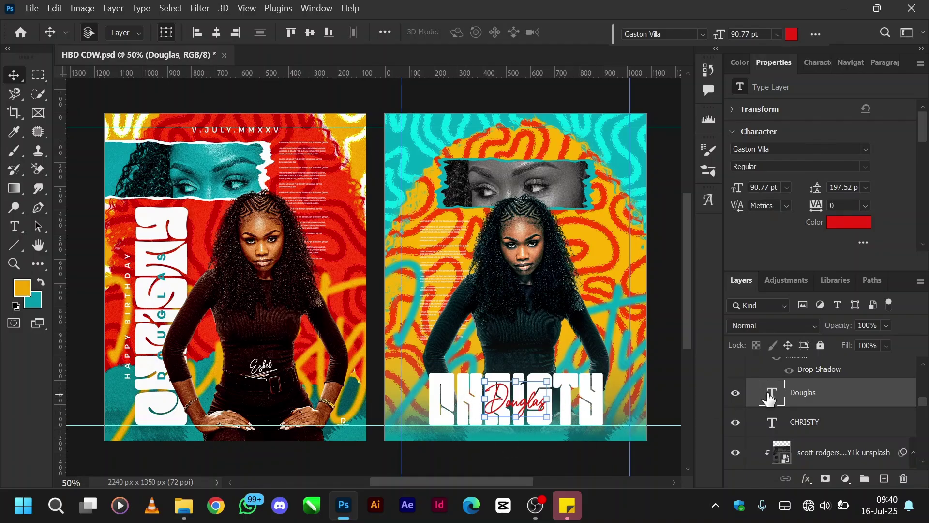
{"action": "scroll", "coordinate": [769, 398], "scroll_direction": "up", "scroll_amount": 1}
{"action": "scroll", "coordinate": [770, 397], "scroll_direction": "up", "scroll_amount": 1}
Show HAPPY BIRTHDAY, commit its placement, and show the FIFTH.07.TWENTY TWENTY-FIVE date.
{"action": "left_click", "coordinate": [735, 413]}
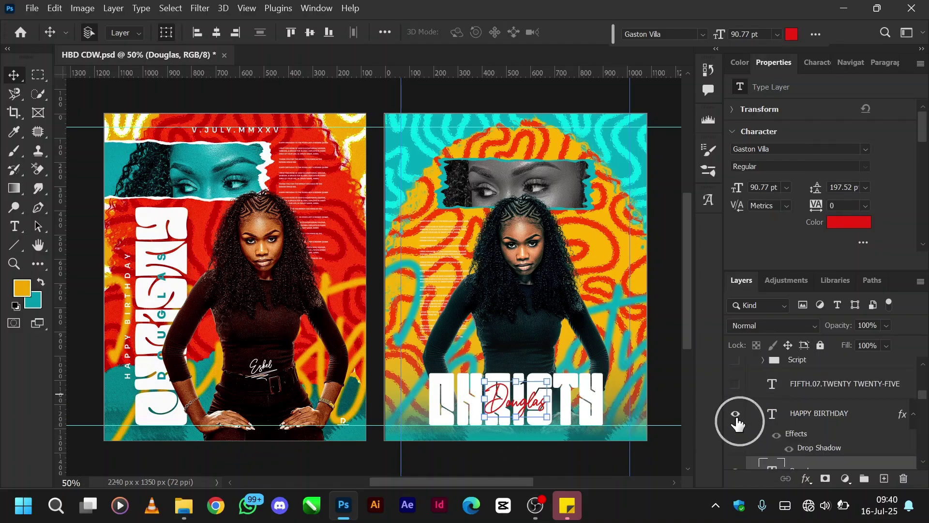
{"action": "left_click", "coordinate": [818, 414]}
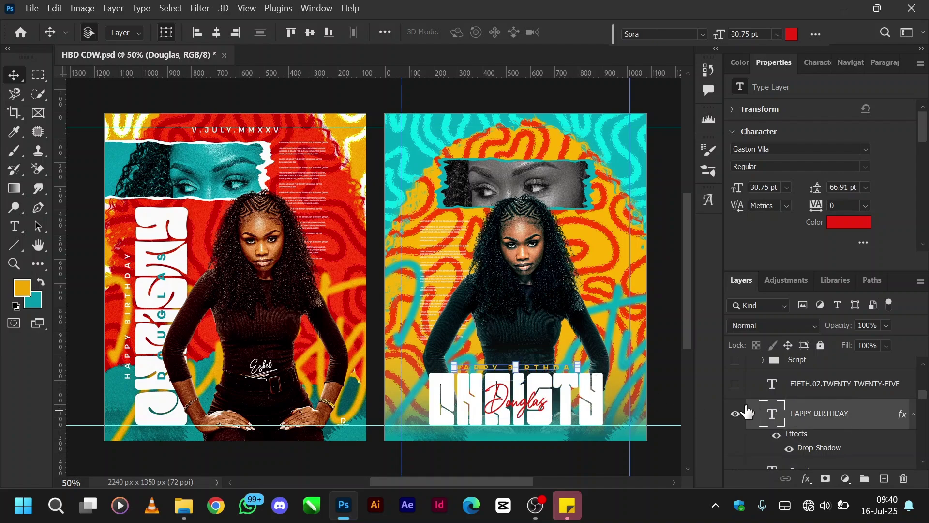
{"action": "left_click", "coordinate": [775, 438]}
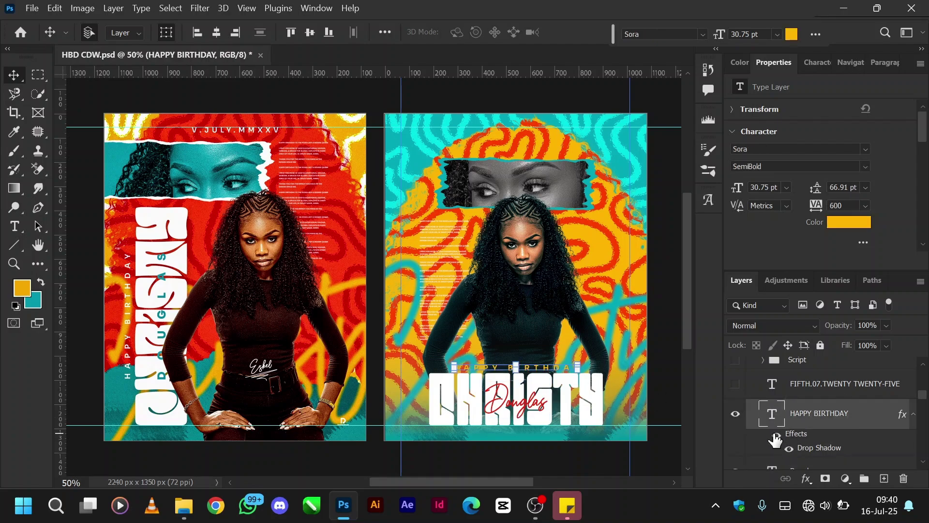
{"action": "left_click", "coordinate": [774, 437]}
{"action": "left_click", "coordinate": [663, 353]}
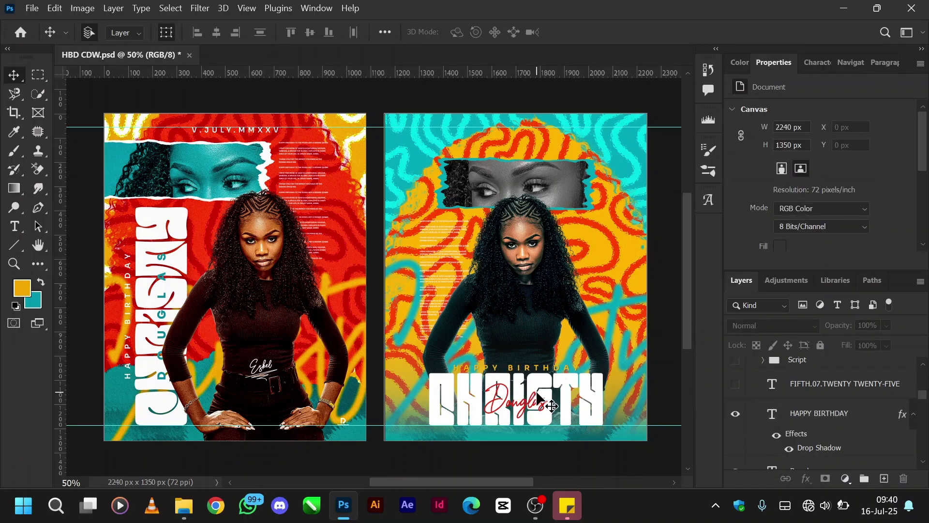
{"action": "left_click", "coordinate": [805, 415]}
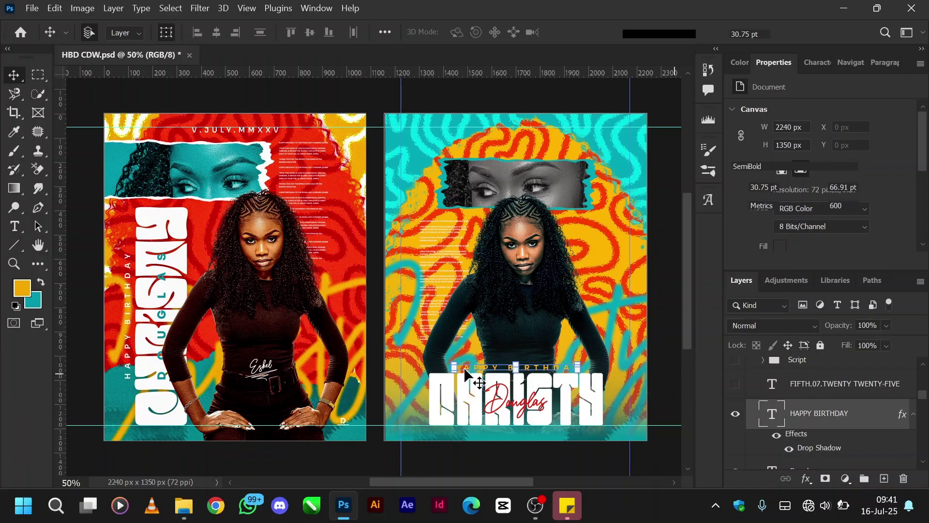
{"action": "left_click", "coordinate": [816, 414], "text": "ctrl"}
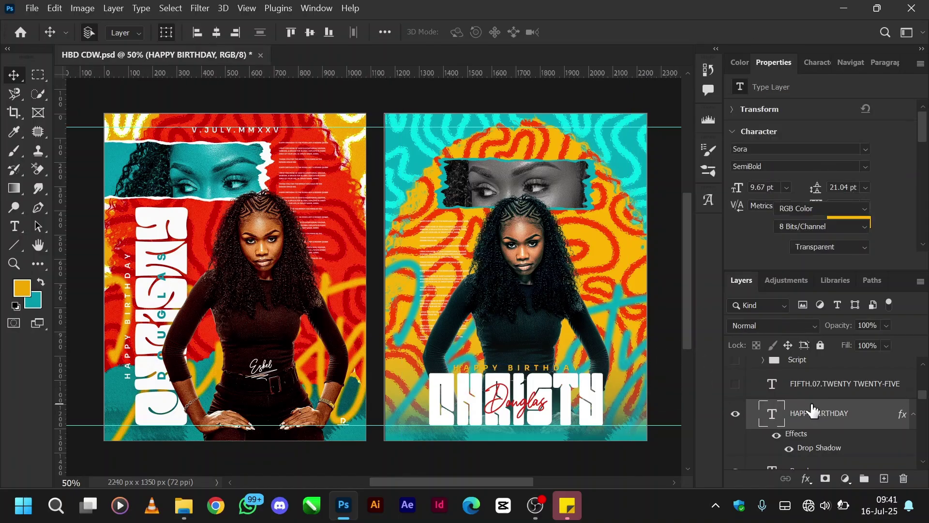
{"action": "left_click", "coordinate": [735, 423]}
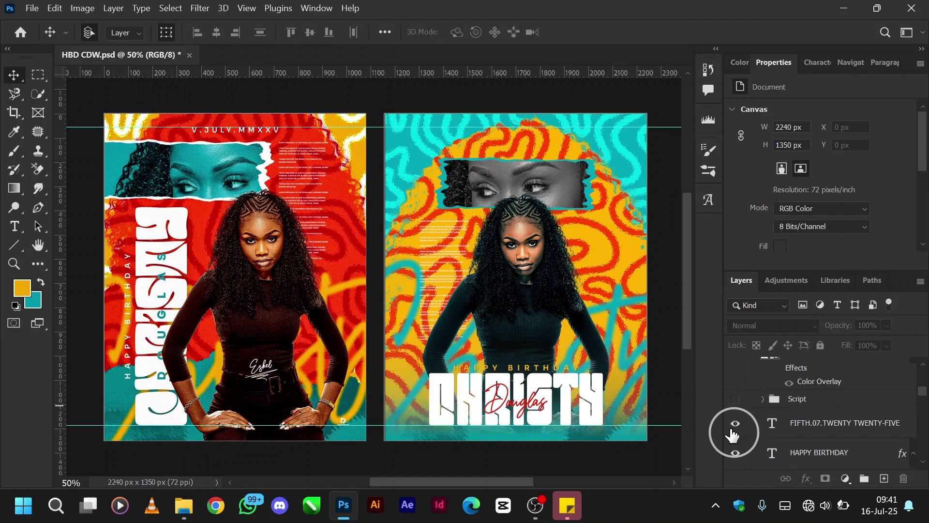
Show the Script signature group, the PD 2 graphic and the Gradient Map 1 copy grade.
{"action": "left_click", "coordinate": [825, 426]}
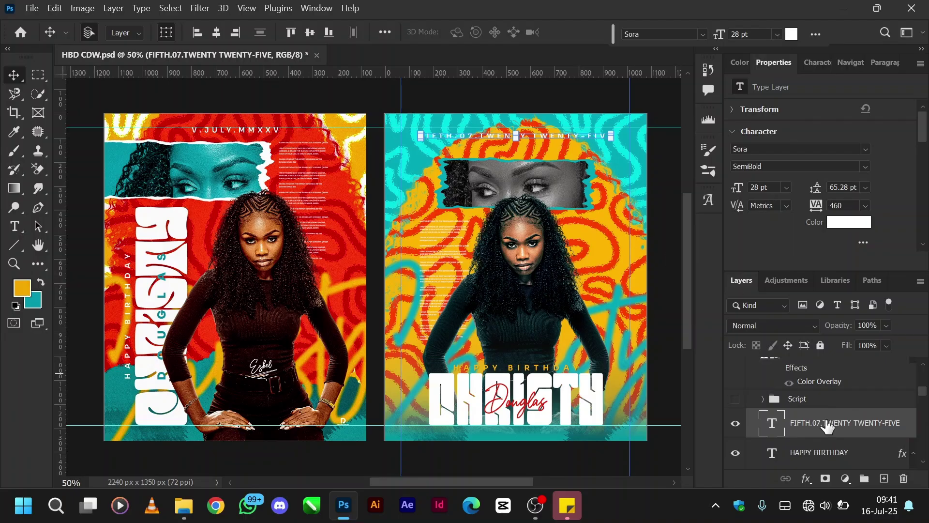
{"action": "left_click", "coordinate": [735, 398]}
{"action": "left_click", "coordinate": [795, 389]}
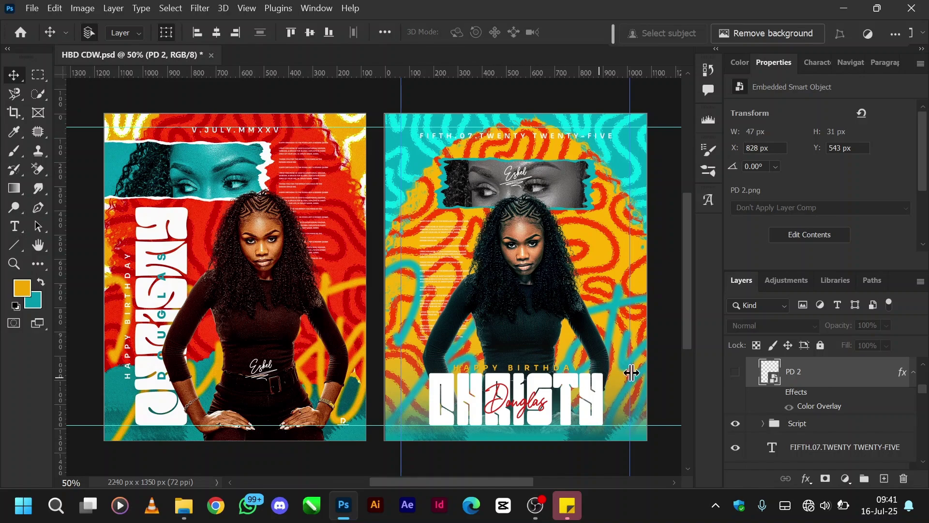
{"action": "scroll", "coordinate": [789, 389], "scroll_direction": "up", "scroll_amount": 2}
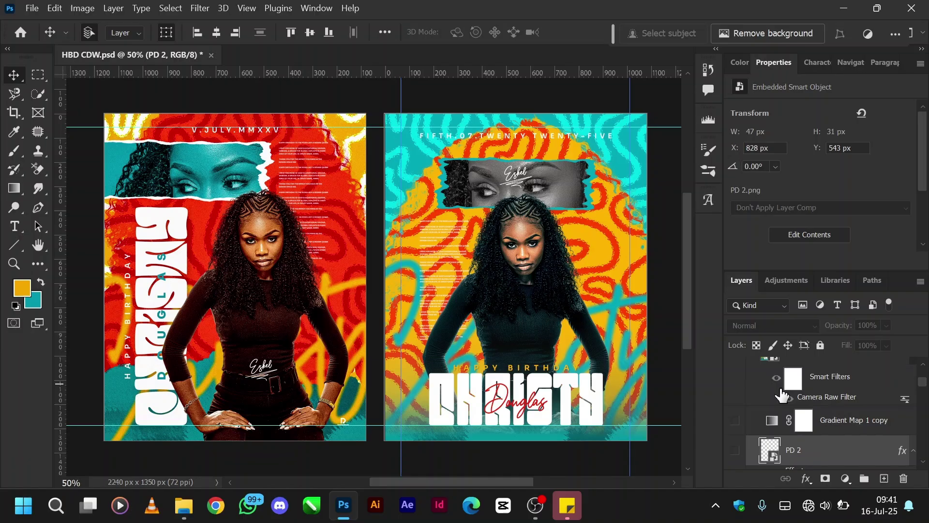
{"action": "left_click", "coordinate": [735, 450]}
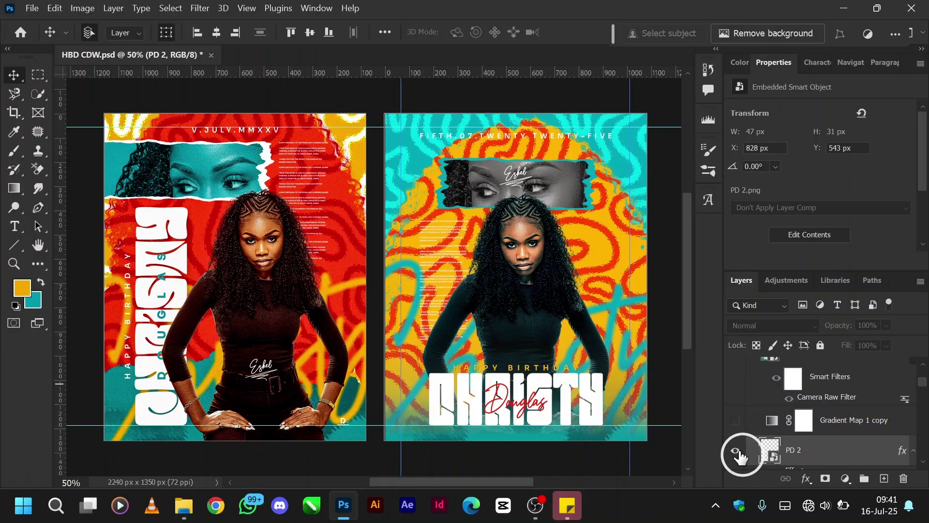
{"action": "left_click", "coordinate": [629, 308], "text": "ctrl"}
{"action": "left_click", "coordinate": [666, 328], "text": "ctrl"}
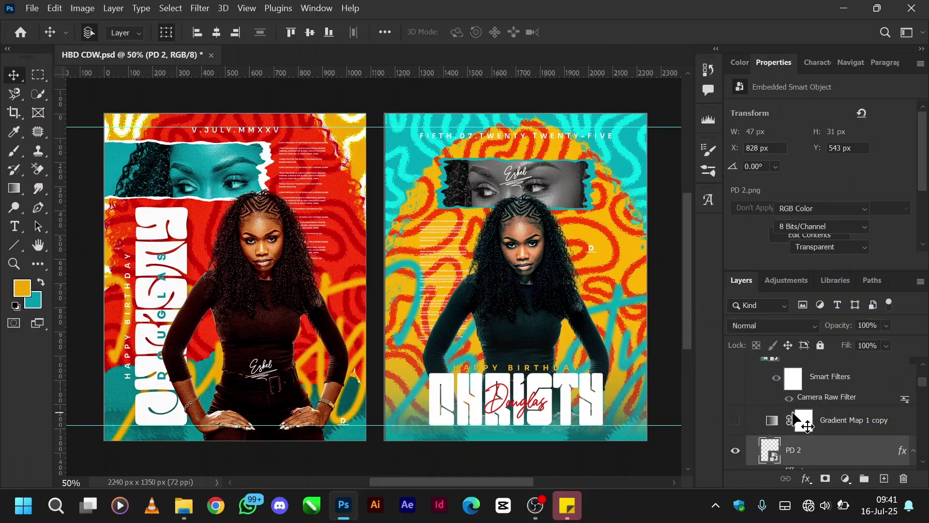
{"action": "left_click", "coordinate": [736, 421]}
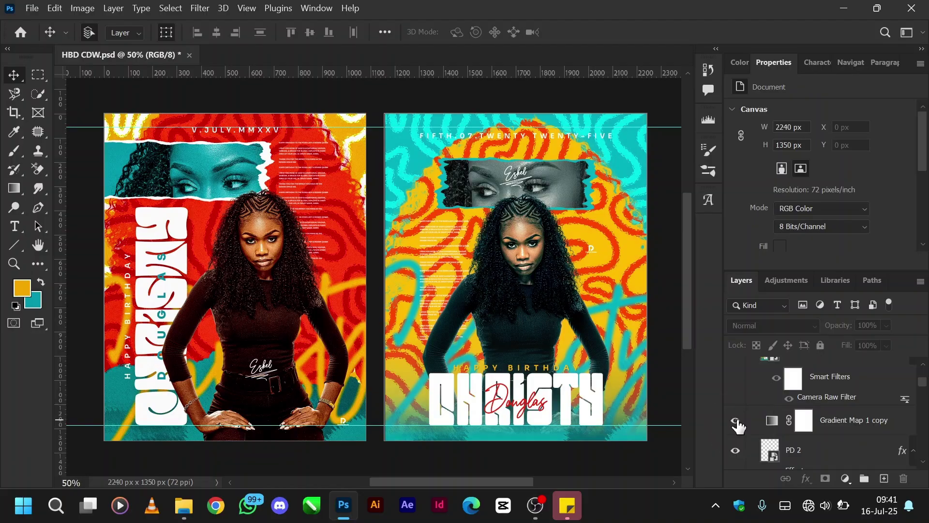
Show Camera Raw-graded Layer 3, compare its smart filters off and on, and collapse Artboard 2.
{"action": "left_click", "coordinate": [774, 421]}
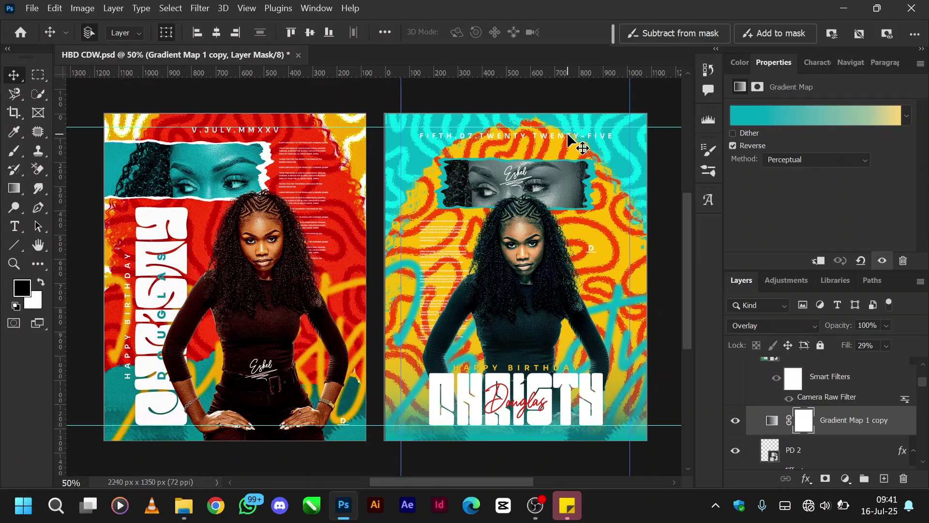
{"action": "scroll", "coordinate": [784, 416], "scroll_direction": "up", "scroll_amount": 2}
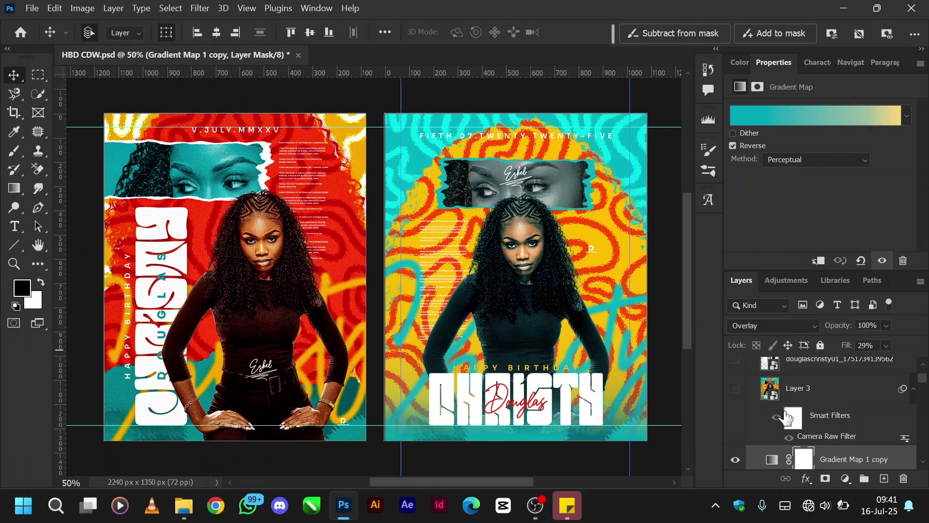
{"action": "left_click", "coordinate": [735, 390]}
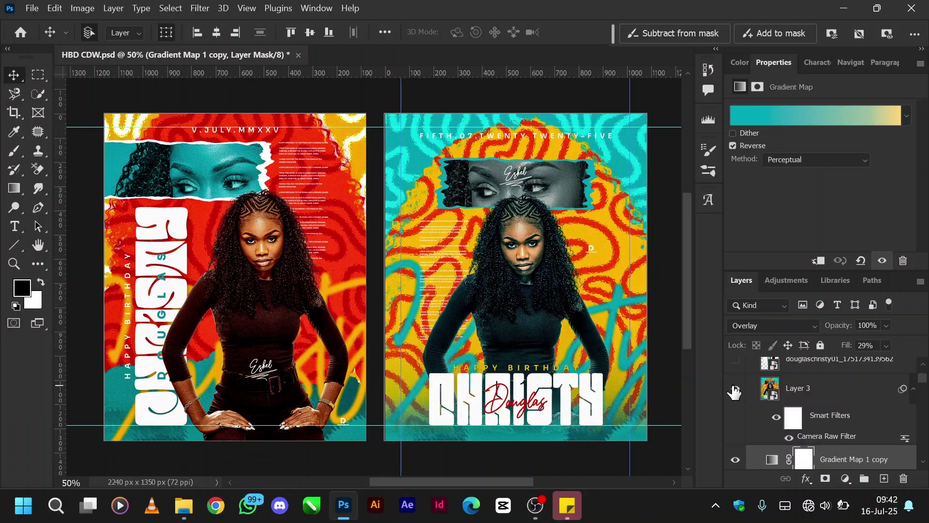
{"action": "left_click", "coordinate": [778, 417]}
{"action": "left_click", "coordinate": [778, 420]}
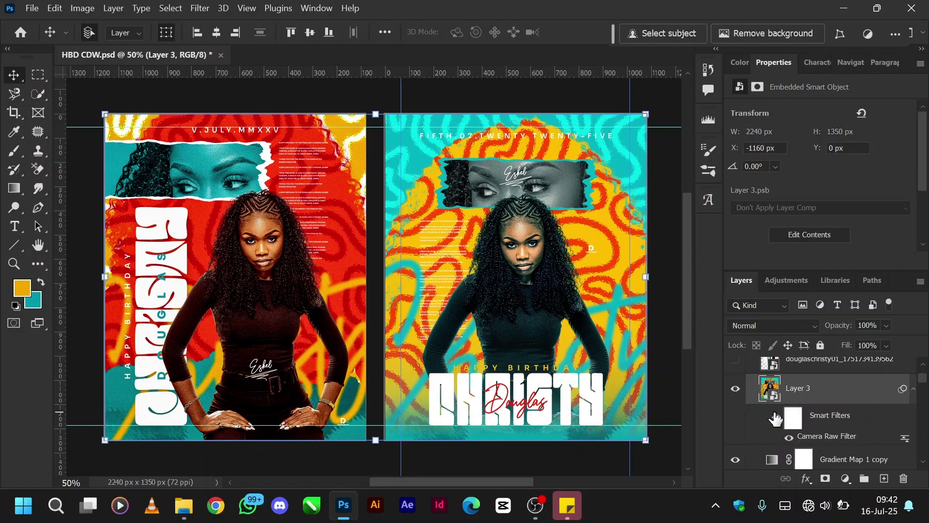
{"action": "left_click", "coordinate": [776, 418]}
{"action": "scroll", "coordinate": [776, 419], "scroll_direction": "up", "scroll_amount": 2}
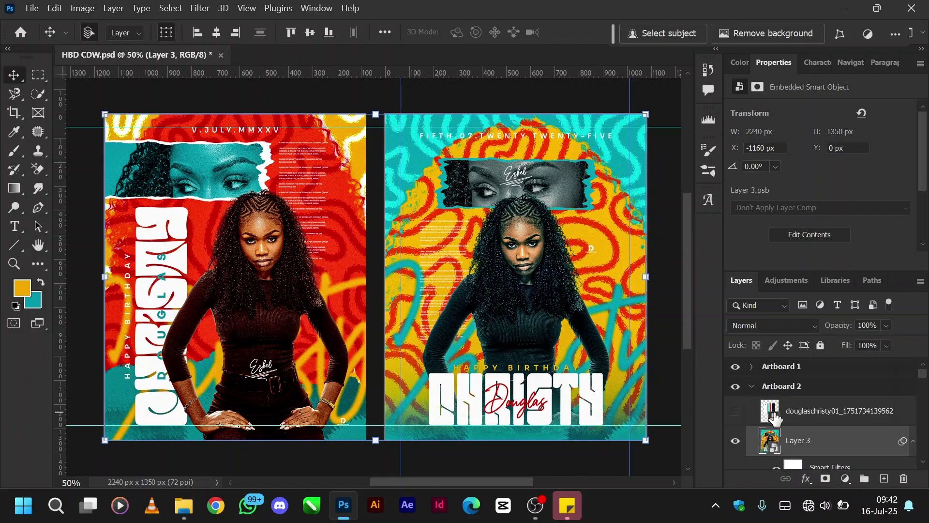
{"action": "left_click", "coordinate": [752, 387]}
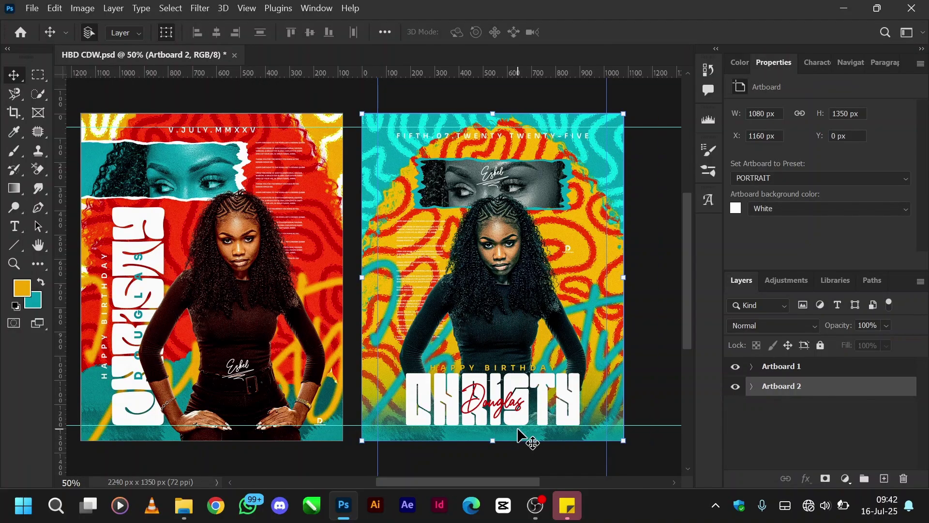